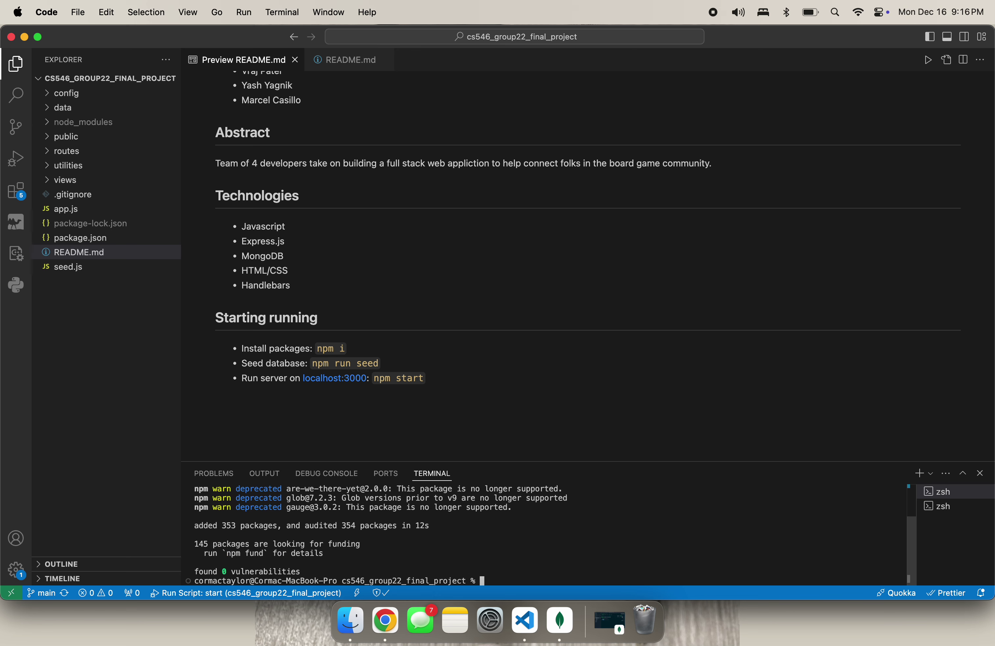
Seed the project's database with npm run seed and clear the terminal
{"action": "type", "text": "npm run seed"}
{"action": "key", "text": "Return"}
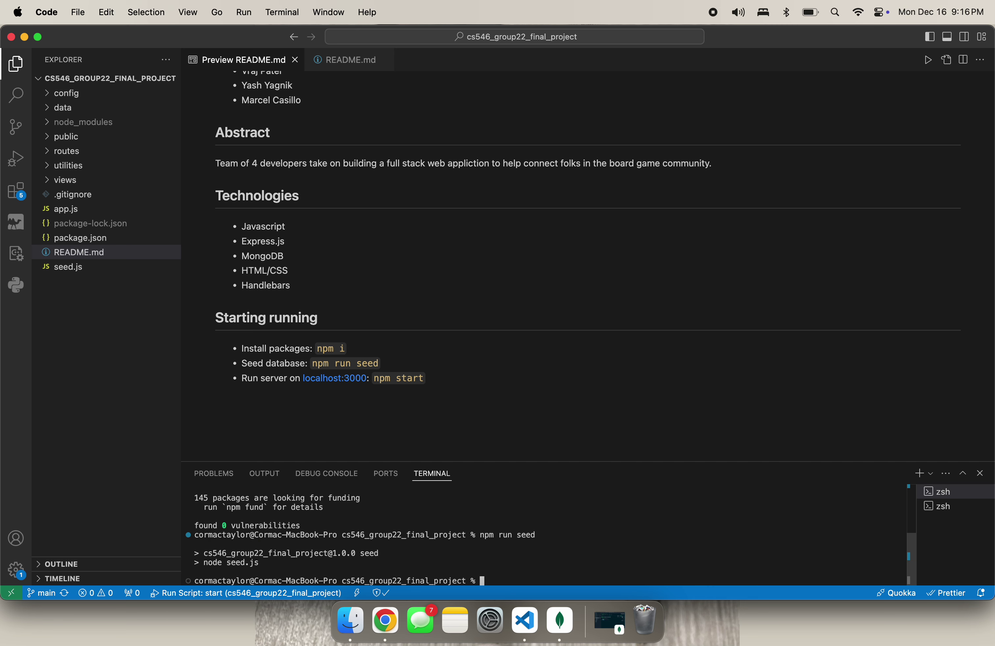
{"action": "type", "text": "clear"}
{"action": "key", "text": "Return"}
Start the app server with npm start and switch to the browser
{"action": "type", "text": "npm start"}
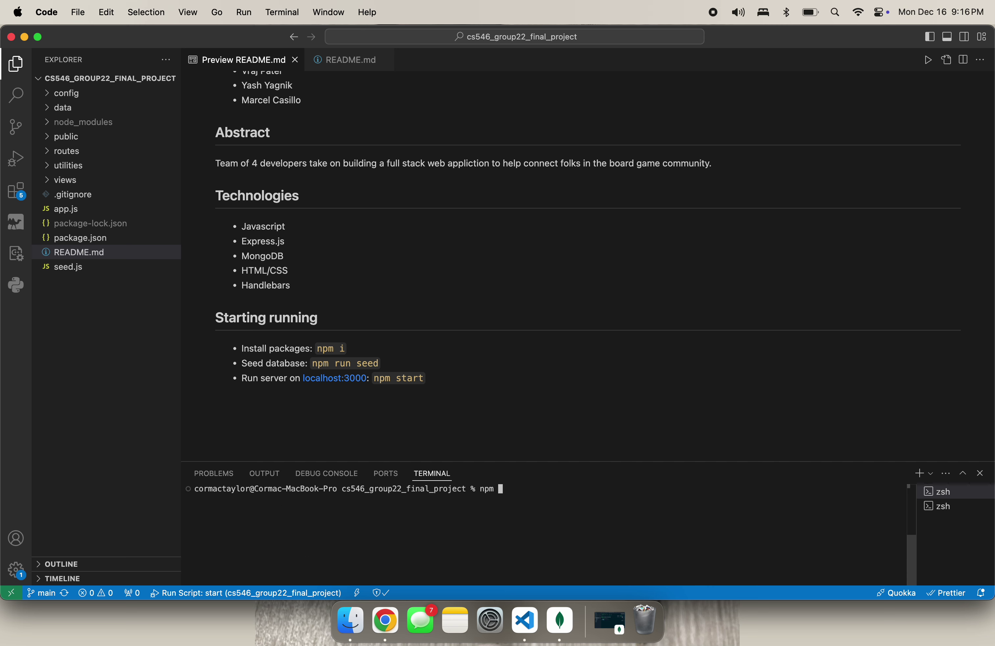
{"action": "key", "text": "BackSpace"}
{"action": "key", "text": "BackSpace"}
{"action": "type", "text": "e"}
{"action": "key", "text": "BackSpace"}
{"action": "type", "text": "rt"}
{"action": "key", "text": "Return"}
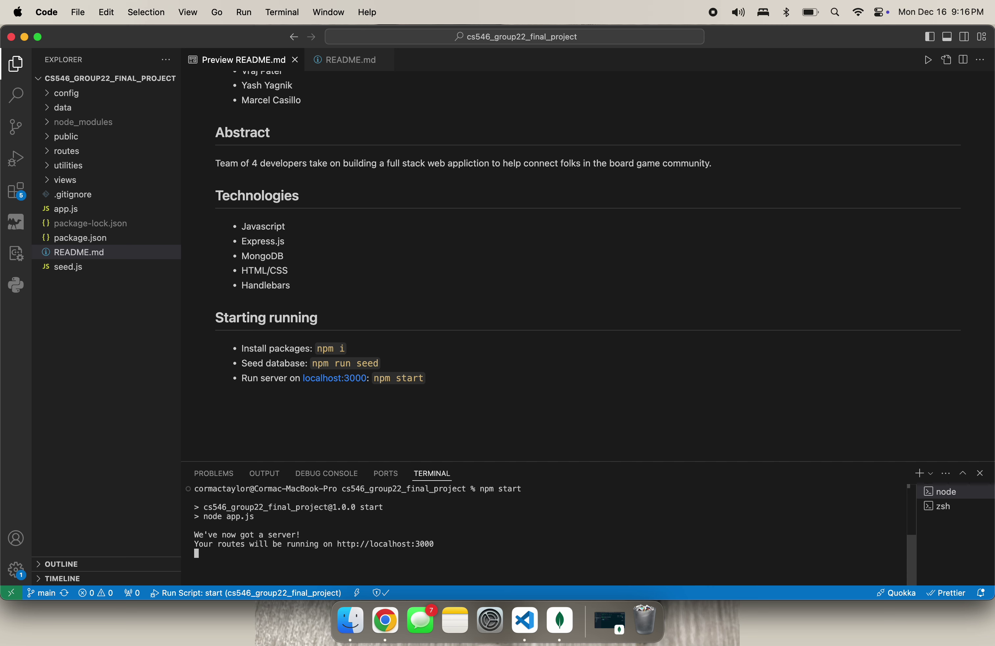
{"action": "key", "text": "ctrl+Right"}
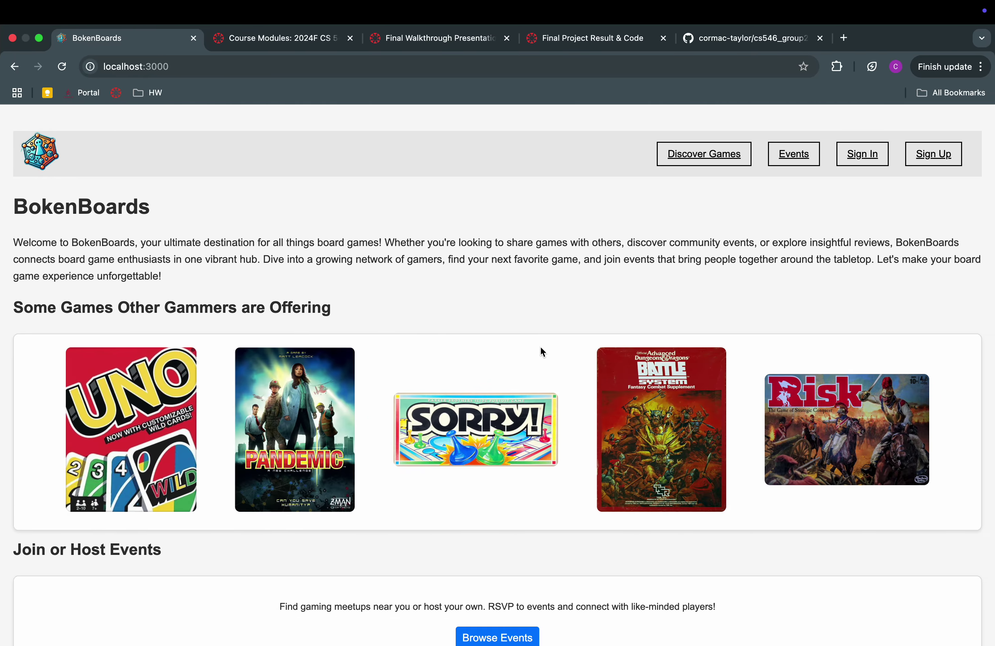
Reload the BokenBoards home page several times to reshuffle the featured games
{"action": "scroll", "coordinate": [540, 347], "scroll_direction": "down", "scroll_amount": 3}
{"action": "scroll", "coordinate": [540, 347], "scroll_direction": "up", "scroll_amount": 3}
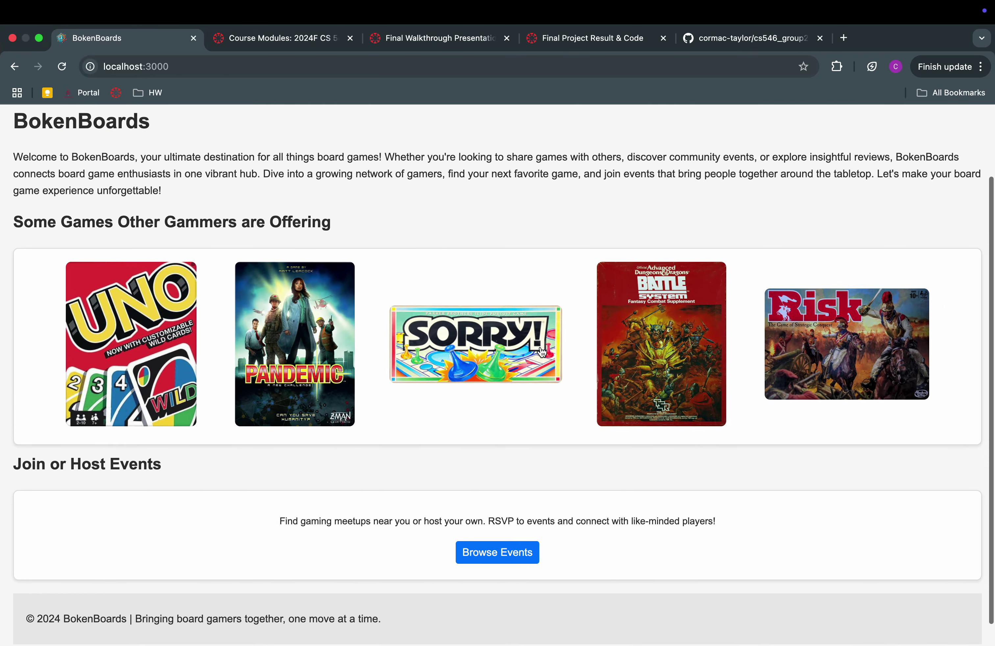
{"action": "left_click", "coordinate": [62, 67]}
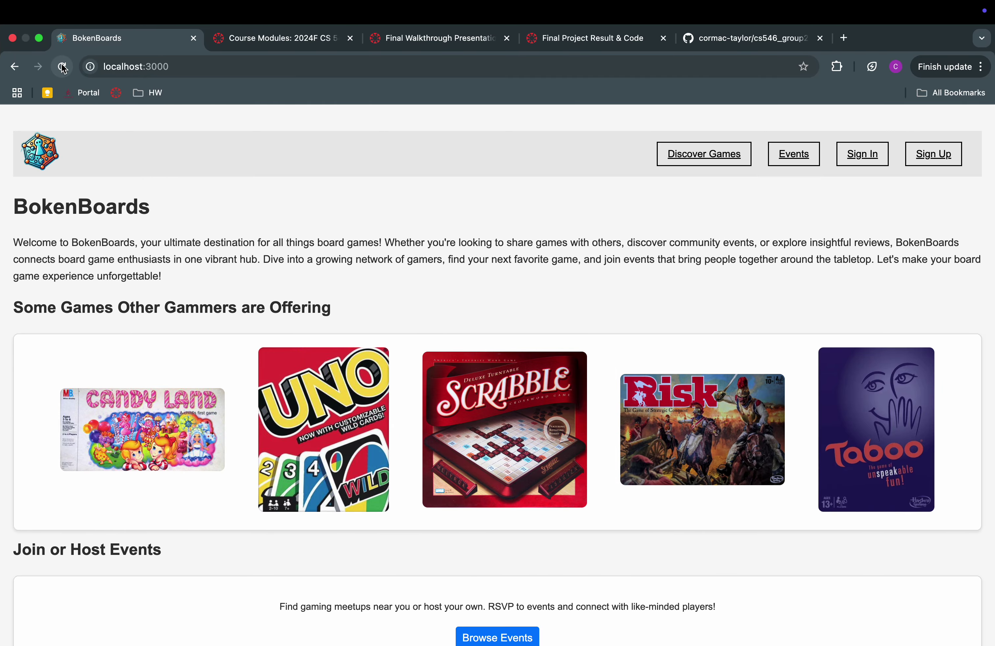
{"action": "left_click", "coordinate": [62, 67]}
{"action": "left_click", "coordinate": [63, 66]}
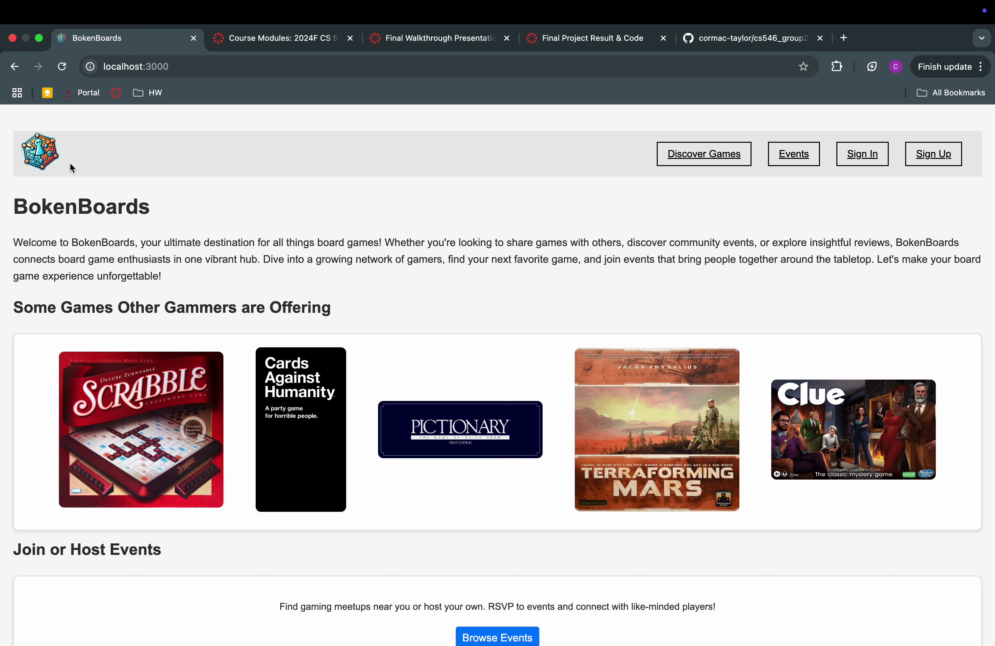
{"action": "left_click", "coordinate": [54, 156]}
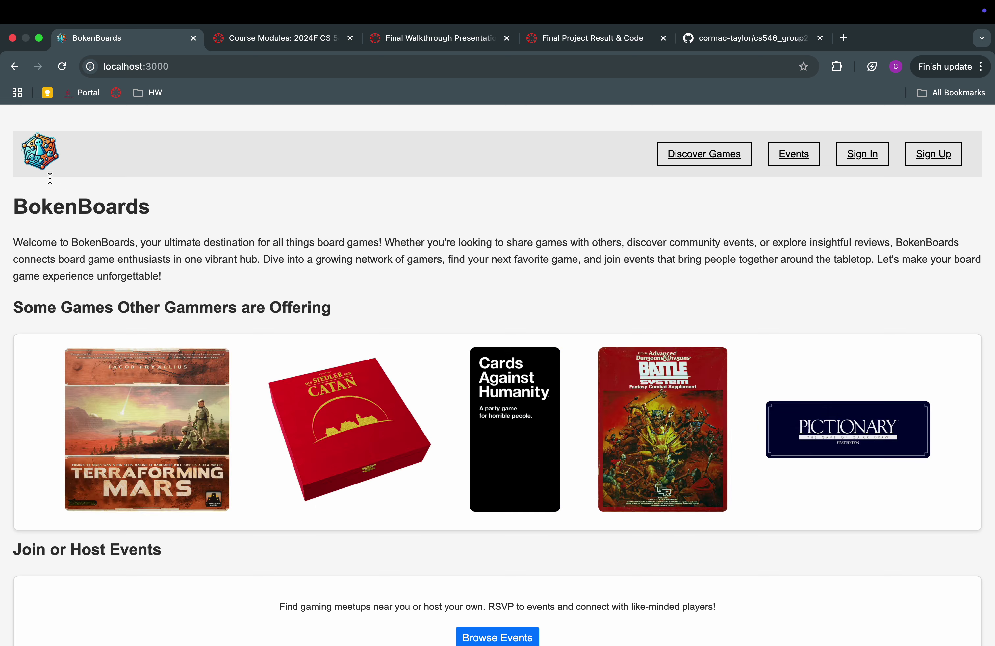
{"action": "left_click", "coordinate": [44, 170]}
{"action": "left_click", "coordinate": [42, 171]}
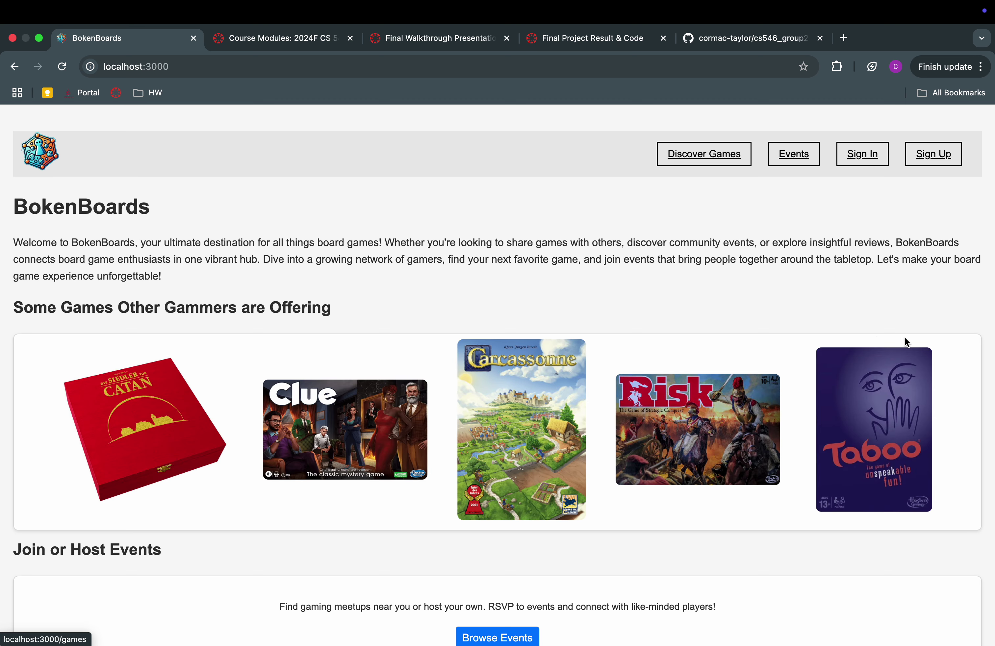
Browse Discover Games and the events calendar, opening the Dec 19 Chess Tournament
{"action": "left_click", "coordinate": [714, 164]}
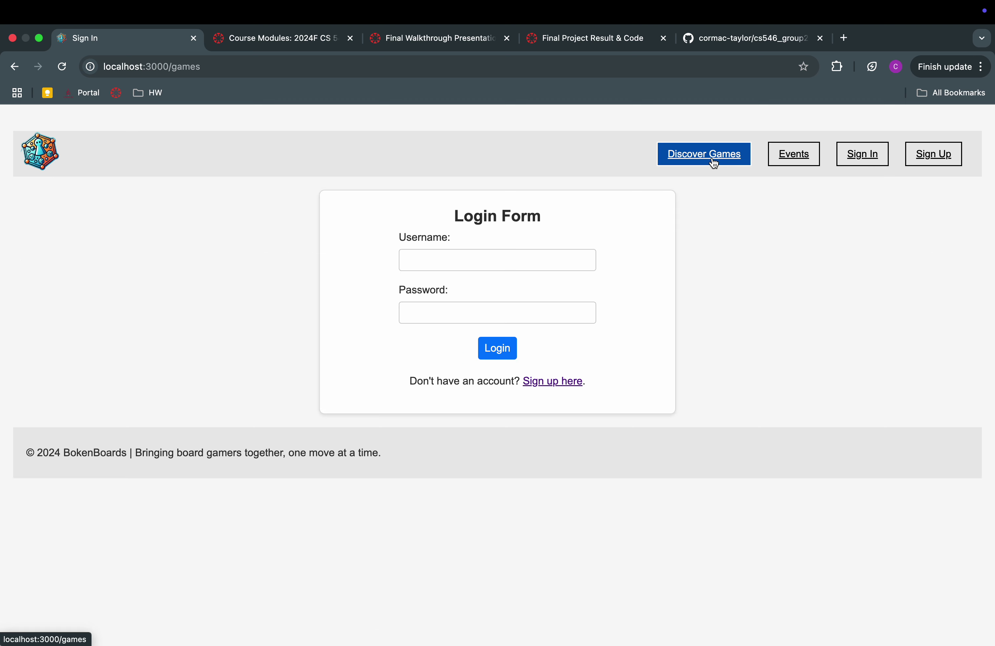
{"action": "left_click", "coordinate": [793, 160]}
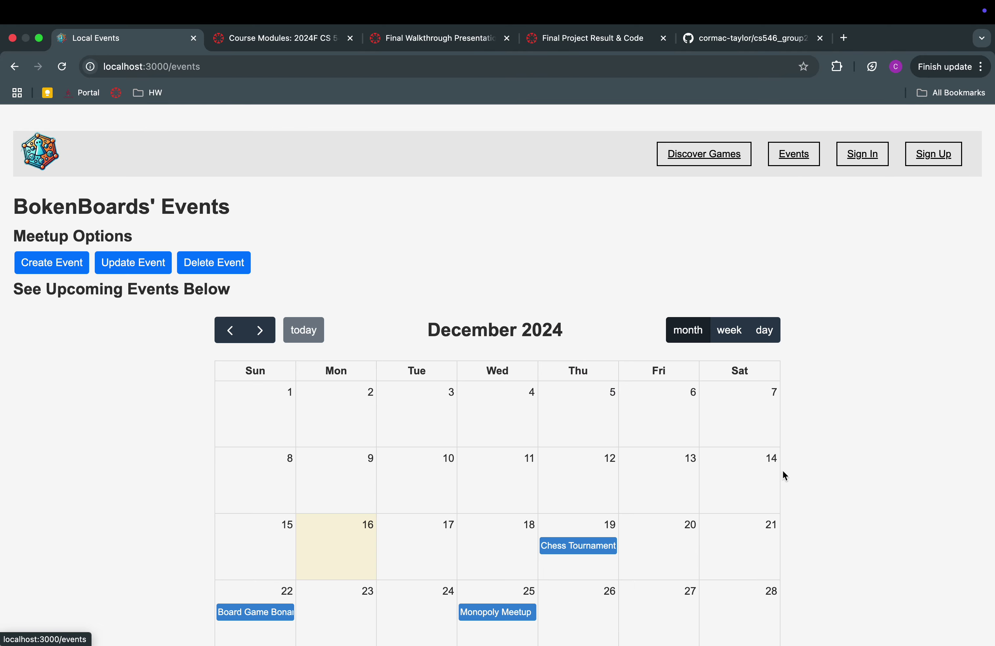
{"action": "scroll", "coordinate": [782, 470], "scroll_direction": "down", "scroll_amount": 5}
{"action": "scroll", "coordinate": [782, 470], "scroll_direction": "up", "scroll_amount": 5}
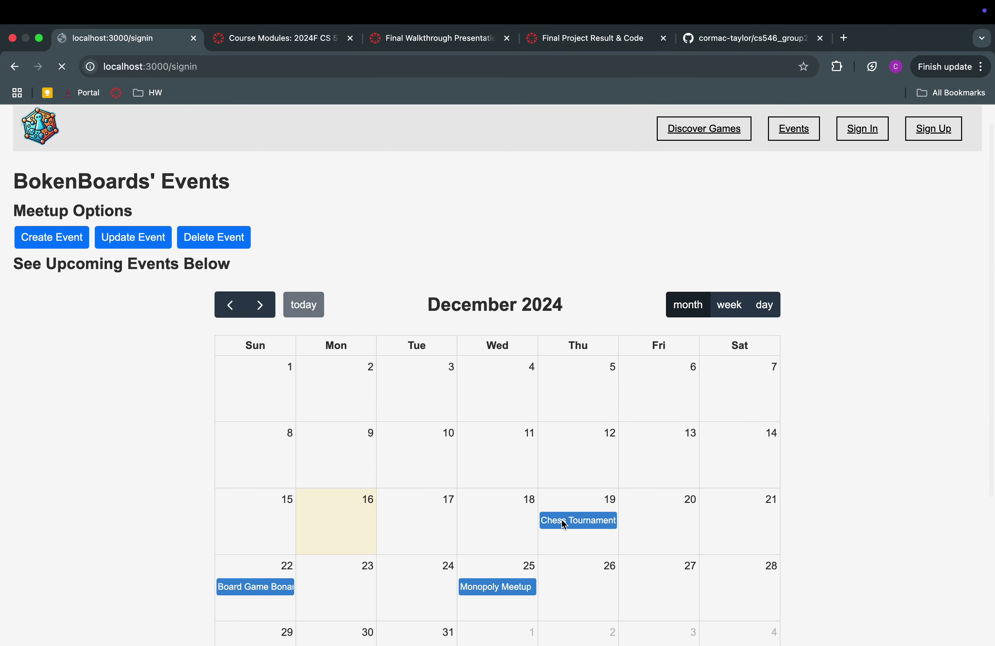
{"action": "left_click", "coordinate": [561, 520]}
{"action": "left_click", "coordinate": [787, 154]}
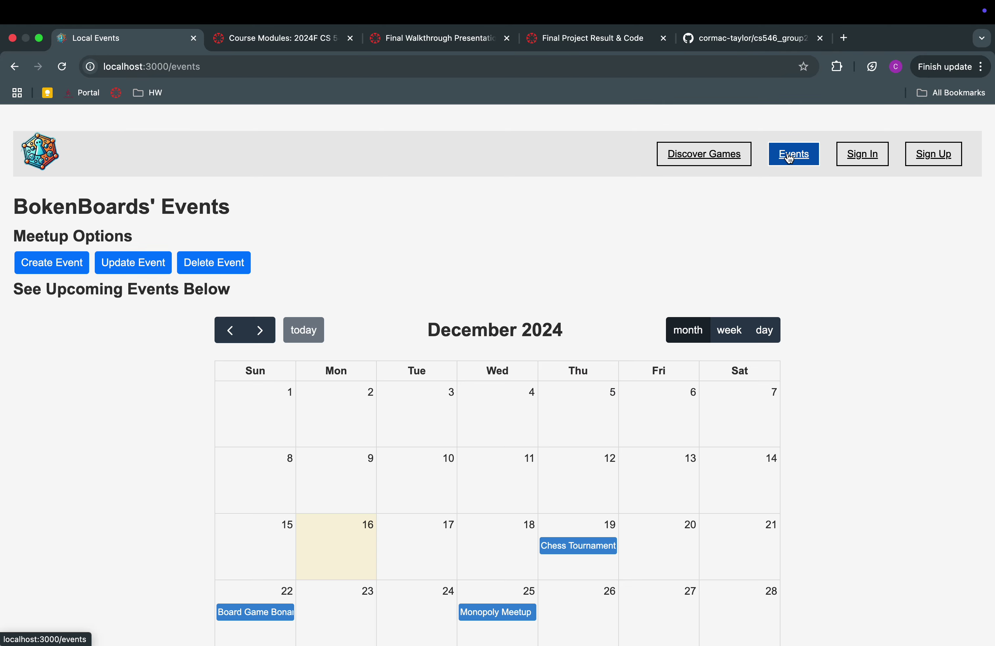
Try Create Event, then move on to the login and sign-up pages
{"action": "left_click", "coordinate": [54, 266]}
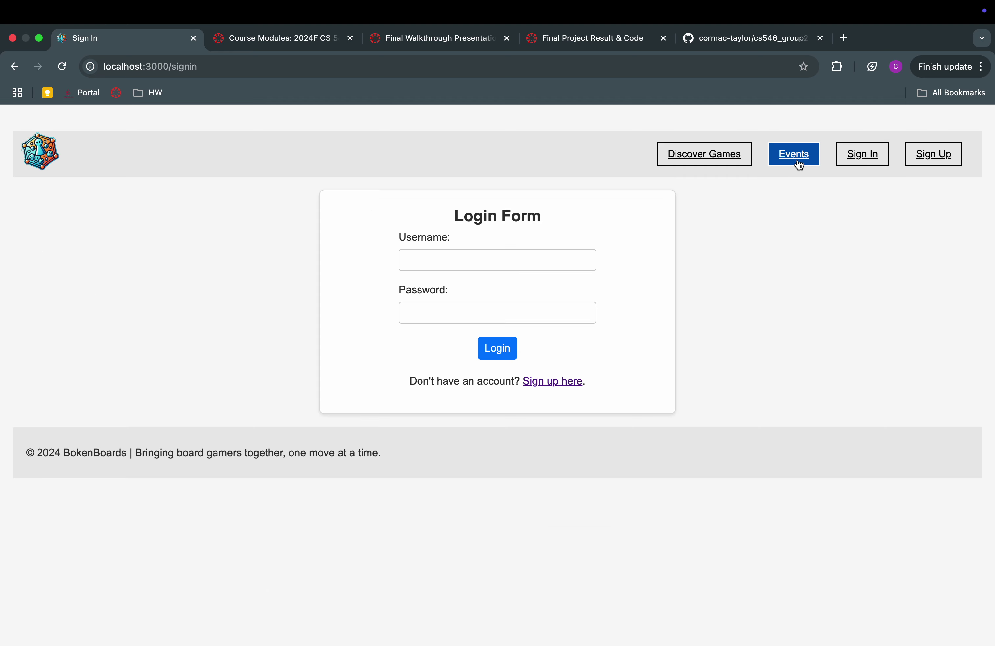
{"action": "left_click", "coordinate": [793, 154]}
{"action": "left_click", "coordinate": [857, 154]}
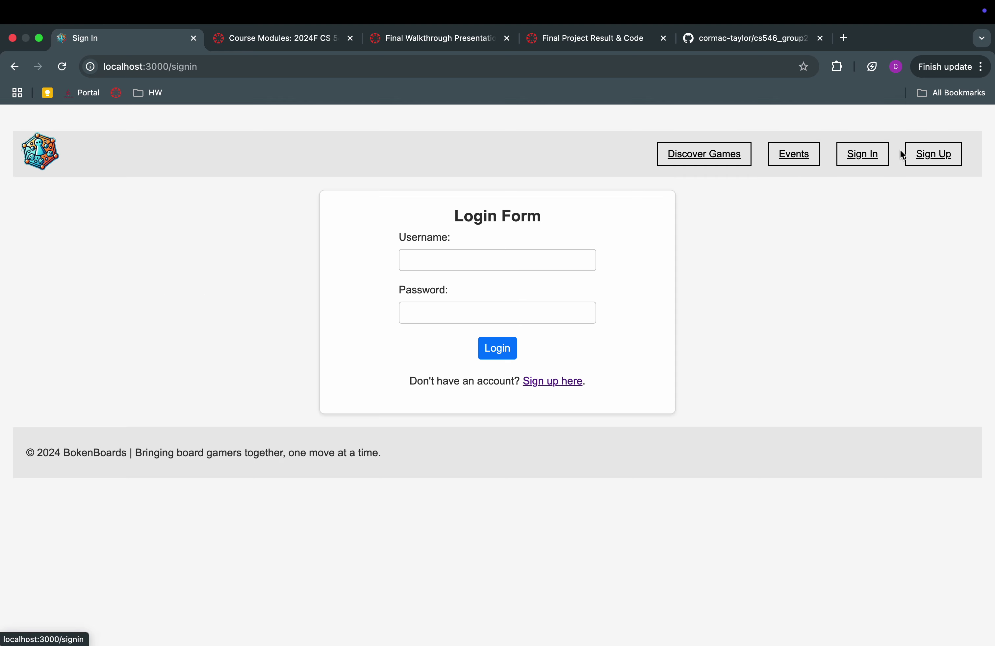
{"action": "left_click", "coordinate": [932, 154]}
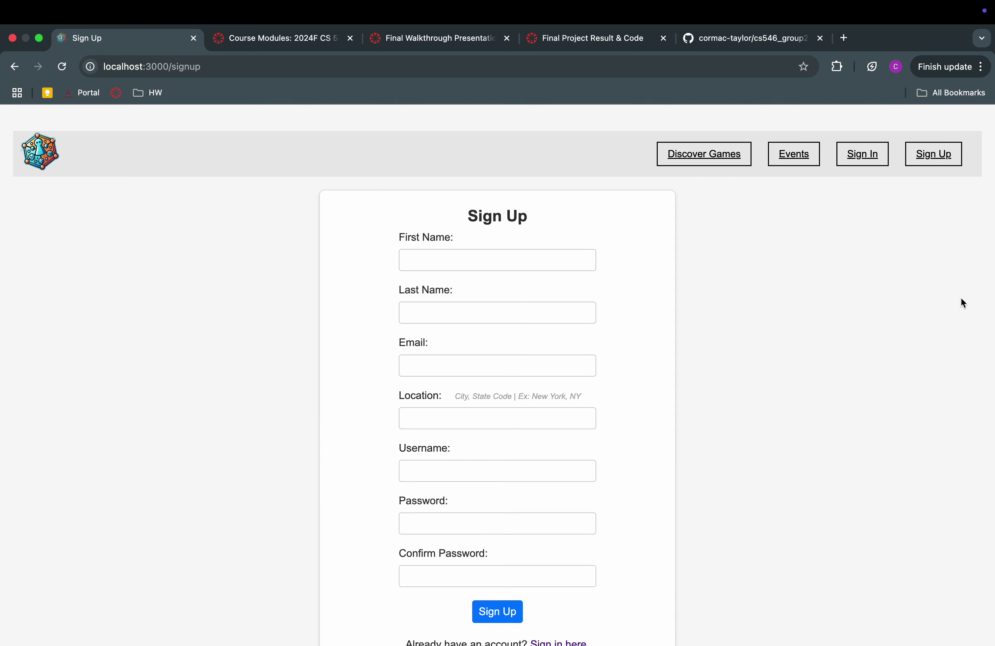
Autofill the saved personal details and format Location as city followed by ', NJ'
{"action": "left_click", "coordinate": [526, 263]}
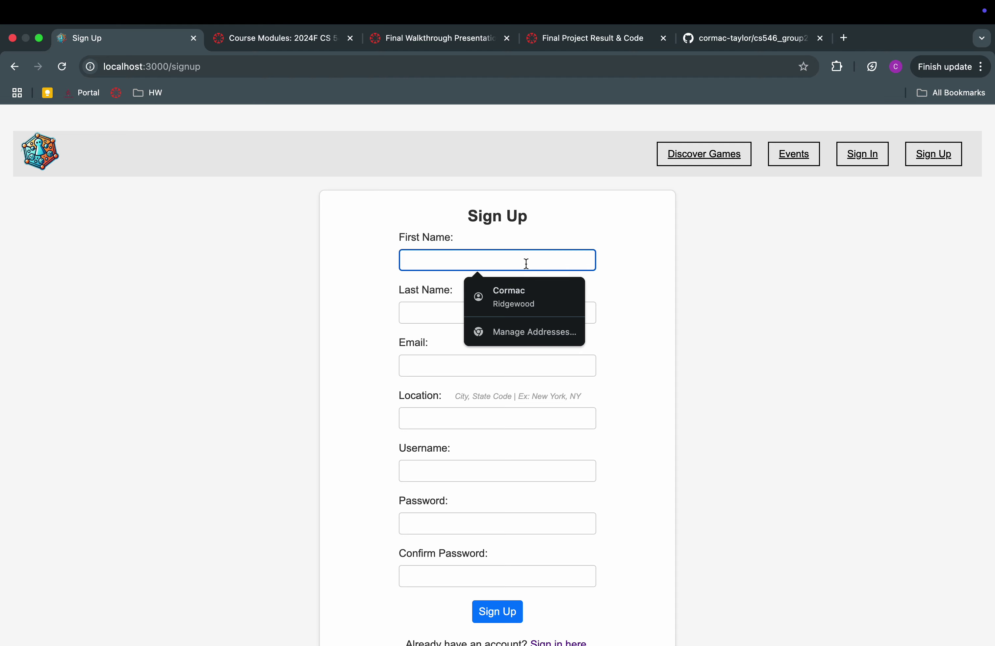
{"action": "left_click", "coordinate": [508, 292]}
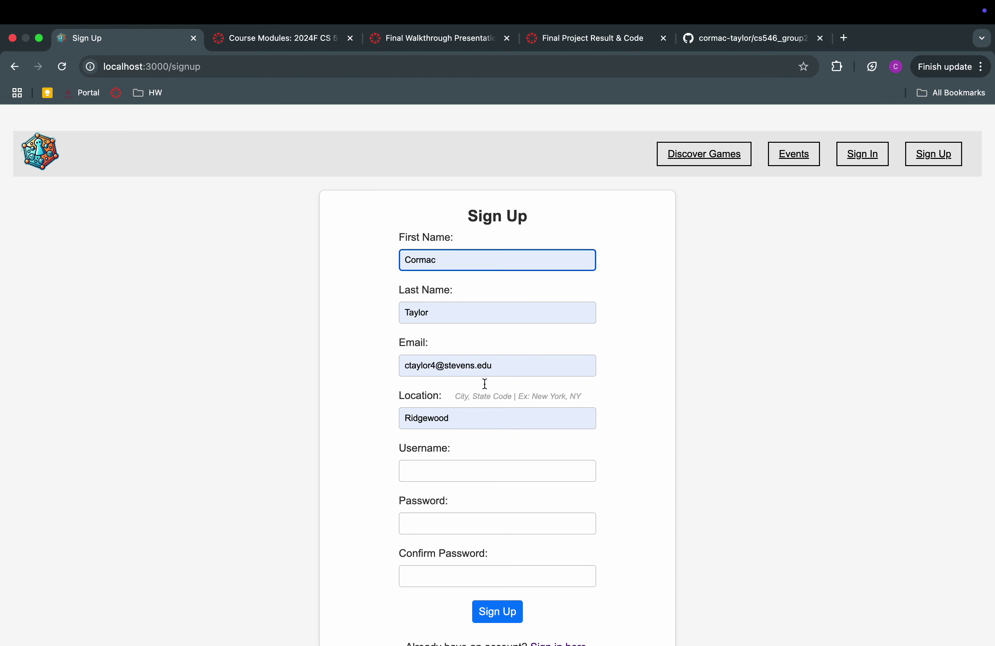
{"action": "scroll", "coordinate": [497, 449], "scroll_direction": "down", "scroll_amount": 2}
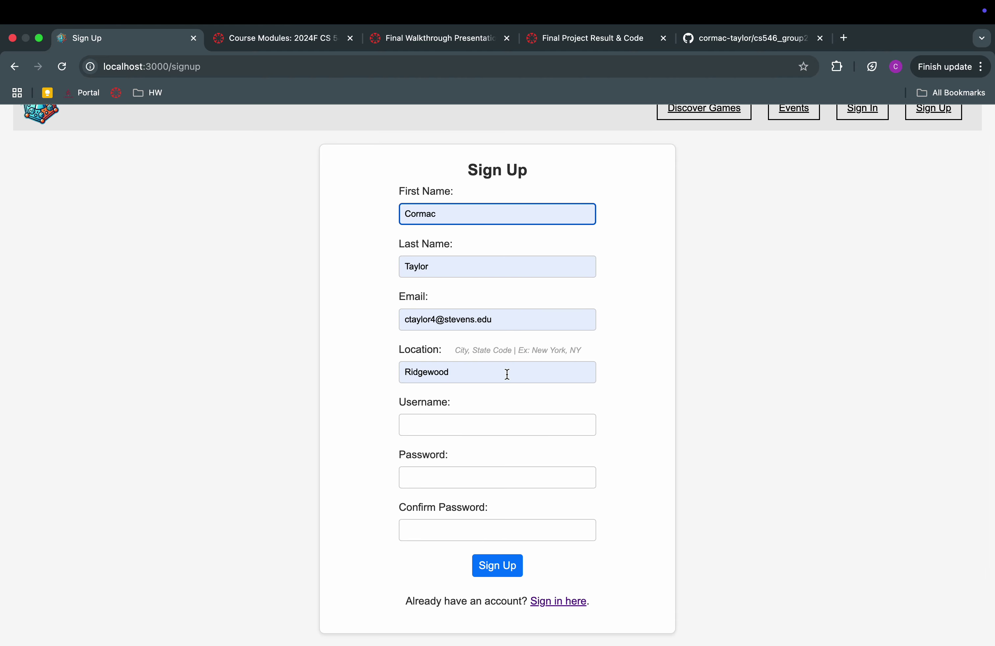
{"action": "left_click", "coordinate": [506, 373]}
{"action": "type", "text": ", "}
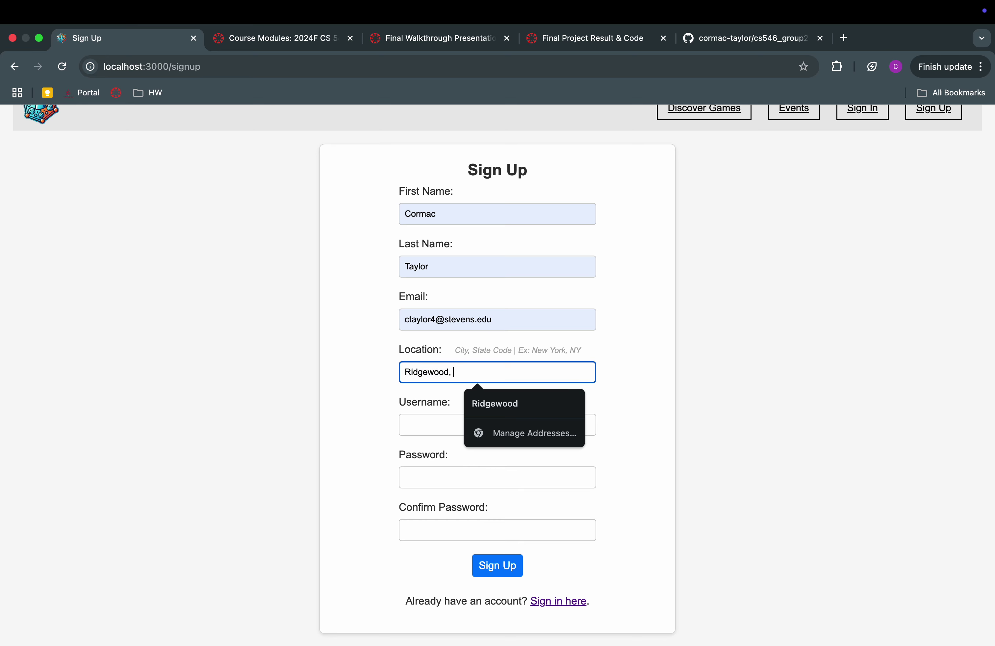
{"action": "type", "text": "NJ"}
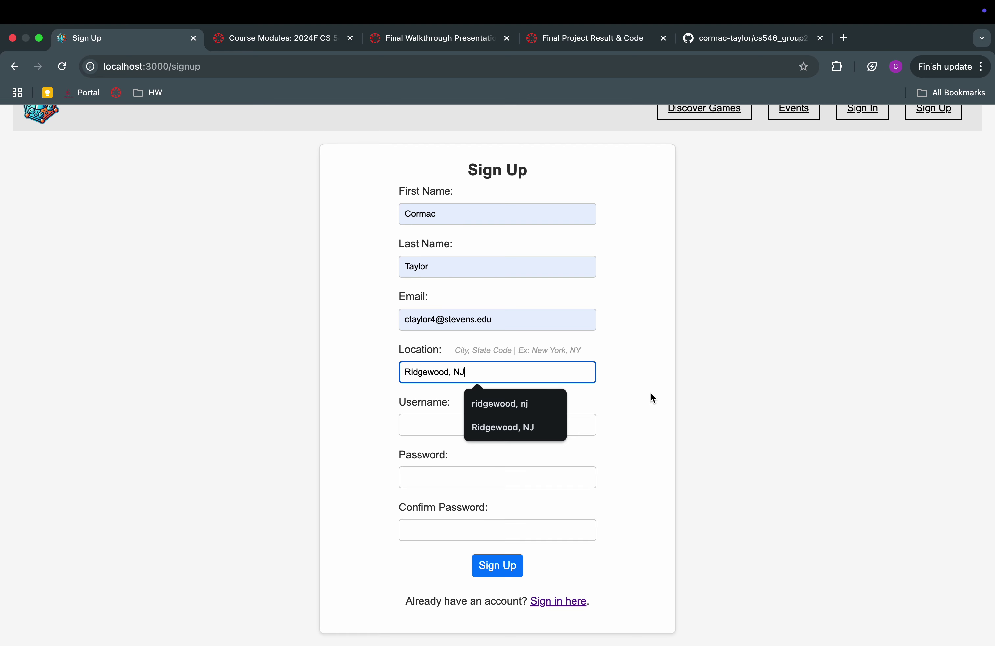
{"action": "key", "text": "BackSpace"}
{"action": "key", "text": "BackSpace"}
{"action": "key", "text": "BackSpace"}
{"action": "type", "text": "nj"}
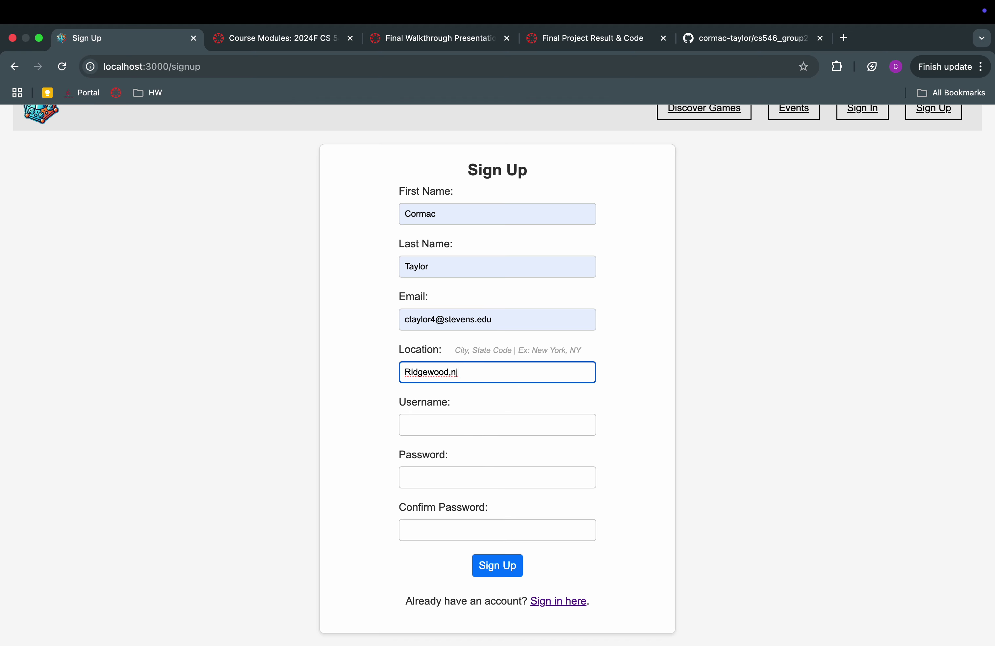
{"action": "key", "text": "BackSpace"}
{"action": "key", "text": "BackSpace"}
{"action": "key", "text": "BackSpace"}
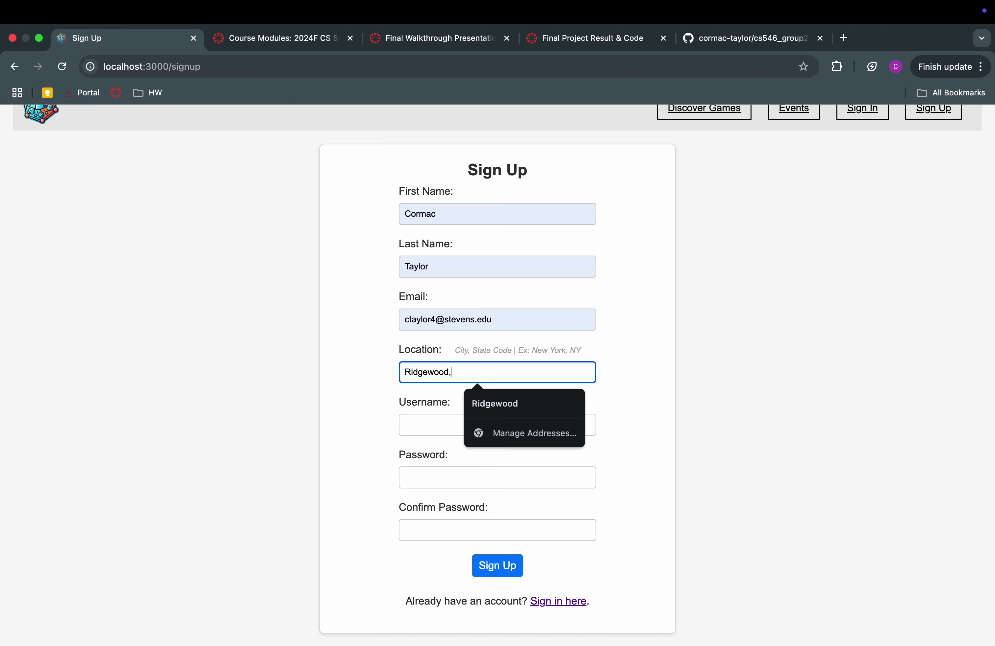
{"action": "type", "text": ", NJ"}
{"action": "left_click", "coordinate": [716, 361]}
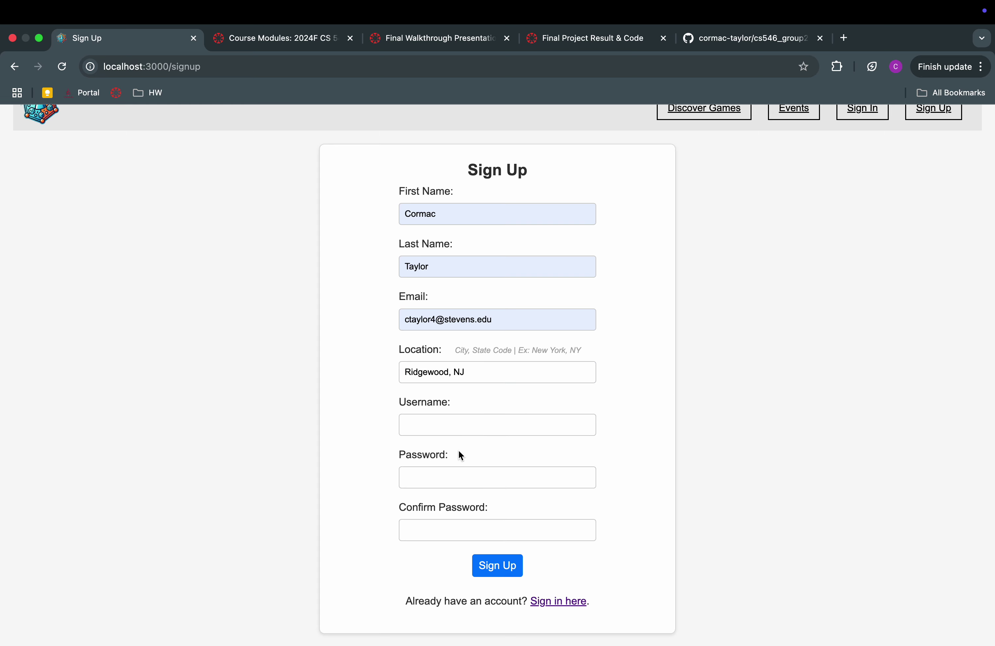
Pick the saved username from autofill, which is reported as already taken
{"action": "left_click", "coordinate": [503, 423]}
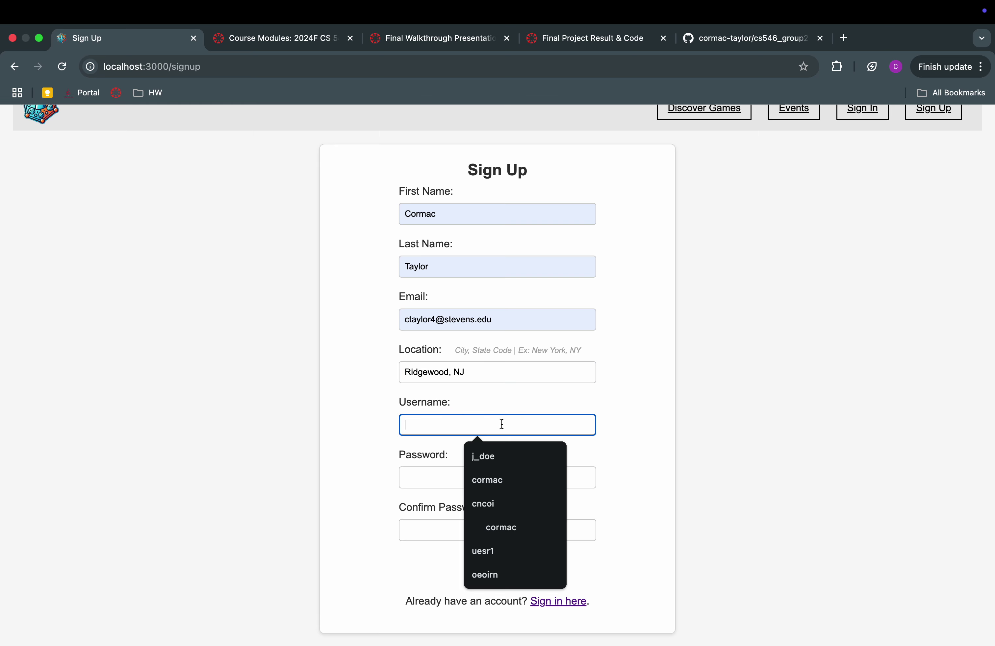
{"action": "type", "text": "j_doe"}
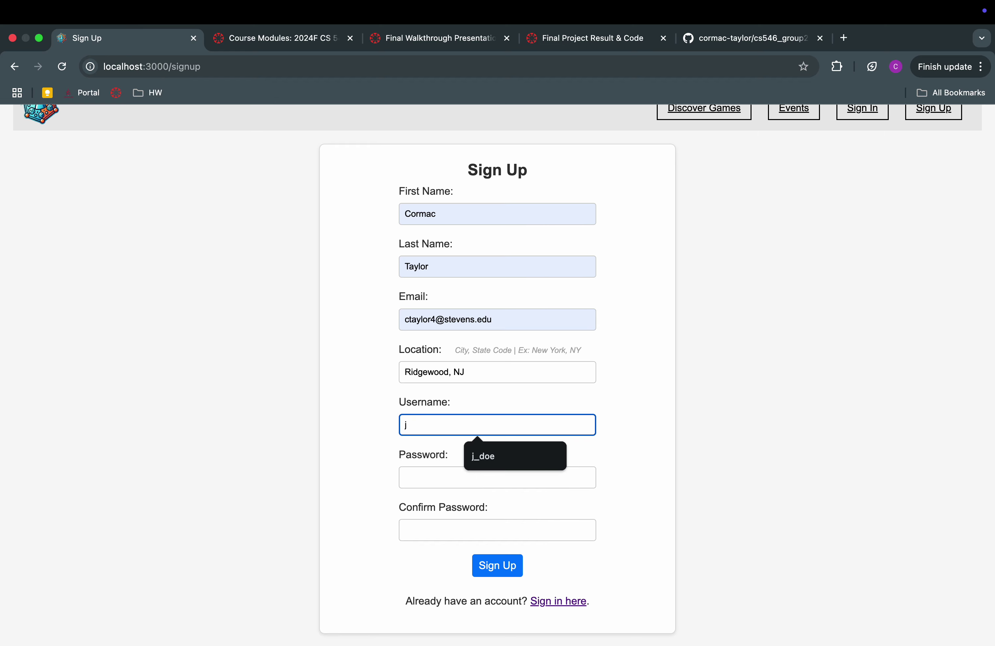
{"action": "left_click", "coordinate": [525, 461]}
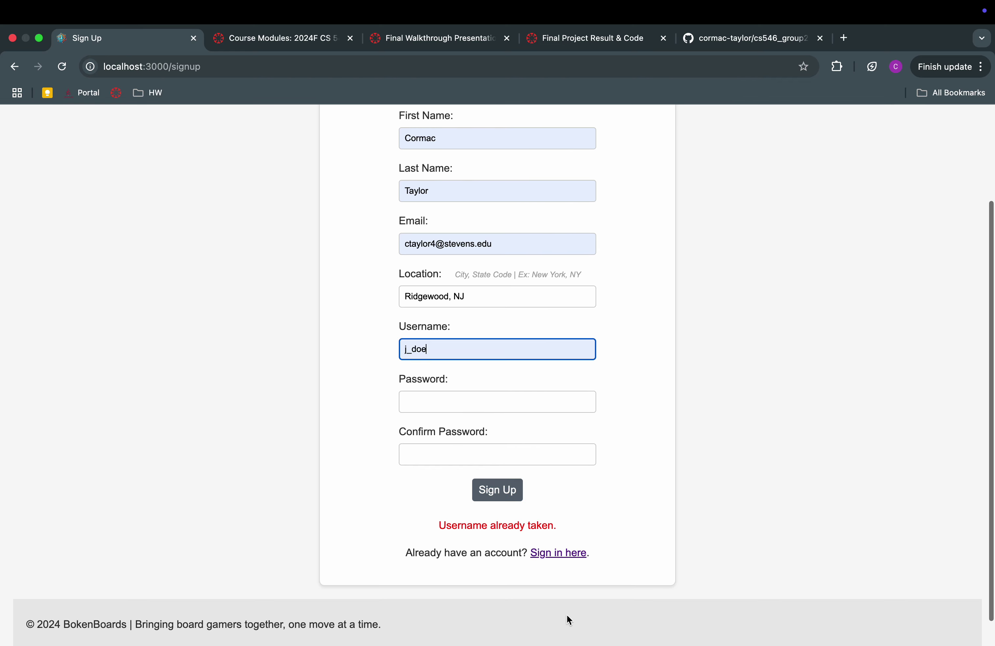
{"action": "scroll", "coordinate": [566, 615], "scroll_direction": "down", "scroll_amount": 2}
Resubmit the sign-up form, which still shows the username-taken error
{"action": "left_click_drag", "start_coordinate": [439, 525], "coordinate": [554, 526]}
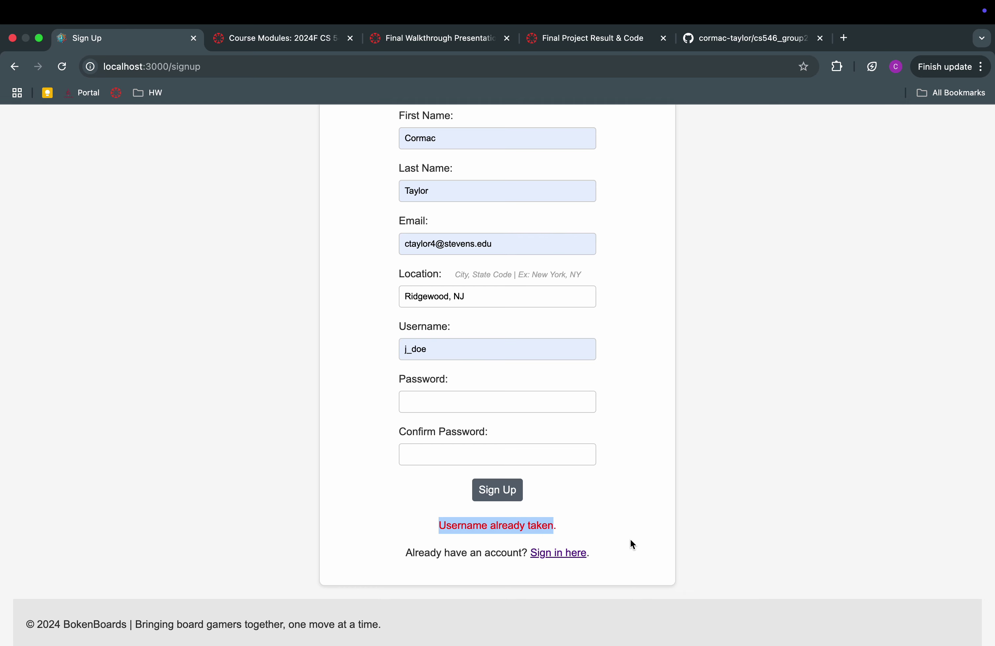
{"action": "left_click", "coordinate": [479, 348]}
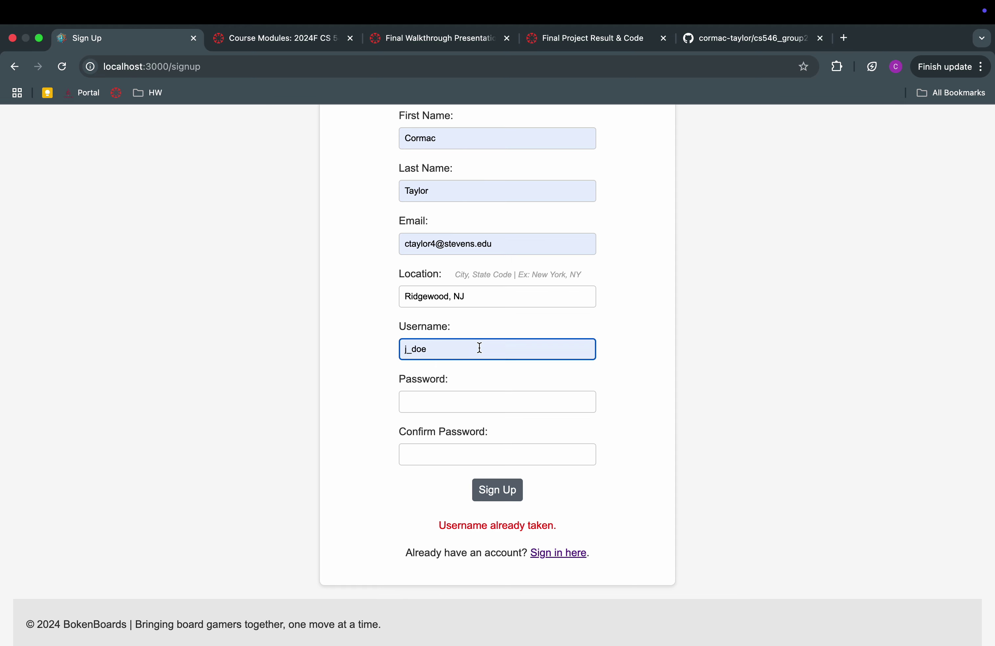
{"action": "left_click", "coordinate": [499, 499]}
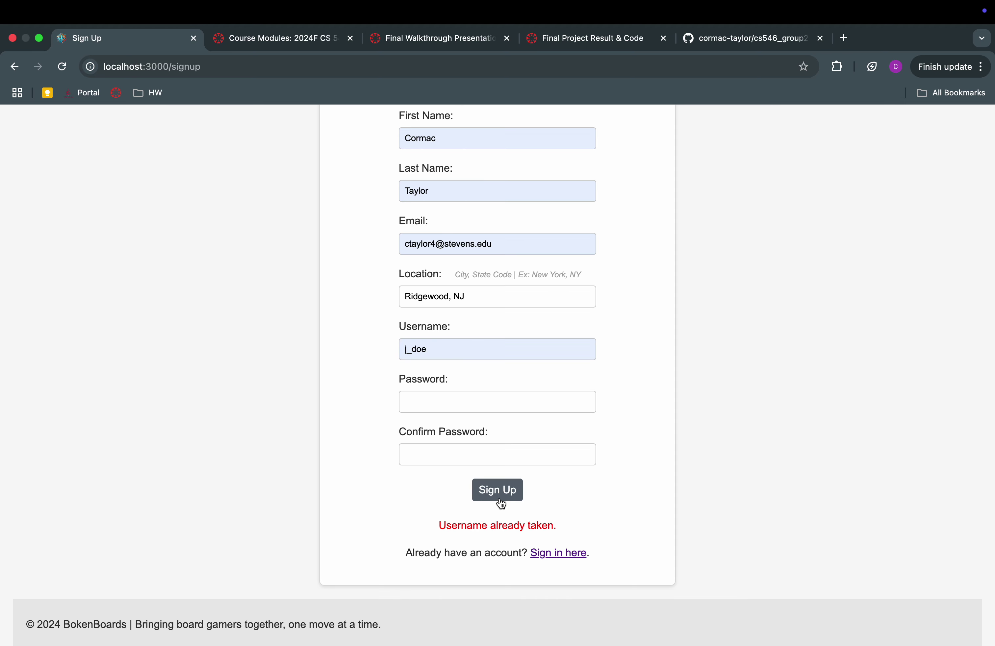
{"action": "left_click", "coordinate": [500, 499]}
{"action": "left_click_drag", "start_coordinate": [464, 528], "coordinate": [511, 528]}
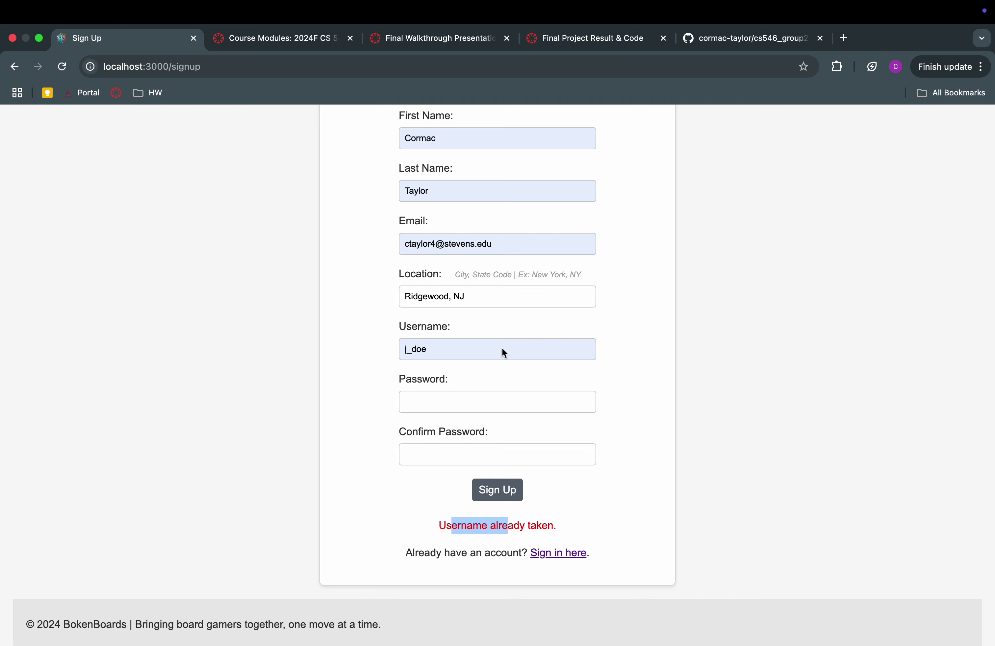
Replace the username with a new one, enter and confirm the password, and submit
{"action": "left_click", "coordinate": [444, 342]}
{"action": "double_click", "coordinate": [443, 350]}
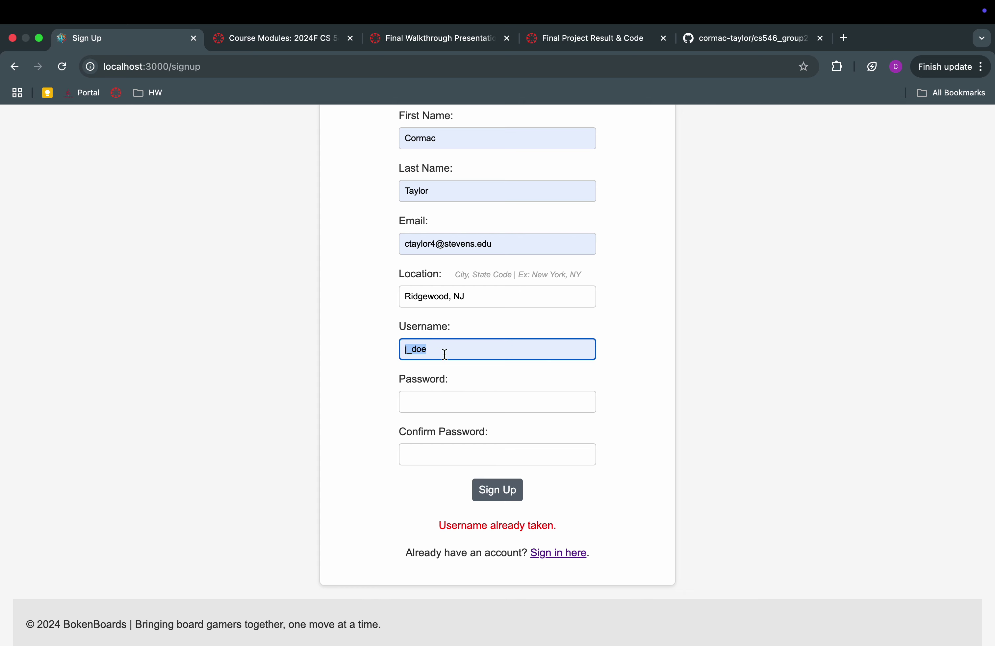
{"action": "type", "text": "cormac"}
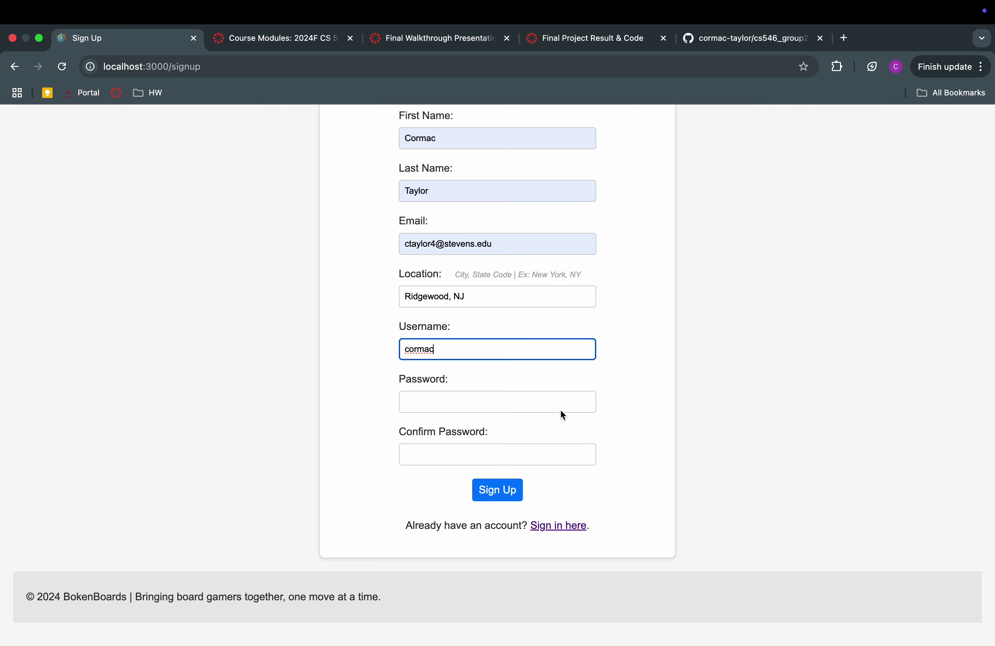
{"action": "left_click", "coordinate": [551, 410]}
{"action": "type", "text": "*****"}
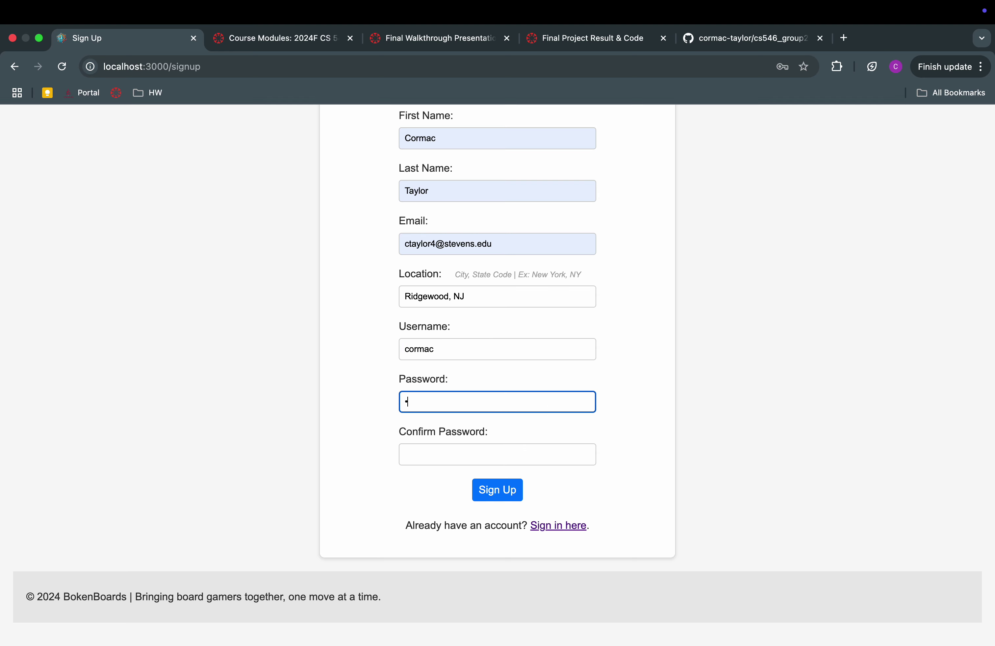
{"action": "type", "text": "****"}
{"action": "left_click", "coordinate": [559, 458]}
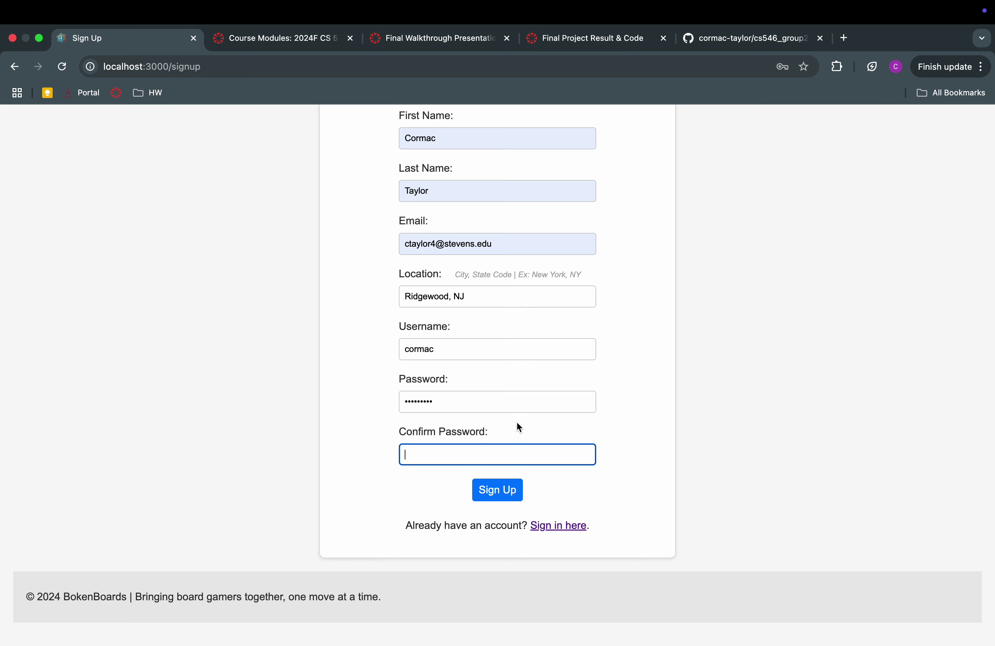
{"action": "type", "text": "*********"}
{"action": "left_click", "coordinate": [504, 496]}
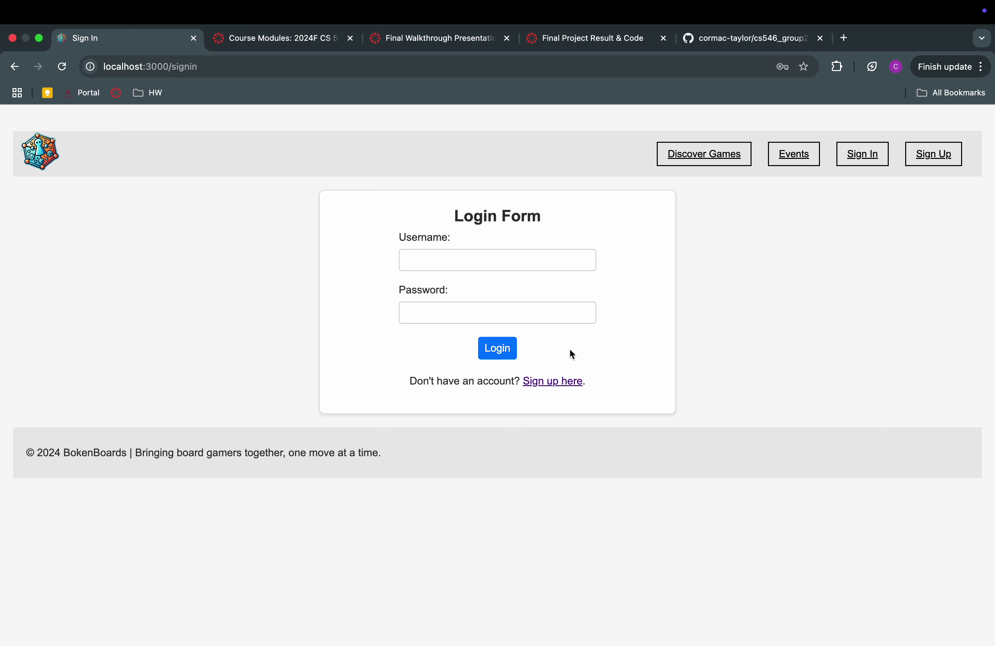
Enter the new account's username and a password, and attempt to log in
{"action": "left_click", "coordinate": [488, 262]}
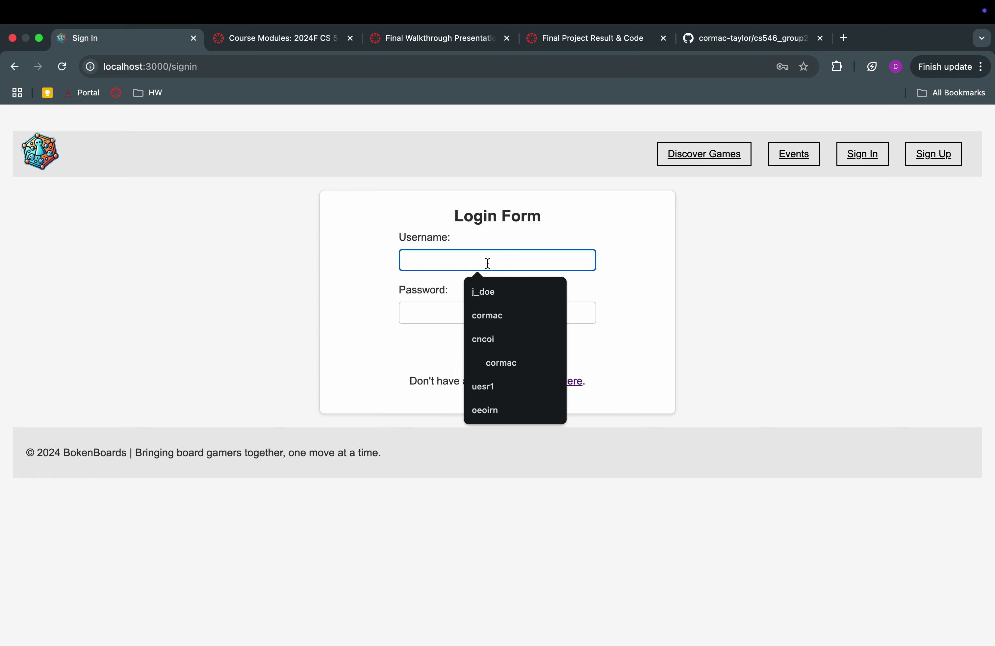
{"action": "type", "text": "Luna"}
{"action": "key", "text": "BackSpace"}
{"action": "key", "text": "BackSpace"}
{"action": "key", "text": "BackSpace"}
{"action": "key", "text": "BackSpace"}
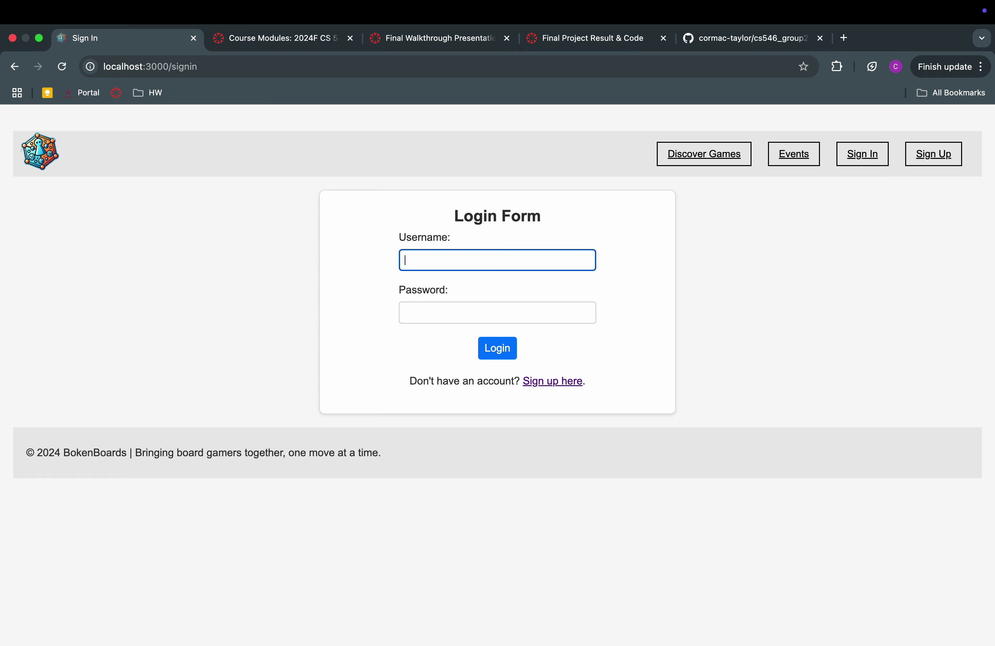
{"action": "type", "text": "cormac"}
{"action": "left_click", "coordinate": [504, 321]}
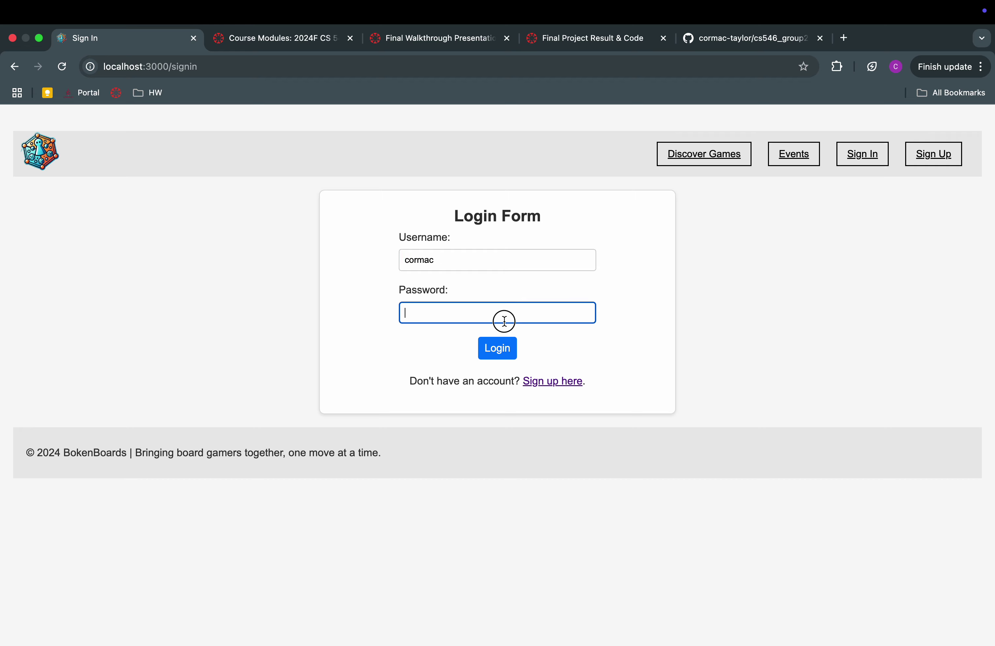
{"action": "type", "text": "password12"}
{"action": "left_click", "coordinate": [506, 354]}
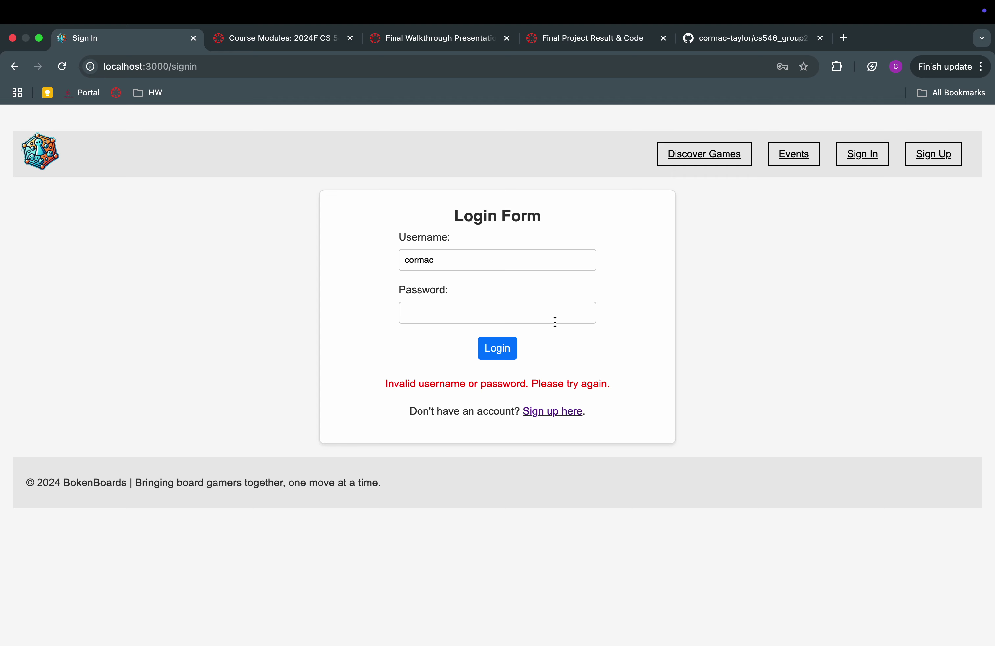
Re-enter the correct password after the invalid-login error and log in
{"action": "left_click", "coordinate": [503, 313]}
{"action": "type", "text": "•••••••"}
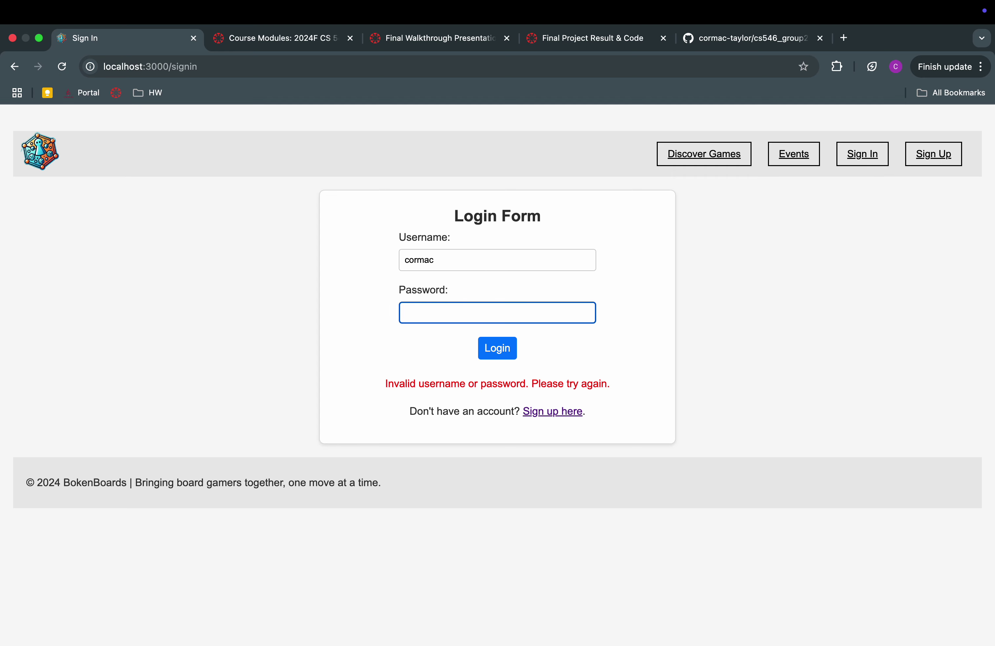
{"action": "type", "text": "•"}
{"action": "key", "text": "BackSpace"}
{"action": "key", "text": "BackSpace"}
{"action": "key", "text": "BackSpace"}
{"action": "key", "text": "BackSpace"}
{"action": "key", "text": "BackSpace"}
{"action": "key", "text": "BackSpace"}
{"action": "key", "text": "BackSpace"}
{"action": "key", "text": "BackSpace"}
{"action": "type", "text": "*********"}
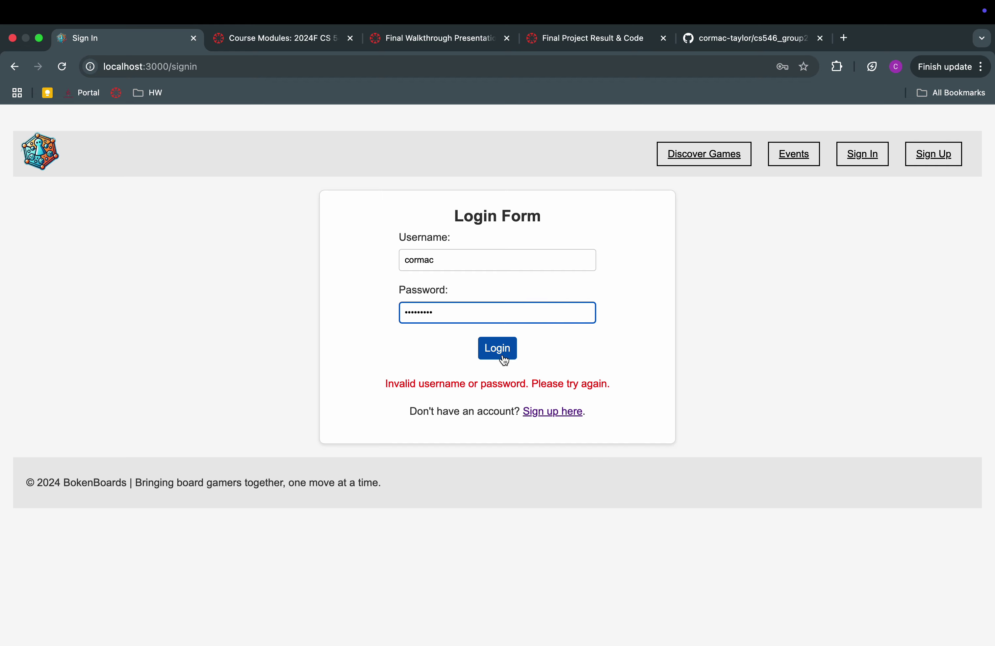
{"action": "left_click", "coordinate": [503, 357]}
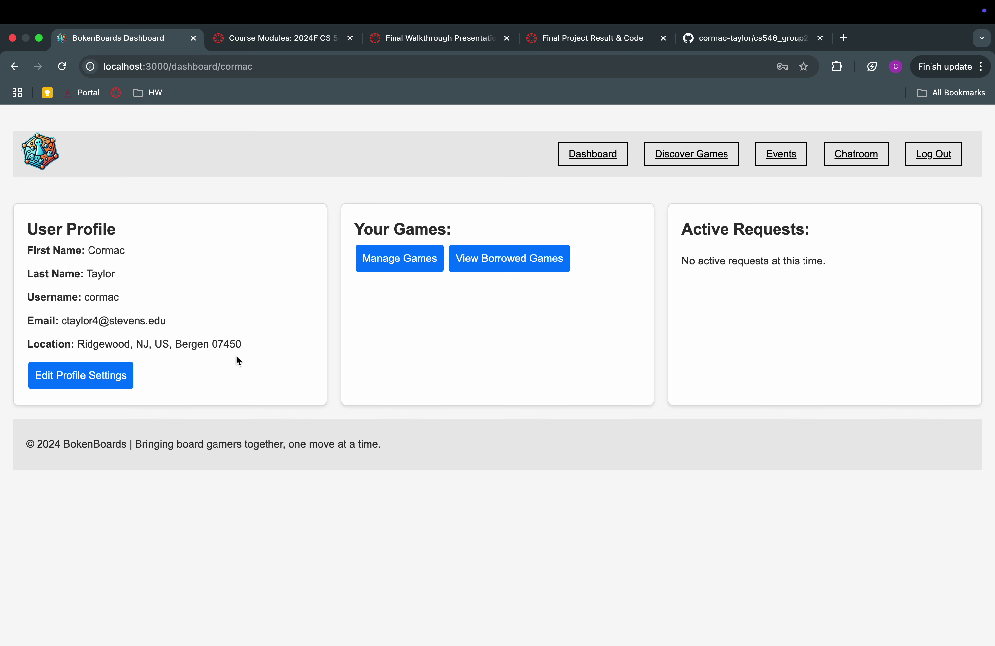
Open Edit Profile Settings under the dashboard's User Profile section
{"action": "left_click", "coordinate": [110, 375]}
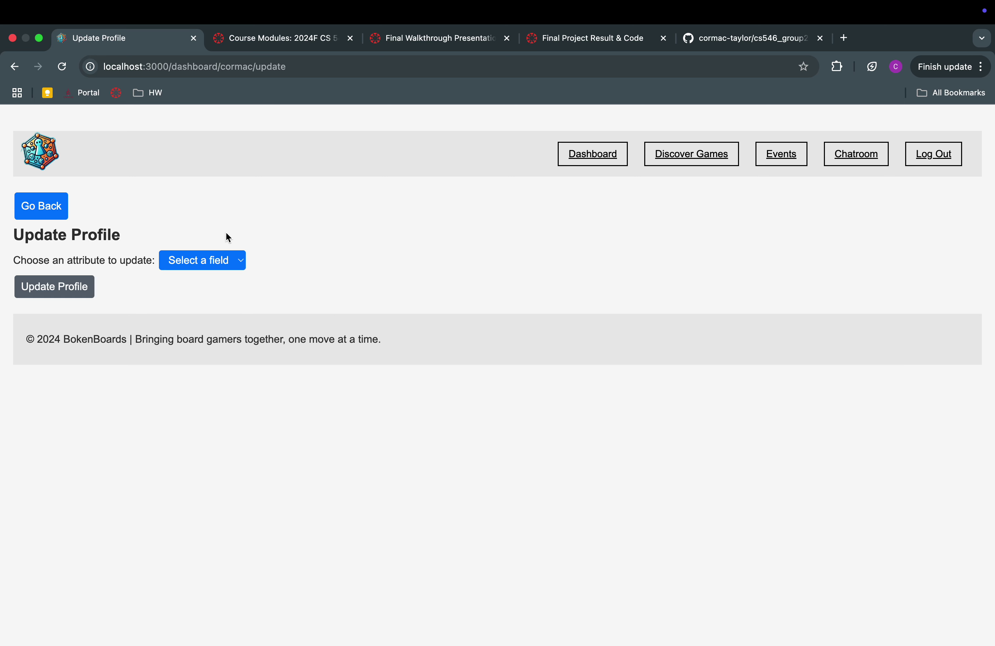
Update the profile's First Name attribute to a new value
{"action": "left_click", "coordinate": [53, 288]}
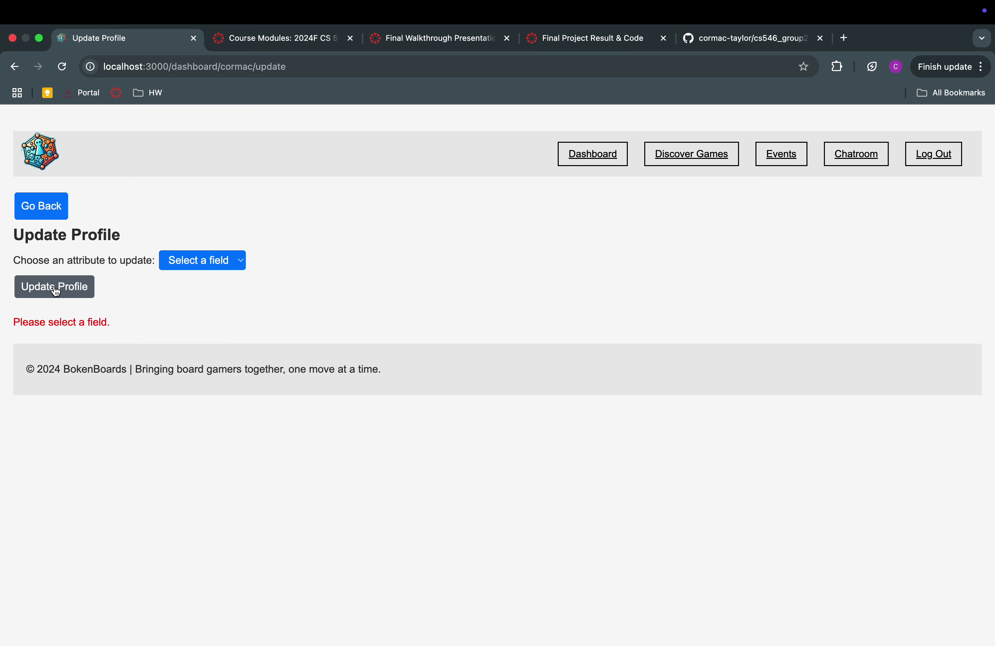
{"action": "left_click", "coordinate": [235, 261]}
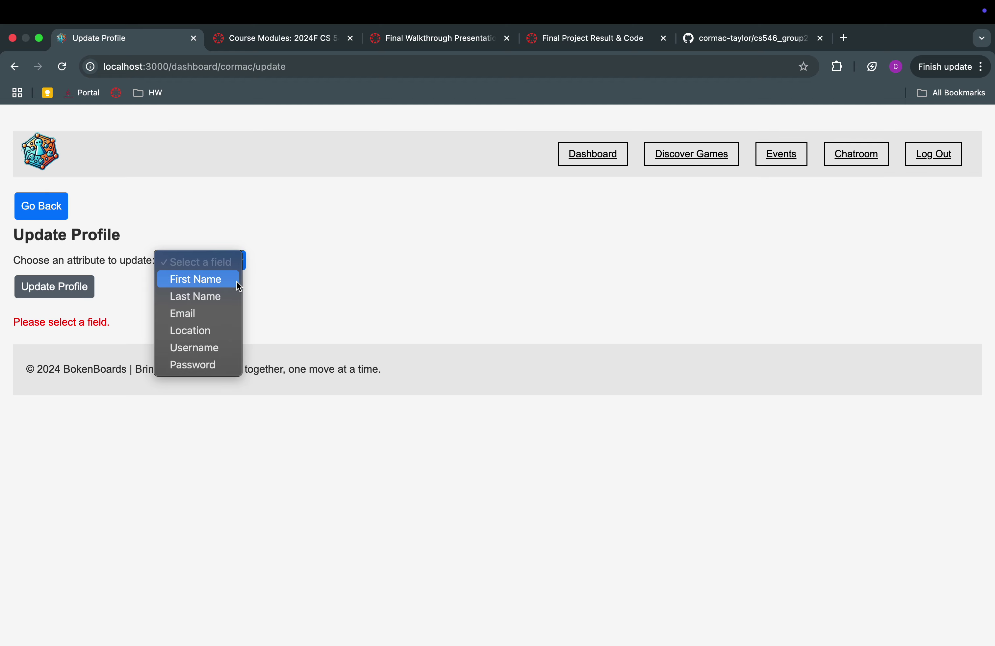
{"action": "left_click", "coordinate": [218, 288]}
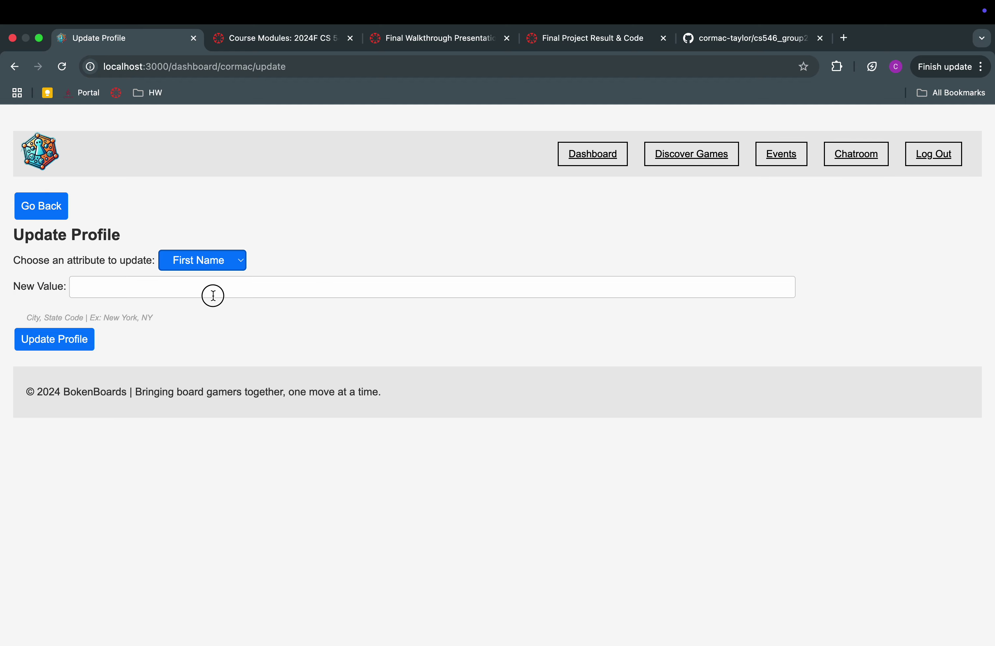
{"action": "left_click", "coordinate": [213, 292]}
{"action": "type", "text": "Vraj"}
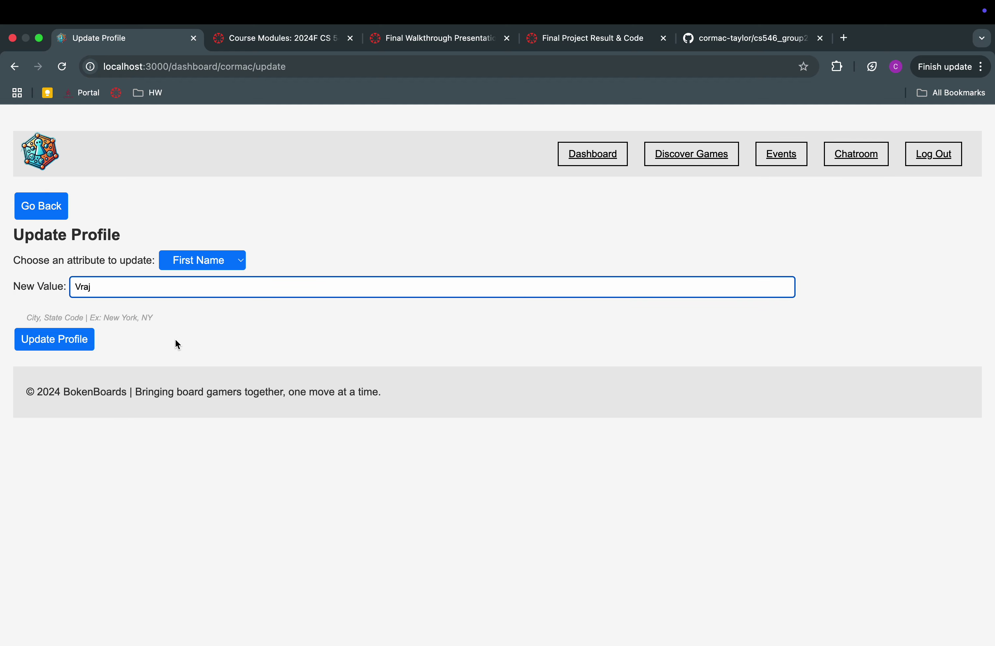
{"action": "left_click", "coordinate": [70, 338]}
Change the profile's Location to the suggested hoboken,nj and save it
{"action": "left_click", "coordinate": [208, 268]}
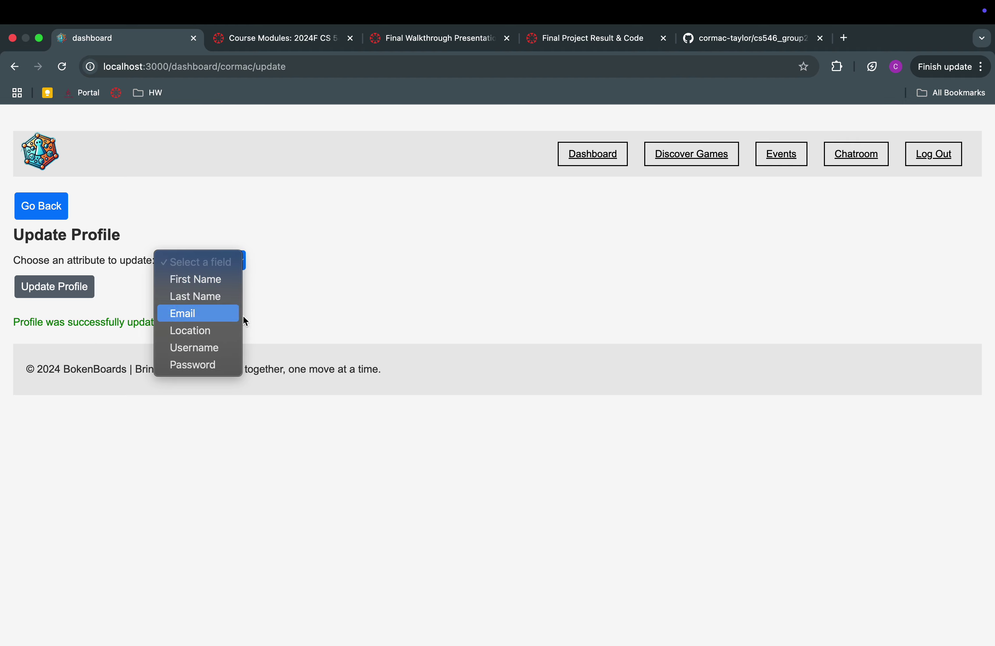
{"action": "left_click", "coordinate": [218, 330]}
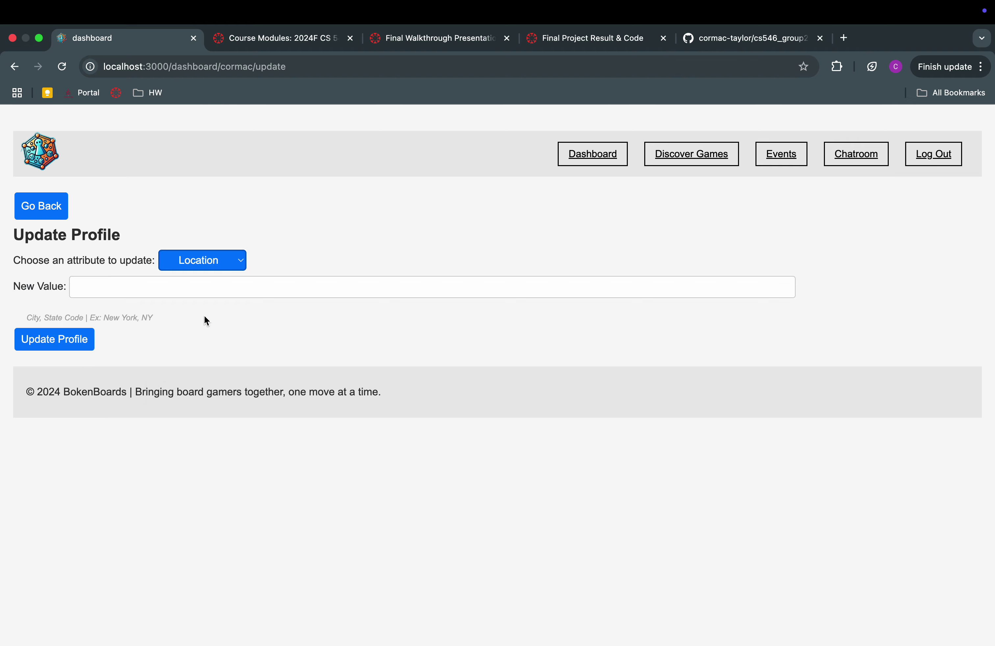
{"action": "left_click", "coordinate": [202, 288]}
{"action": "type", "text": "H"}
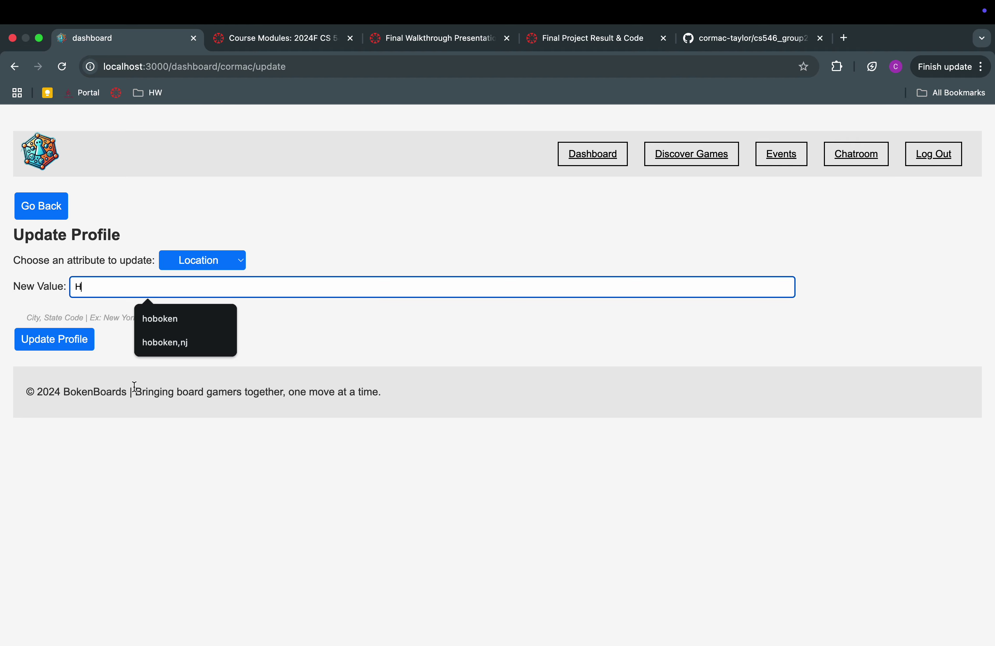
{"action": "left_click", "coordinate": [162, 342]}
{"action": "left_click", "coordinate": [60, 345]}
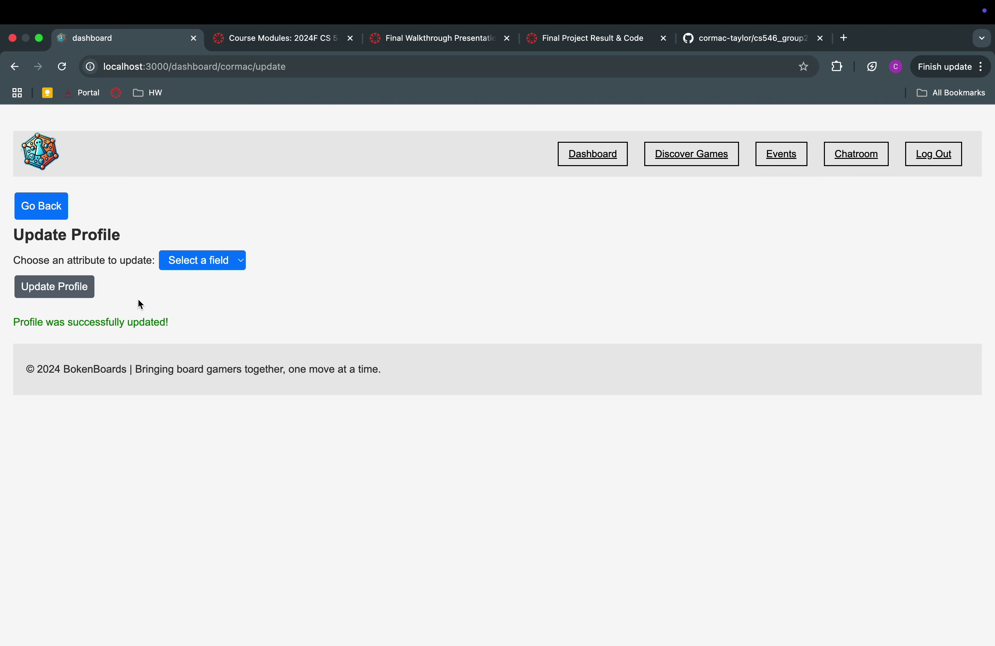
Switch the attribute being updated from Password to Username
{"action": "left_click", "coordinate": [237, 260]}
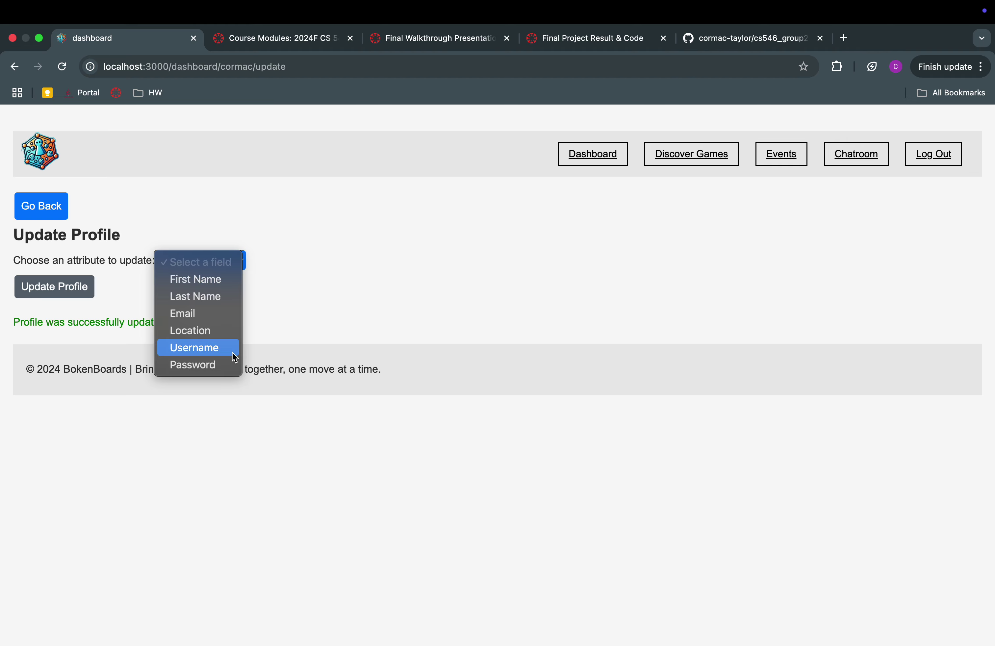
{"action": "left_click", "coordinate": [217, 365]}
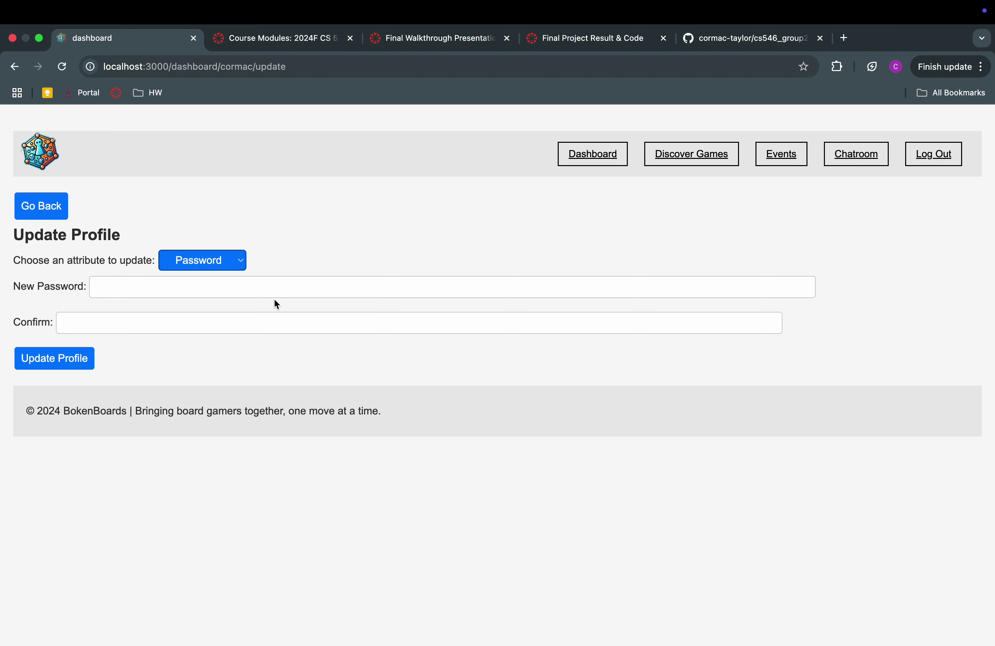
{"action": "left_click", "coordinate": [206, 290]}
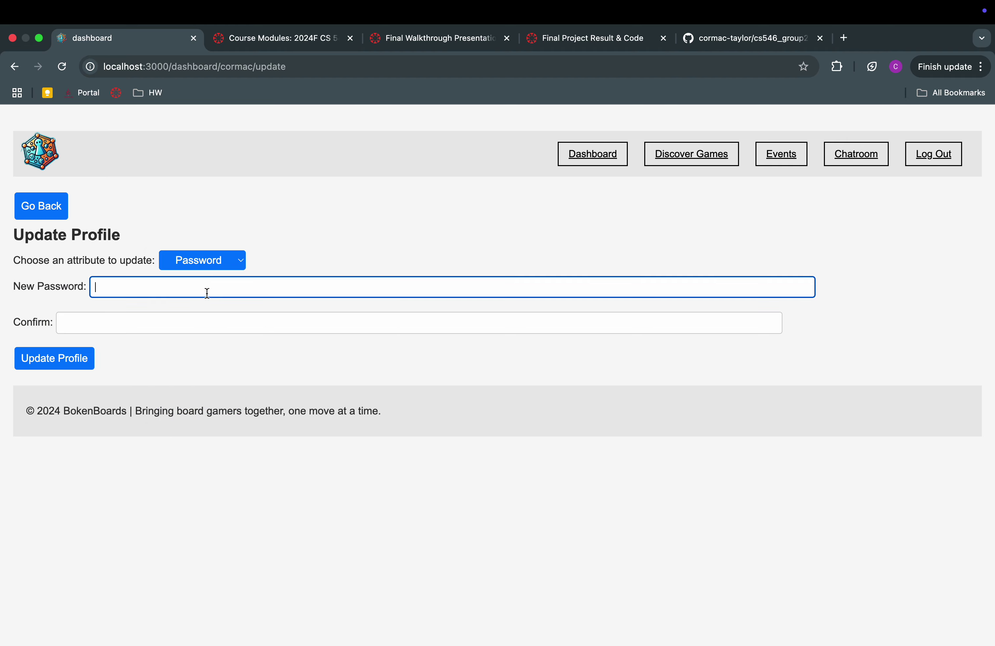
{"action": "left_click", "coordinate": [218, 263]}
{"action": "left_click", "coordinate": [222, 247]}
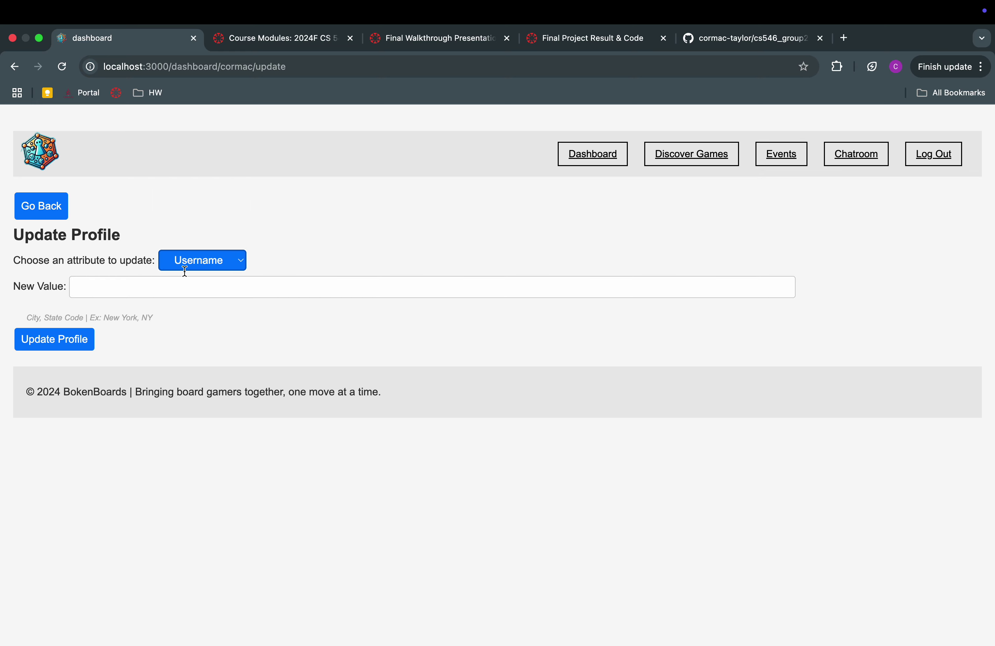
{"action": "left_click", "coordinate": [200, 257]}
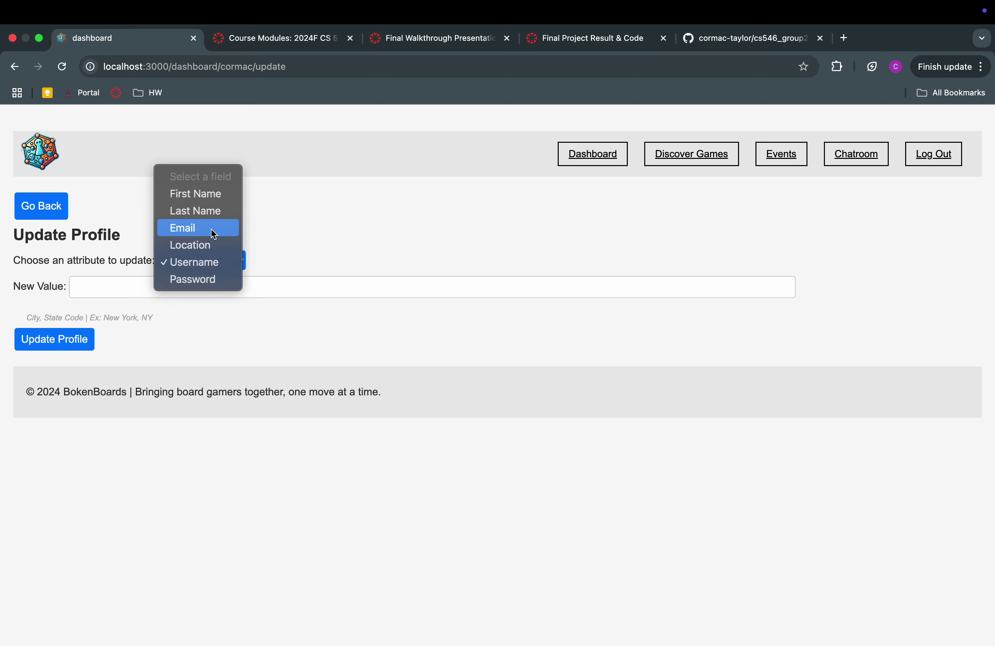
{"action": "left_click", "coordinate": [288, 241]}
{"action": "left_click", "coordinate": [208, 283]}
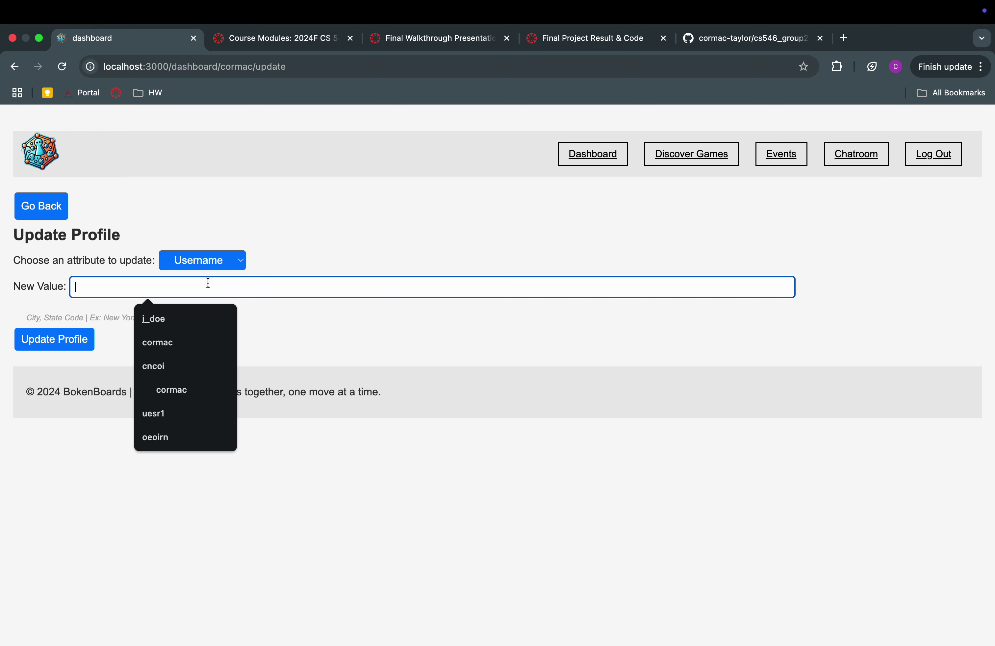
Enter an unused username instead of the taken one, save, and return to the dashboard
{"action": "type", "text": "cormac"}
{"action": "key", "text": "BackSpace"}
{"action": "key", "text": "BackSpace"}
{"action": "key", "text": "BackSpace"}
{"action": "key", "text": "BackSpace"}
{"action": "key", "text": "BackSpace"}
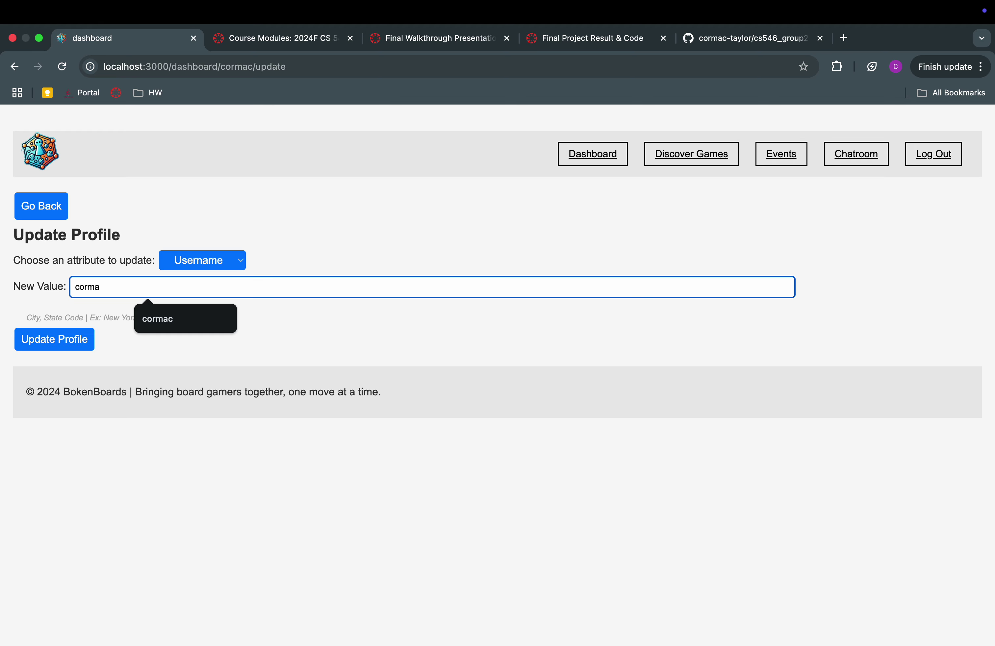
{"action": "key", "text": "BackSpace"}
{"action": "type", "text": "vpatel"}
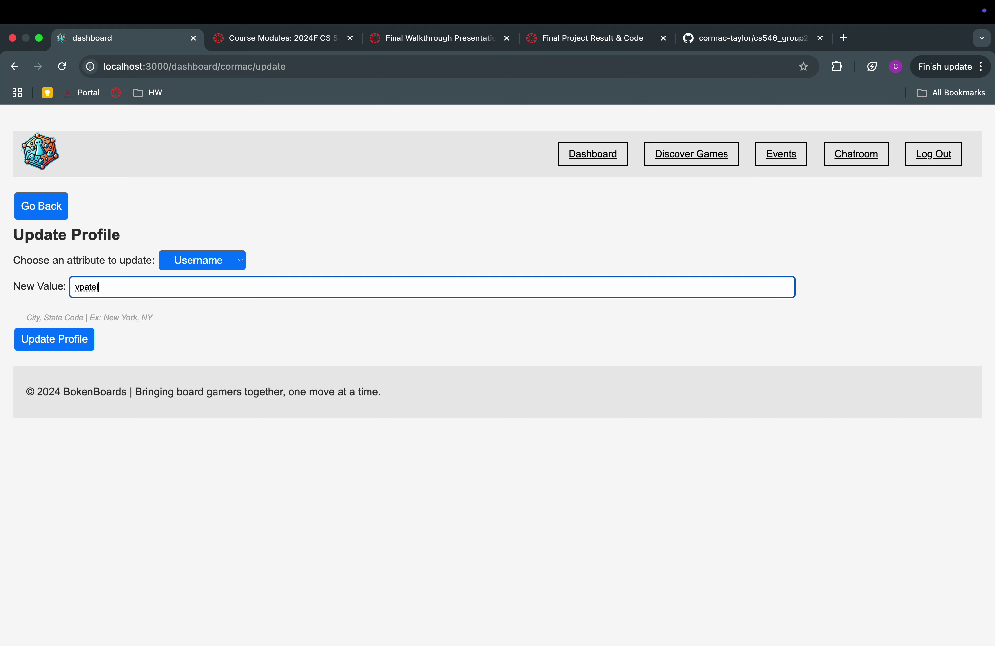
{"action": "key", "text": "BackSpace"}
{"action": "left_click", "coordinate": [90, 339]}
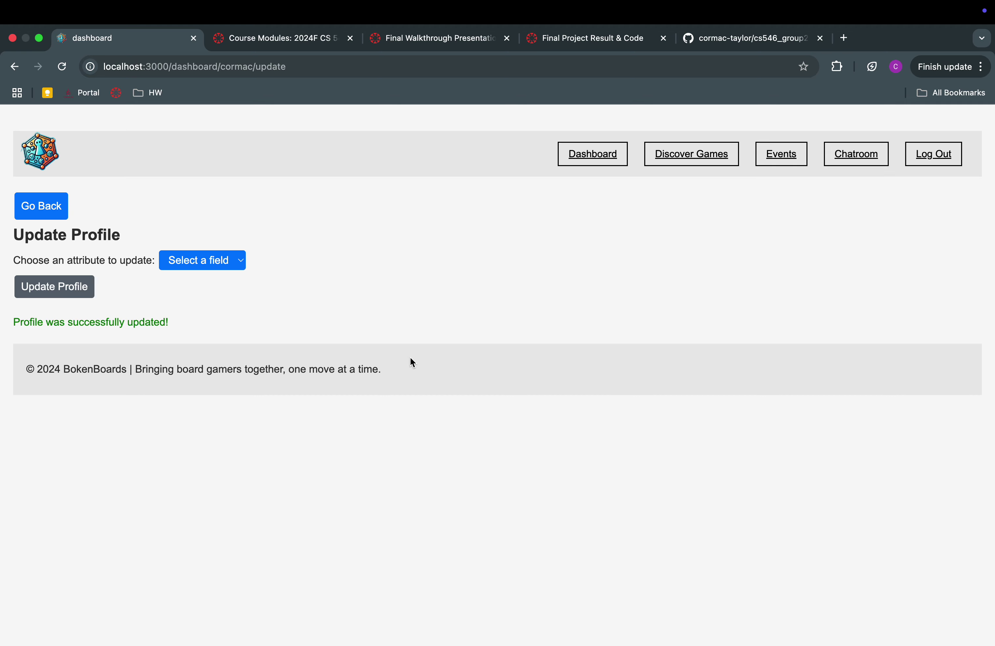
{"action": "left_click", "coordinate": [59, 205]}
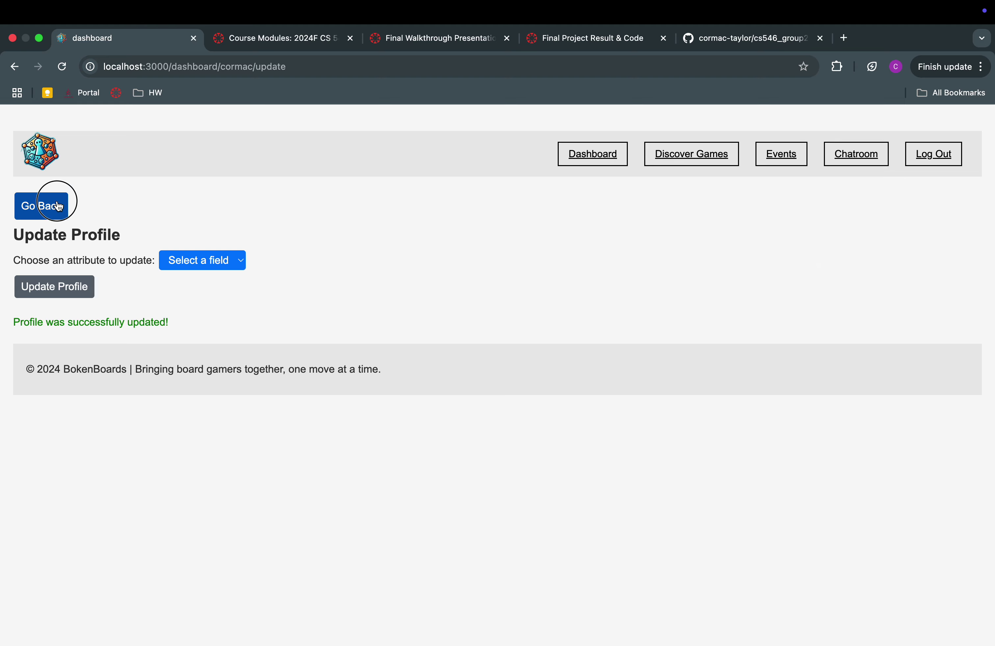
Highlight the updated name and username on the profile, then log out
{"action": "double_click", "coordinate": [97, 250]}
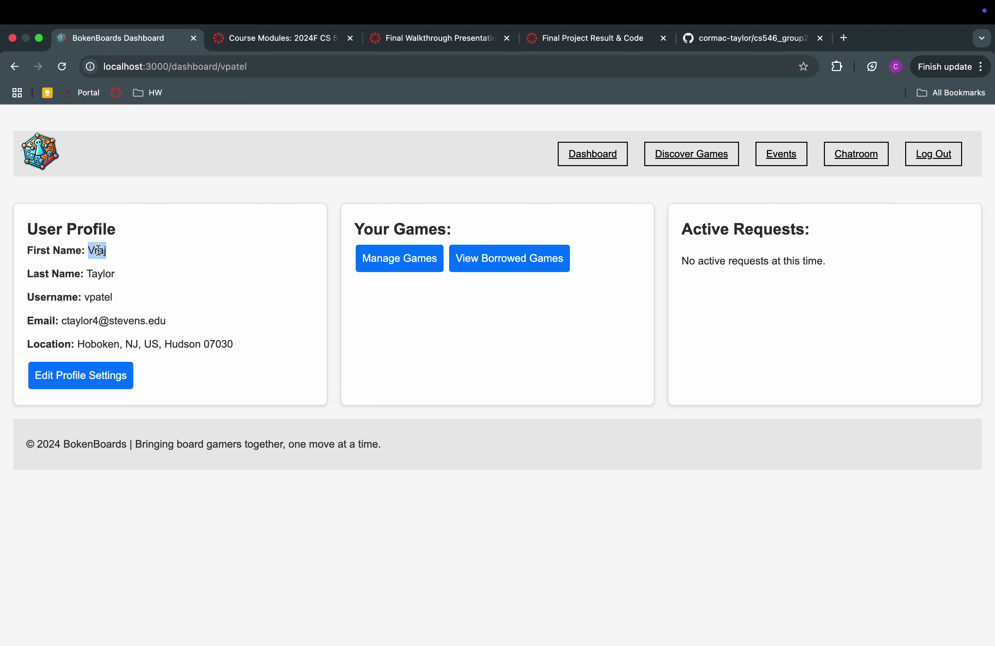
{"action": "triple_click", "coordinate": [96, 296]}
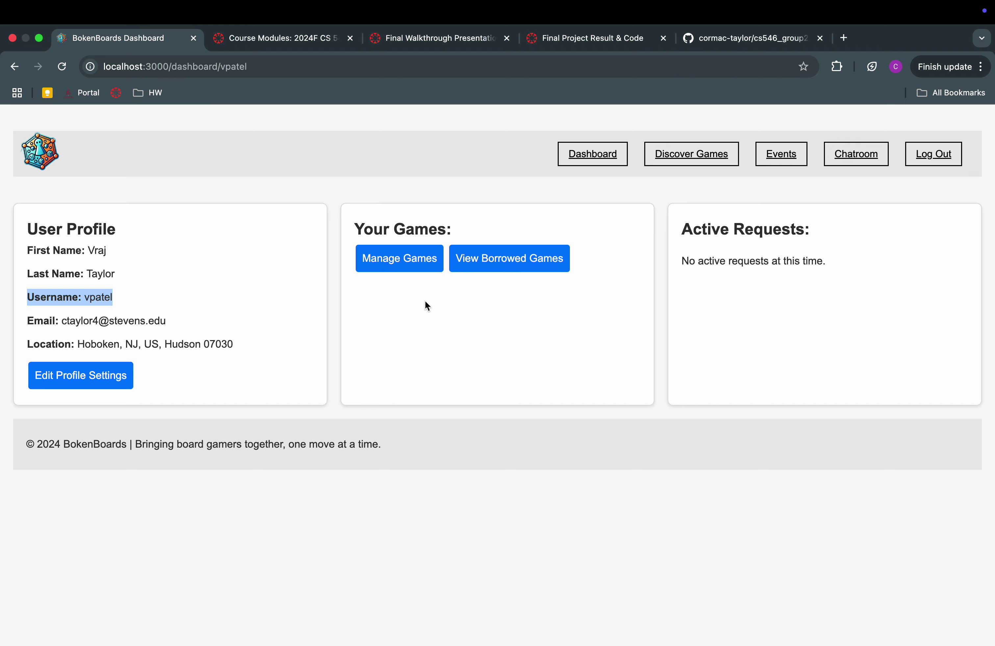
{"action": "left_click", "coordinate": [931, 158]}
On the sign-in form, autofill the demo user's saved username and type the password
{"action": "left_click", "coordinate": [870, 163]}
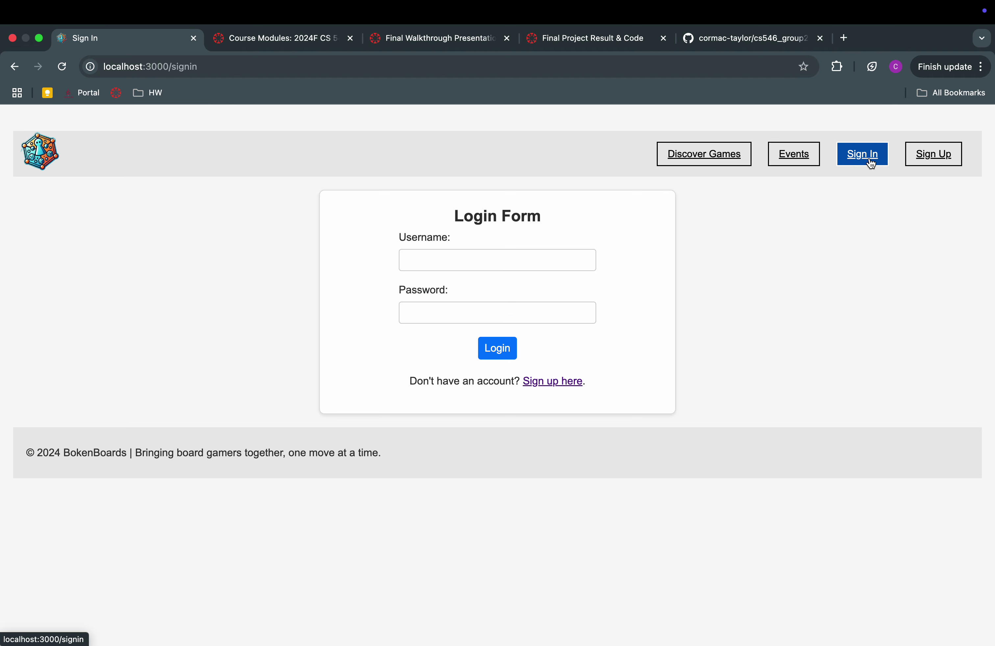
{"action": "left_click", "coordinate": [424, 263]}
{"action": "left_click", "coordinate": [493, 293]}
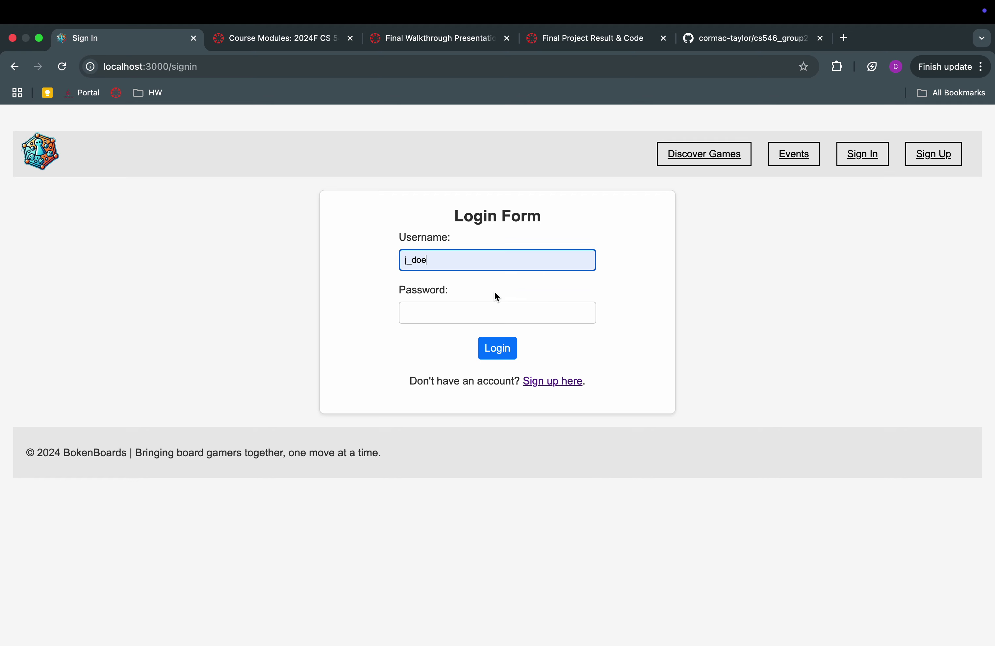
{"action": "left_click", "coordinate": [476, 309]}
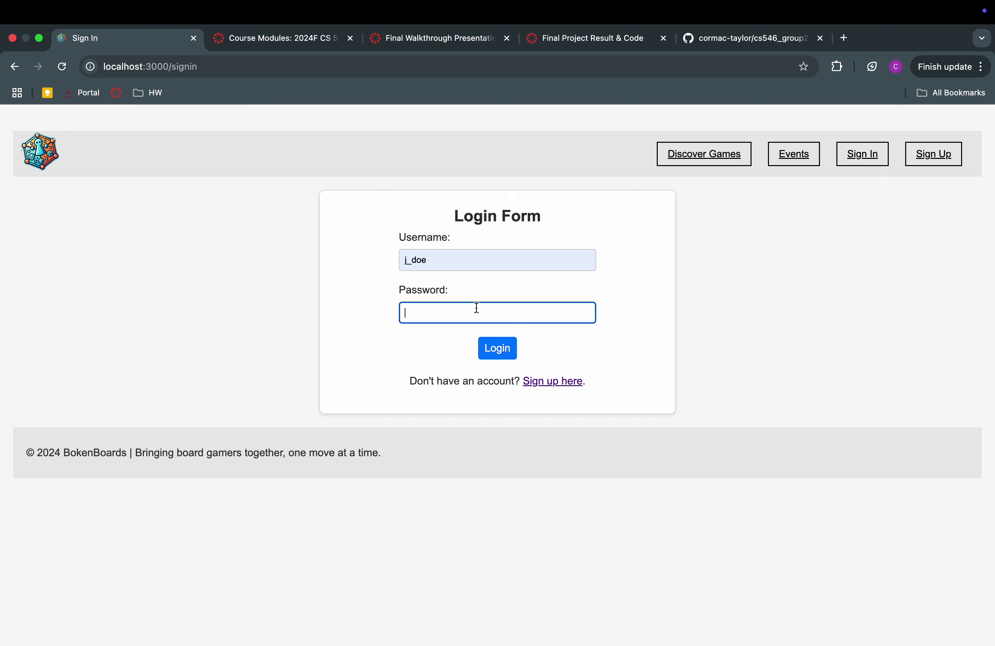
{"action": "type", "text": "***"}
{"action": "key", "text": "BackSpace"}
{"action": "key", "text": "BackSpace"}
{"action": "type", "text": "*********"}
Log in as the demo user and scroll through the Scrabble, Taboo postings and borrow requests
{"action": "left_click", "coordinate": [507, 350]}
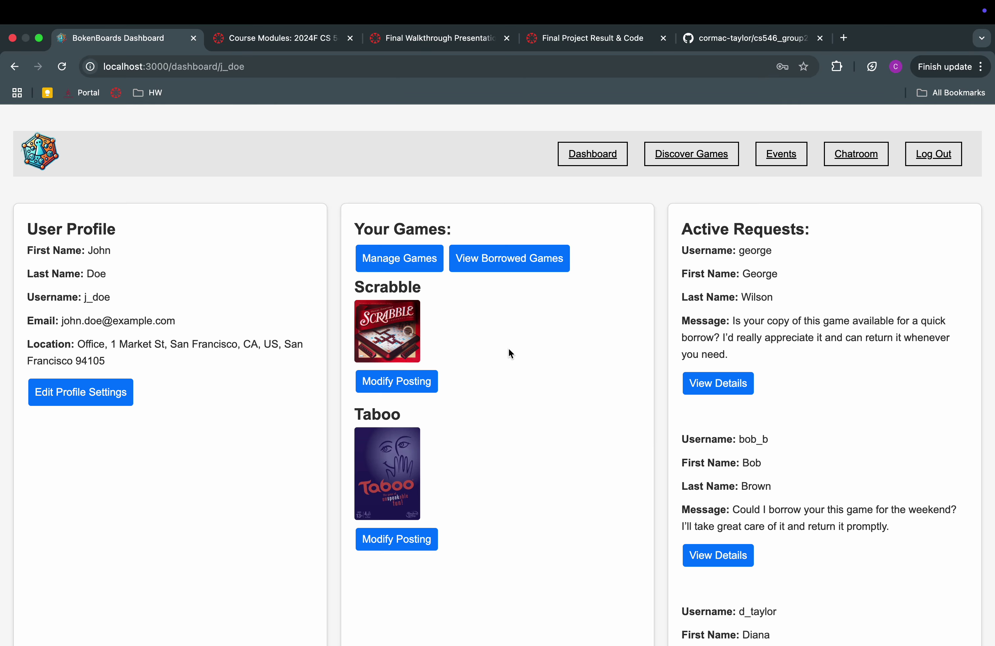
{"action": "scroll", "coordinate": [508, 349], "scroll_direction": "down", "scroll_amount": 6}
{"action": "scroll", "coordinate": [508, 348], "scroll_direction": "up", "scroll_amount": 5}
{"action": "scroll", "coordinate": [515, 464], "scroll_direction": "down", "scroll_amount": 5}
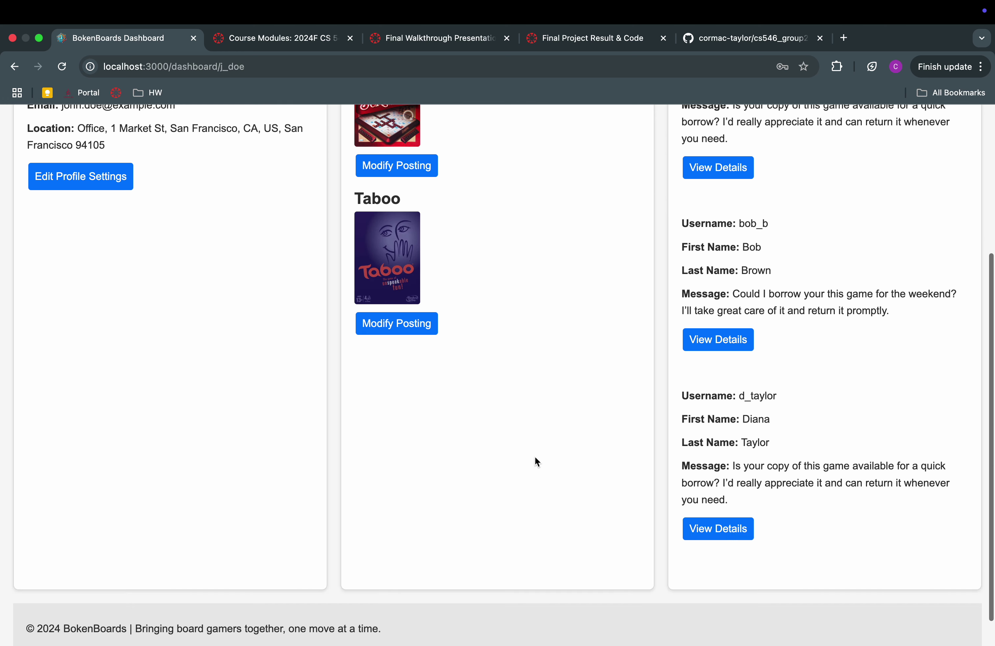
{"action": "scroll", "coordinate": [628, 433], "scroll_direction": "up", "scroll_amount": 3}
{"action": "scroll", "coordinate": [718, 411], "scroll_direction": "up", "scroll_amount": 3}
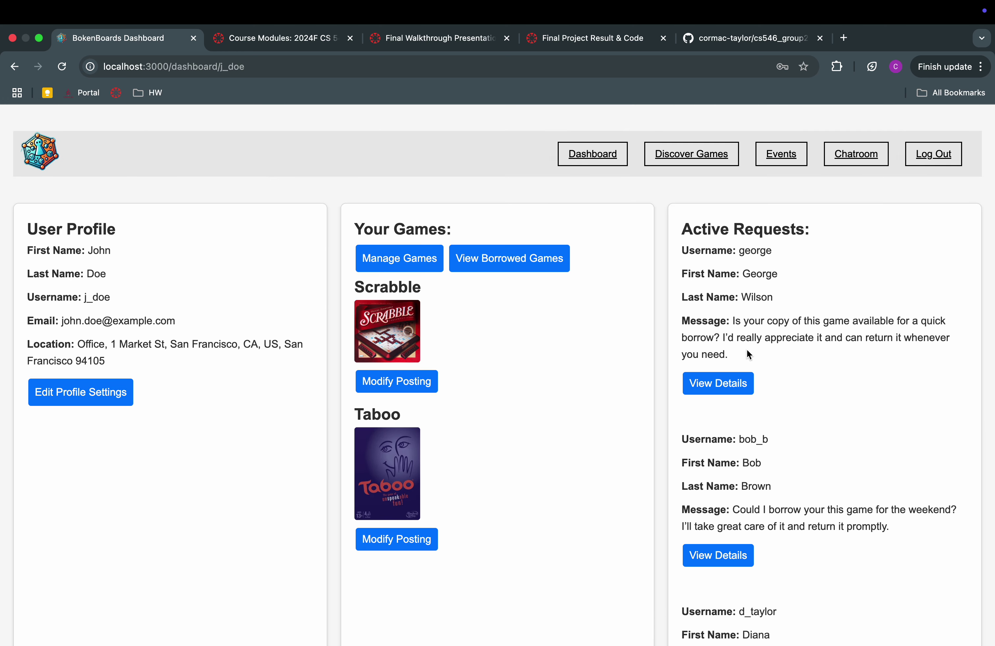
{"action": "scroll", "coordinate": [746, 349], "scroll_direction": "down", "scroll_amount": 4}
{"action": "scroll", "coordinate": [757, 257], "scroll_direction": "up", "scroll_amount": 4}
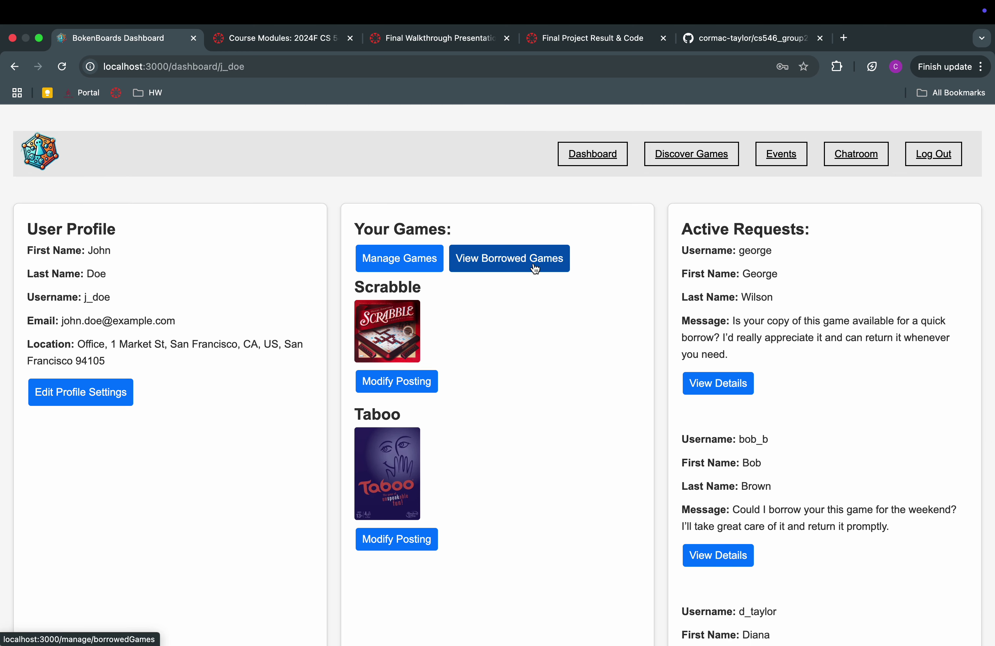
Return Monopoly from View Borrowed Games and go back to the dashboard
{"action": "left_click", "coordinate": [534, 268]}
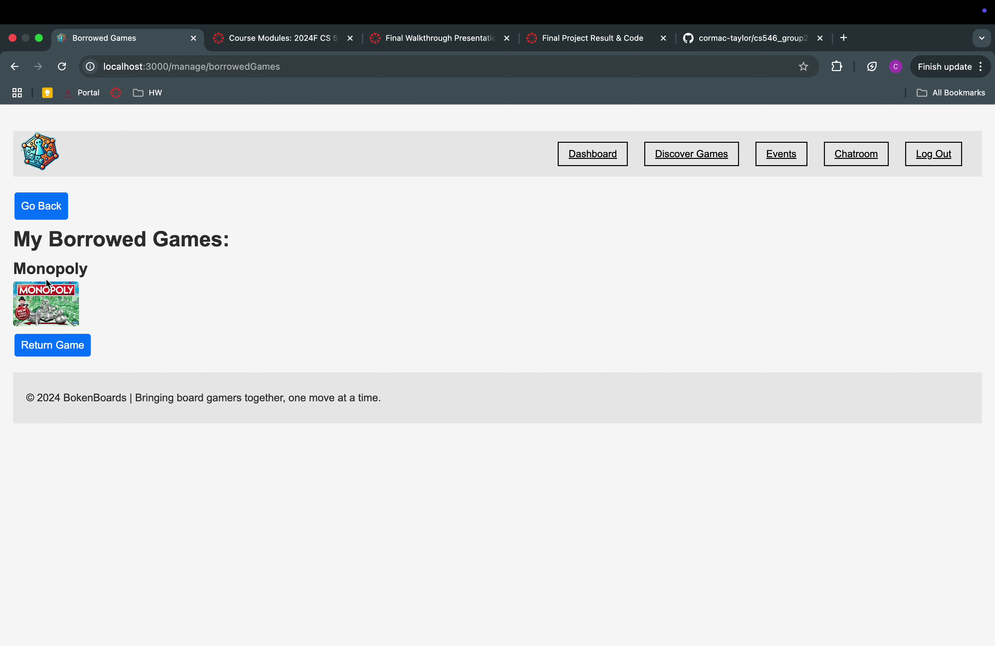
{"action": "left_click", "coordinate": [66, 347]}
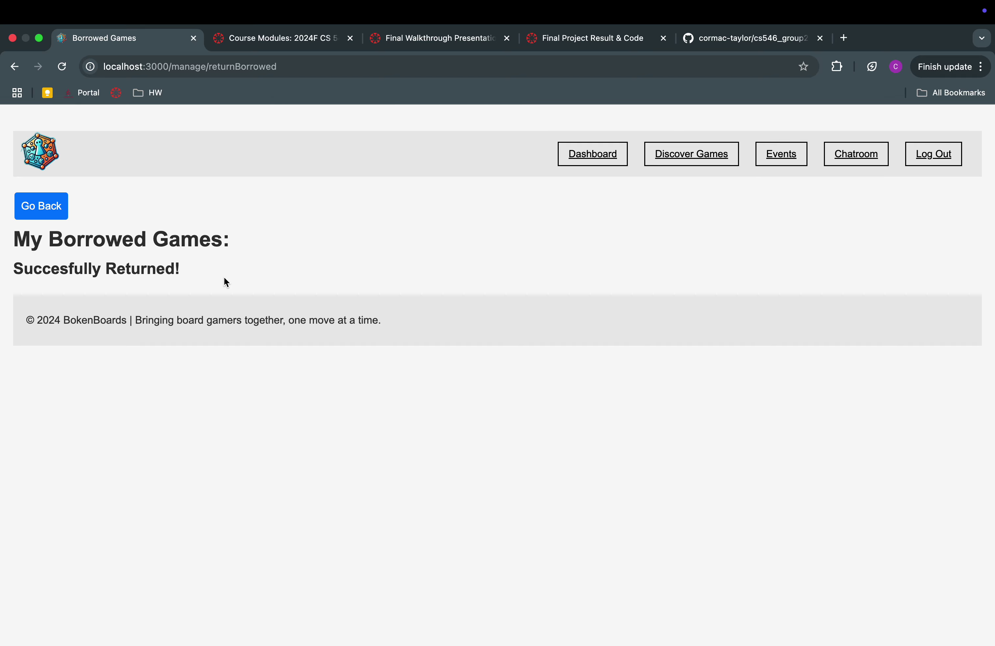
{"action": "left_click", "coordinate": [58, 209]}
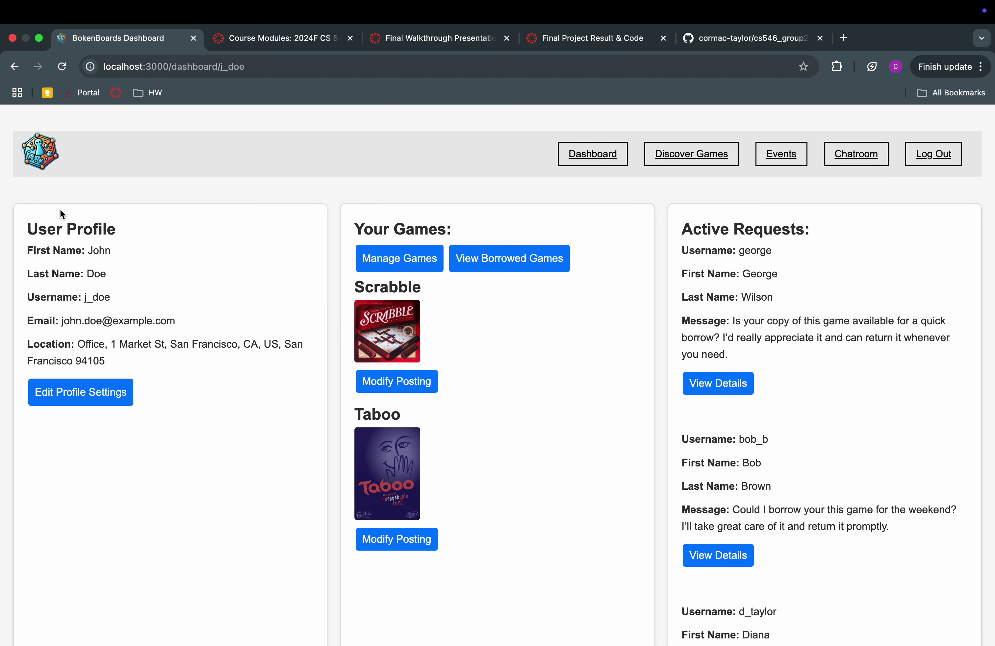
Remove the Taboo game posting via Manage Games, then return to the dashboard
{"action": "left_click", "coordinate": [436, 262]}
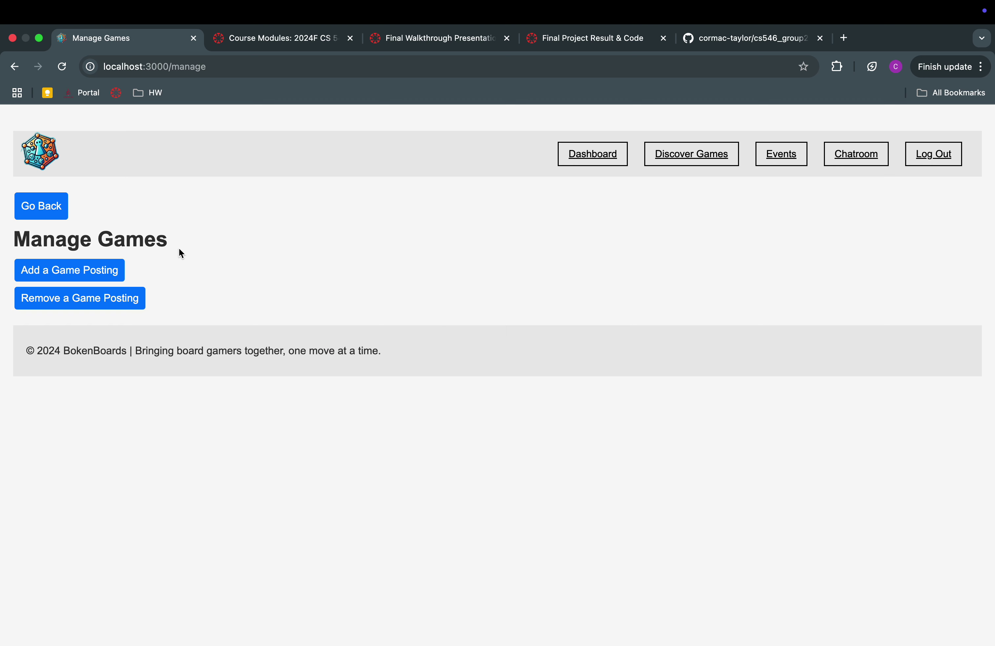
{"action": "left_click", "coordinate": [115, 295]}
{"action": "scroll", "coordinate": [191, 473], "scroll_direction": "down", "scroll_amount": 3}
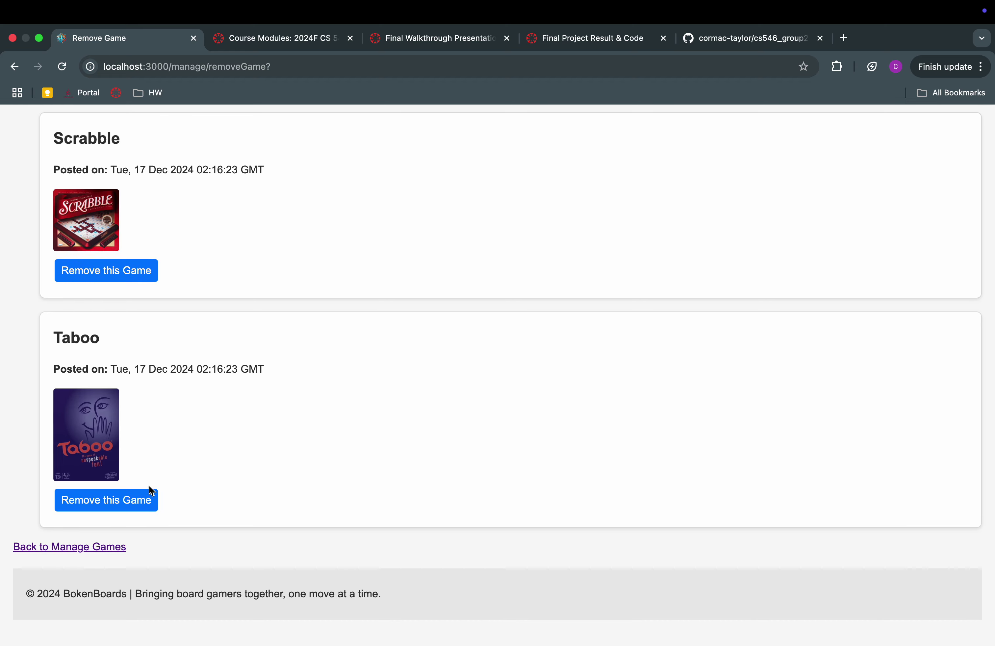
{"action": "left_click", "coordinate": [134, 500]}
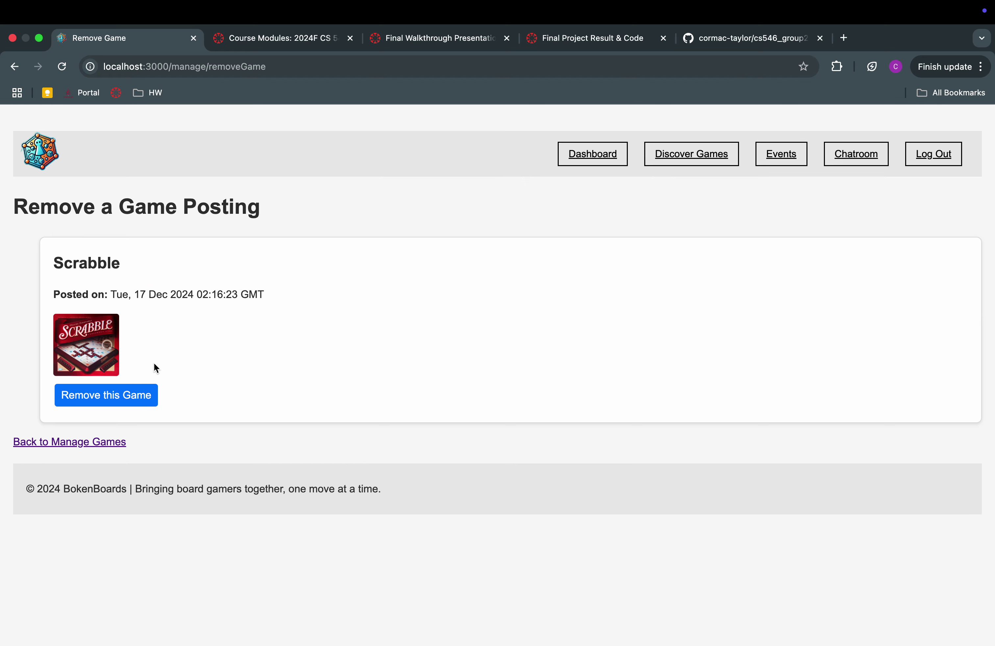
{"action": "left_click", "coordinate": [106, 442]}
{"action": "left_click", "coordinate": [45, 202]}
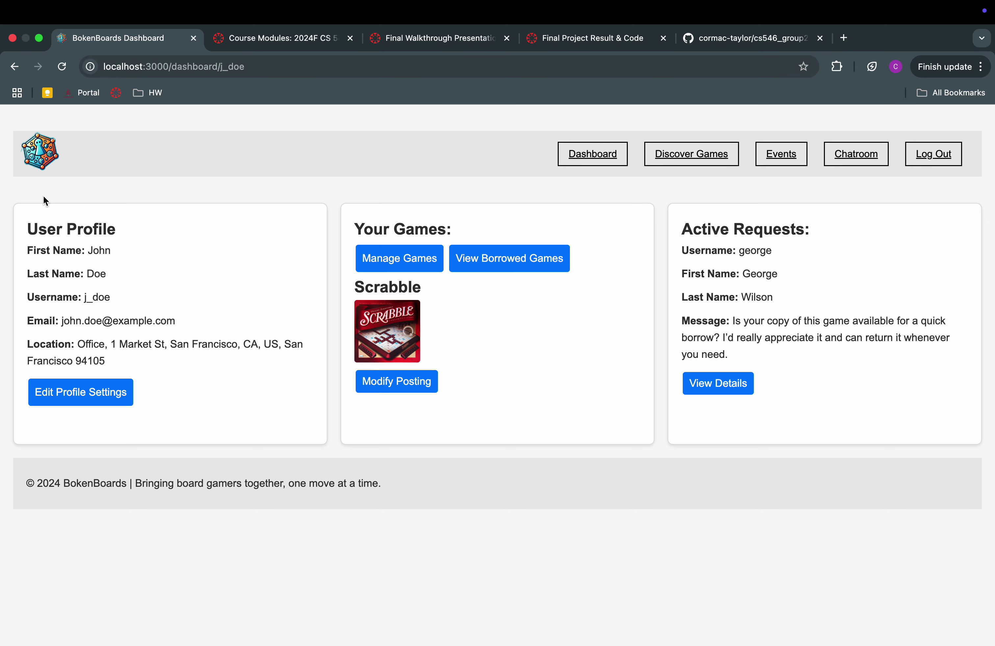
Change the Scrabble posting's condition from new to Used
{"action": "left_click", "coordinate": [387, 378]}
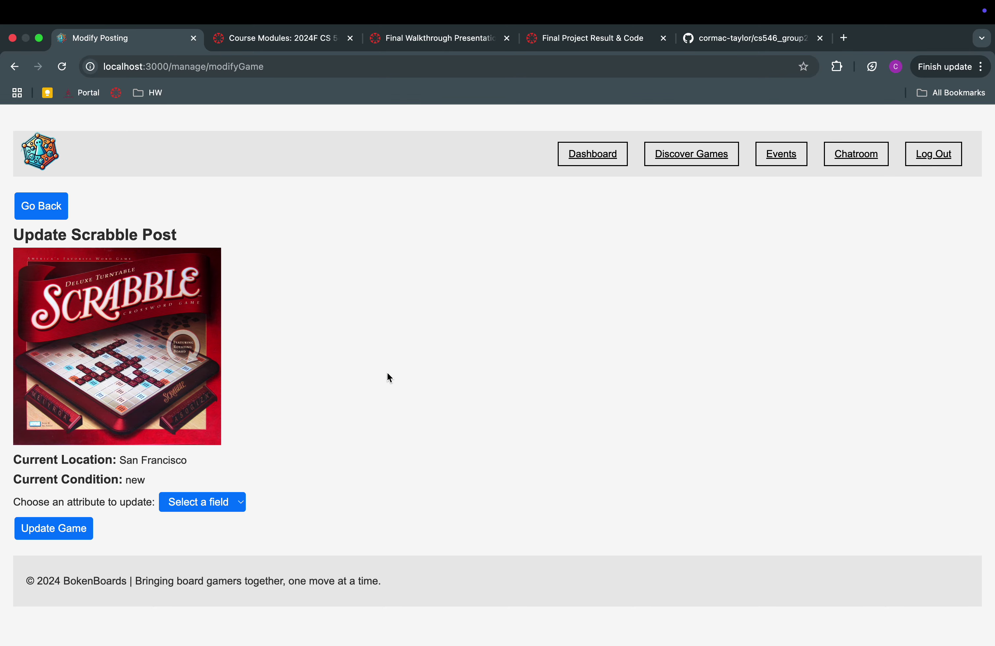
{"action": "left_click", "coordinate": [184, 508]}
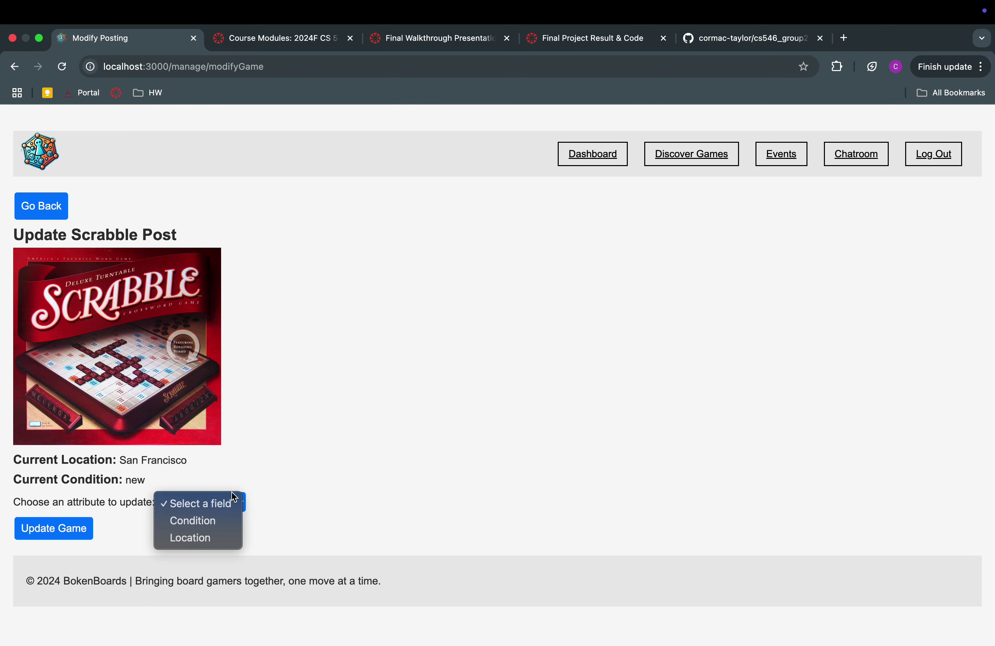
{"action": "left_click", "coordinate": [132, 466]}
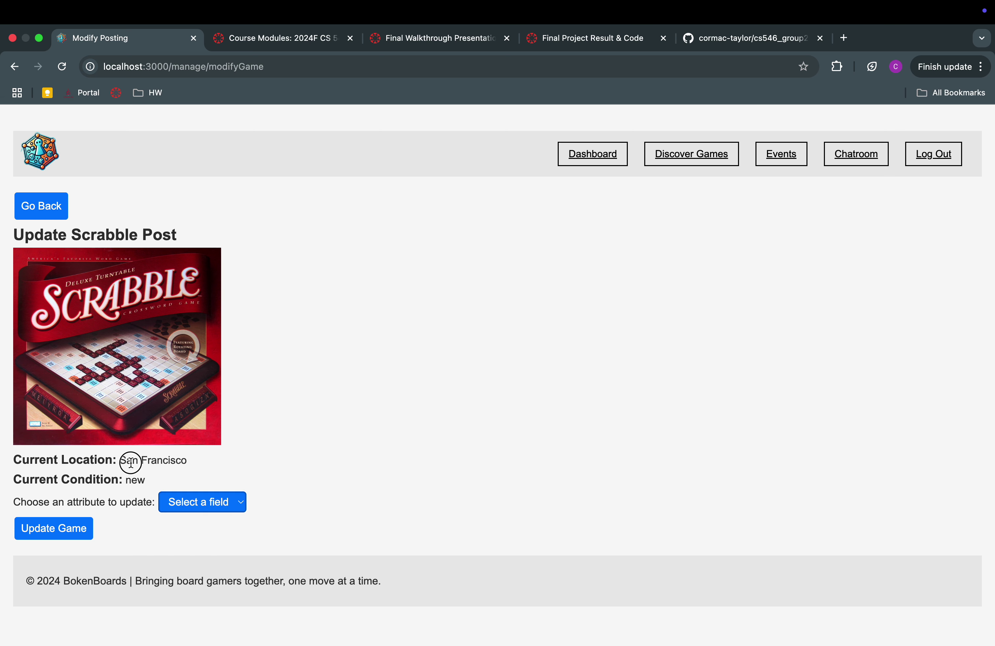
{"action": "double_click", "coordinate": [130, 461]}
{"action": "left_click_drag", "start_coordinate": [129, 461], "coordinate": [168, 462]}
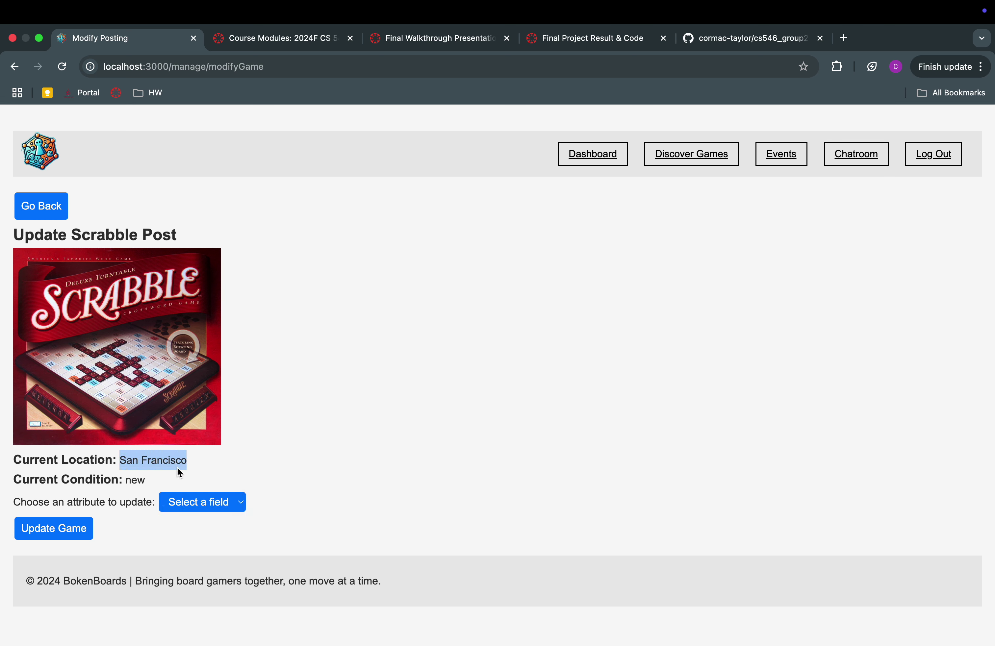
{"action": "double_click", "coordinate": [136, 475]}
{"action": "left_click", "coordinate": [229, 504]}
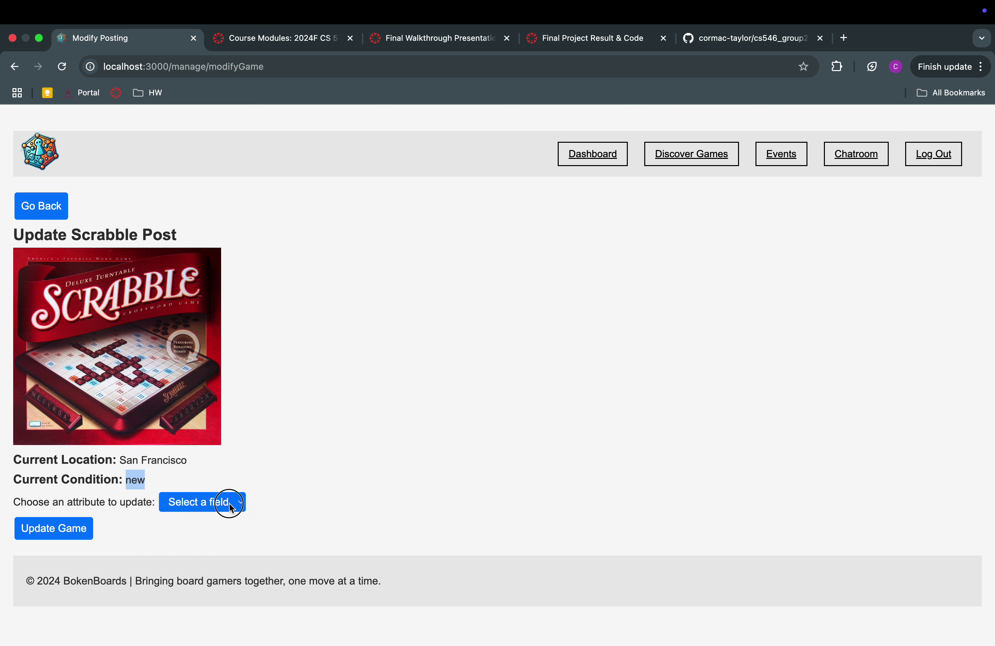
{"action": "left_click", "coordinate": [227, 521]}
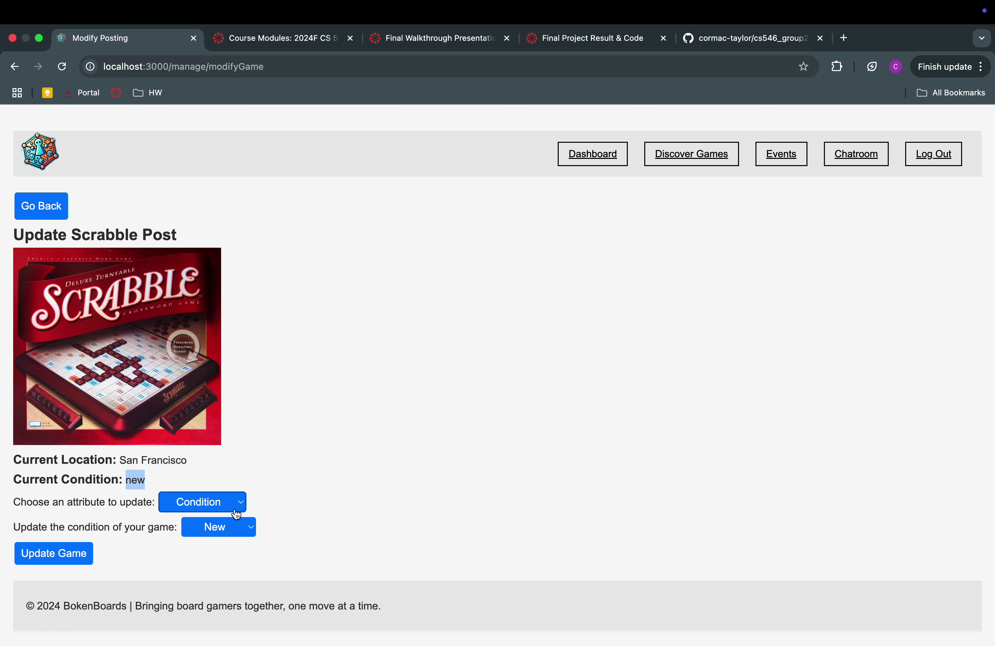
{"action": "left_click", "coordinate": [228, 527]}
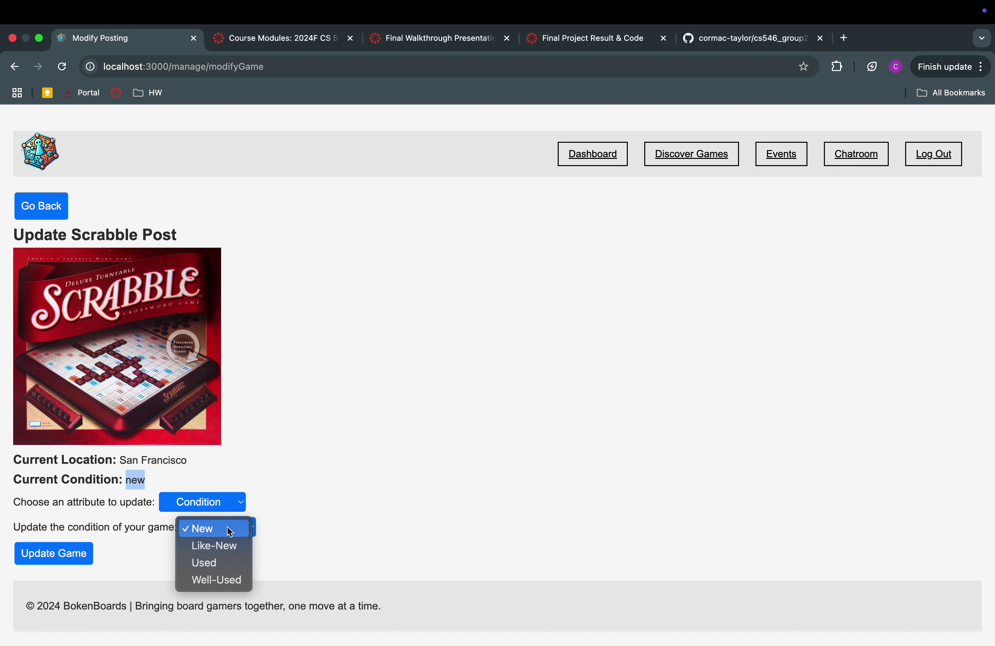
{"action": "left_click", "coordinate": [235, 562]}
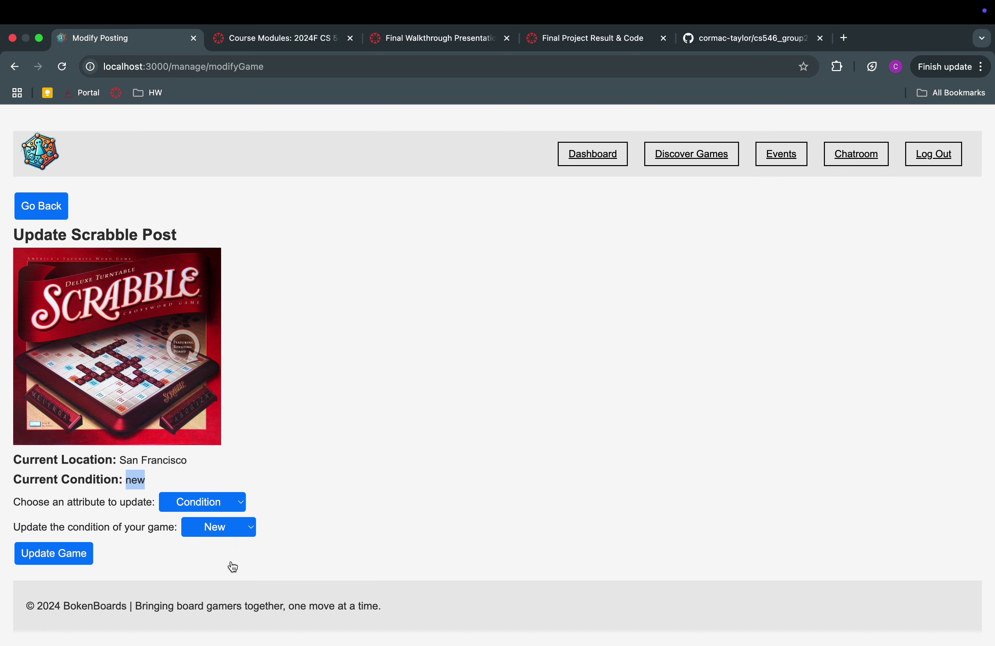
{"action": "left_click", "coordinate": [81, 553]}
{"action": "double_click", "coordinate": [136, 482]}
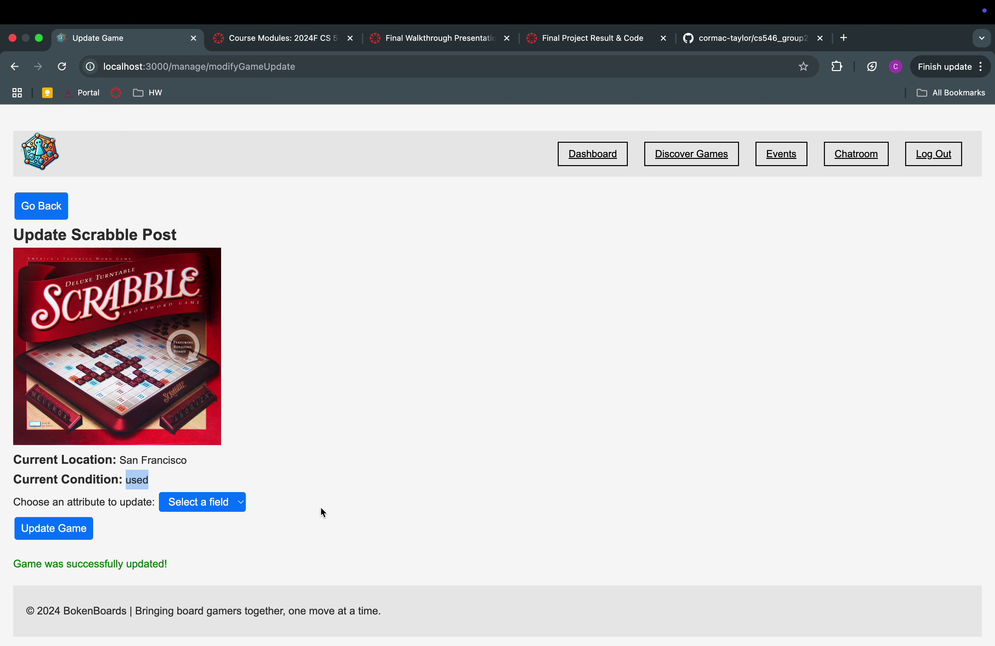
Update the Scrabble posting's location from San Francisco to hoboken,nj, then return to the dashboard
{"action": "left_click", "coordinate": [241, 504]}
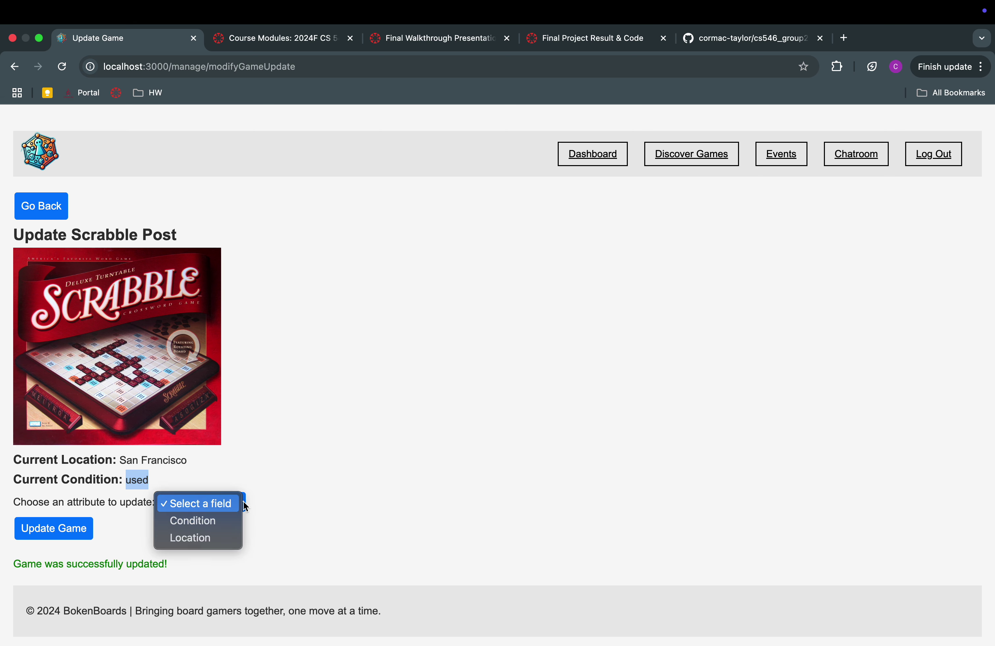
{"action": "left_click", "coordinate": [223, 541]}
{"action": "scroll", "coordinate": [271, 537], "scroll_direction": "down", "scroll_amount": 3}
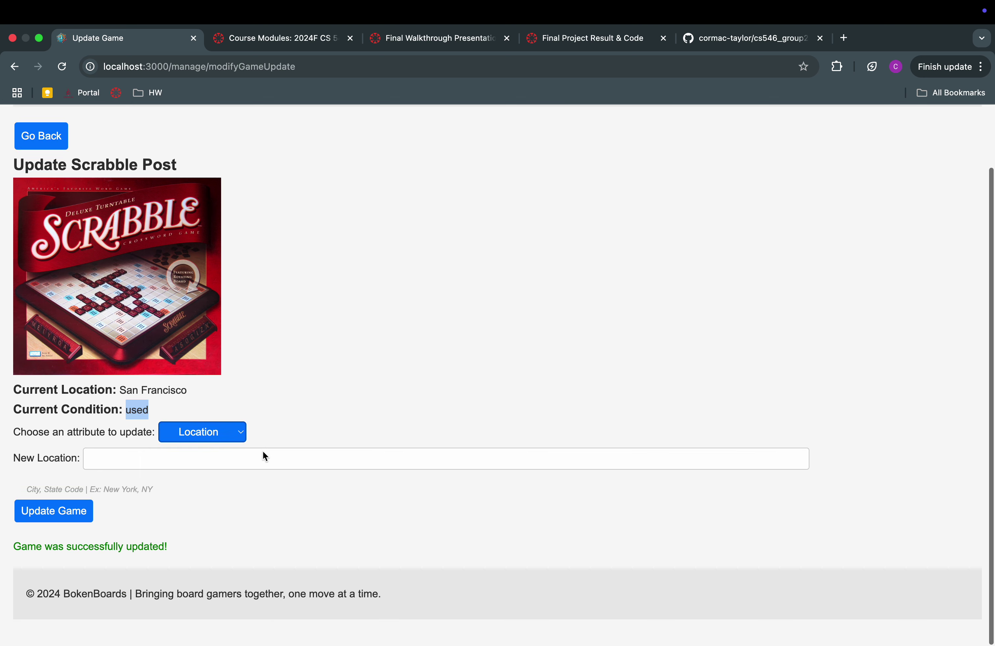
{"action": "left_click", "coordinate": [263, 452]}
{"action": "left_click", "coordinate": [174, 553]}
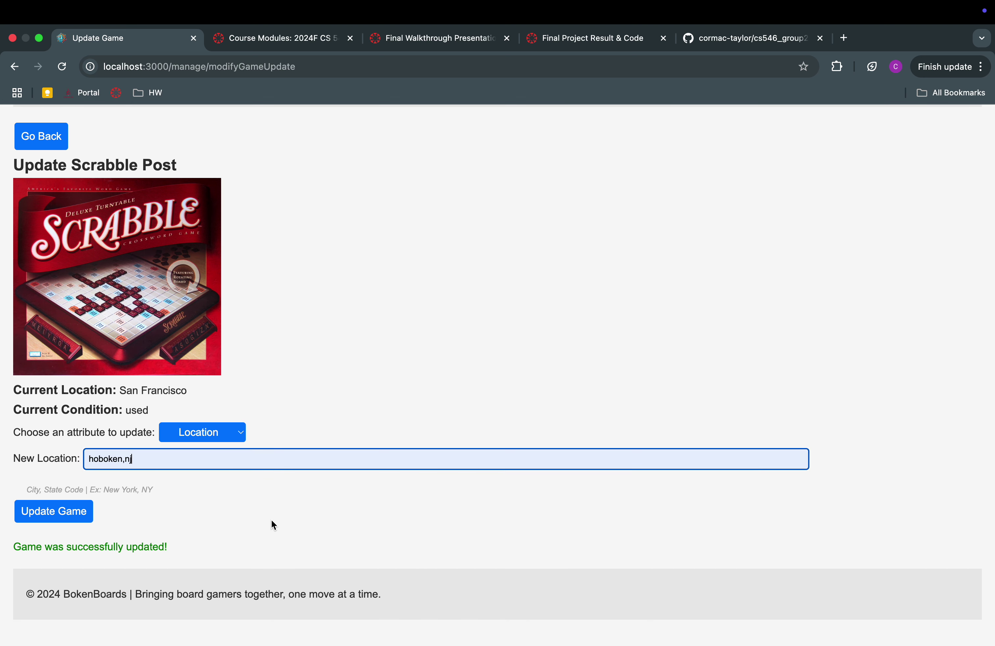
{"action": "left_click", "coordinate": [67, 515]}
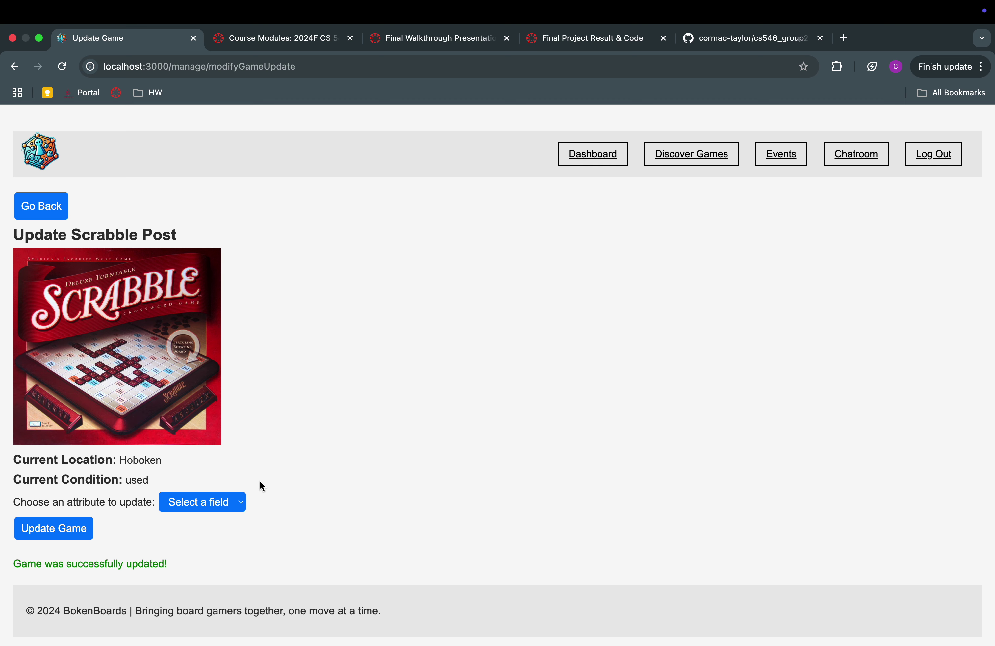
{"action": "double_click", "coordinate": [130, 459]}
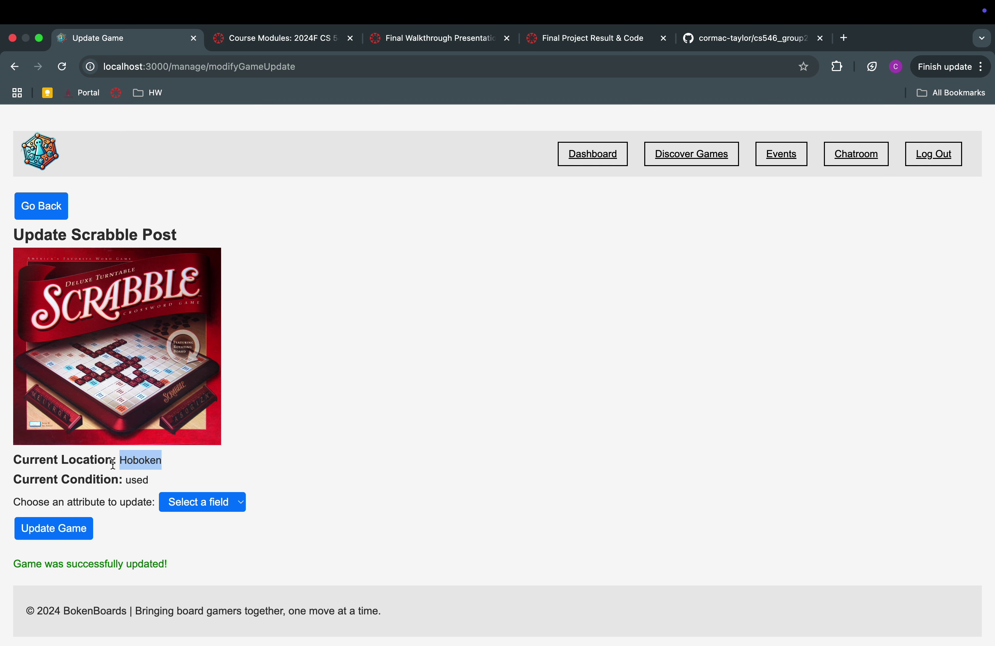
{"action": "left_click_drag", "start_coordinate": [14, 459], "coordinate": [172, 460]}
{"action": "left_click", "coordinate": [138, 453]}
{"action": "double_click", "coordinate": [139, 454]}
{"action": "left_click", "coordinate": [25, 207]}
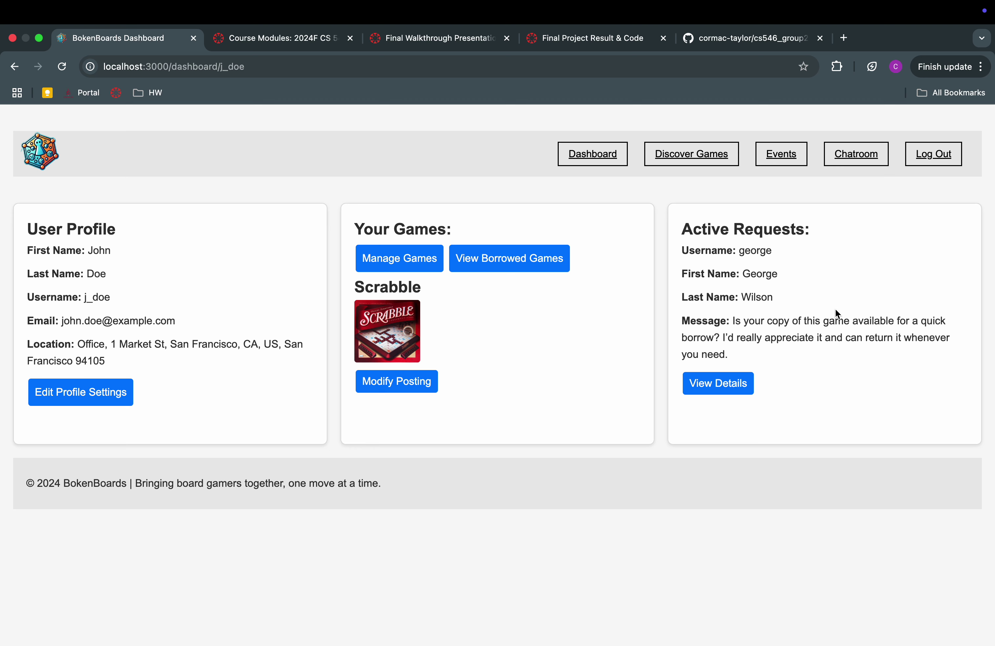
Open the Scrabble borrow request and review the requester's name, location, message and No reviews rating
{"action": "double_click", "coordinate": [746, 252]}
{"action": "left_click", "coordinate": [718, 380]}
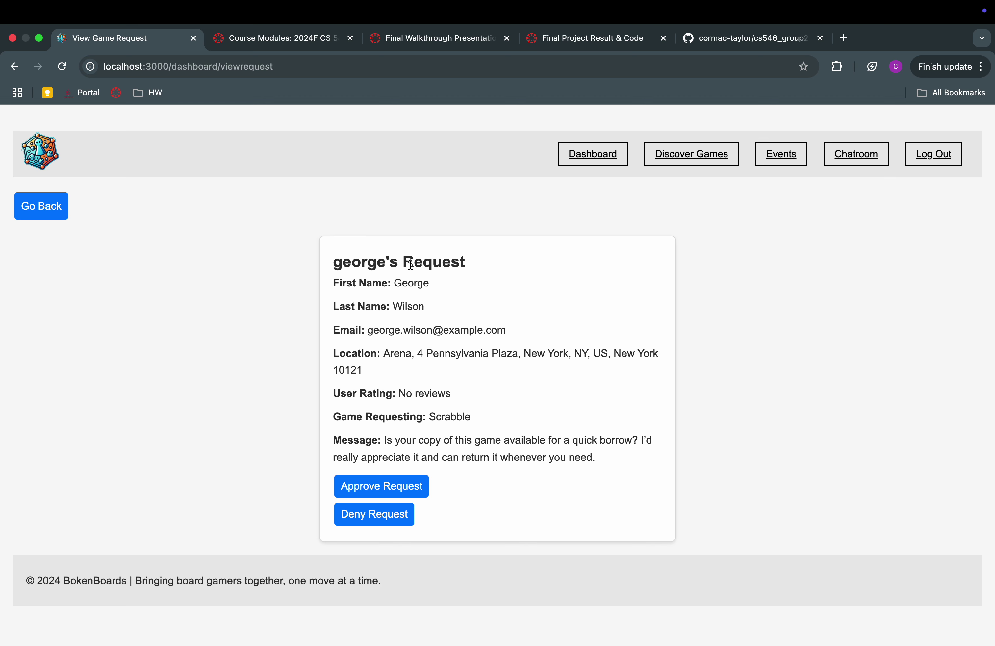
{"action": "triple_click", "coordinate": [412, 283]}
{"action": "left_click_drag", "start_coordinate": [412, 283], "coordinate": [476, 436]}
{"action": "left_click", "coordinate": [432, 355]}
{"action": "triple_click", "coordinate": [371, 352]}
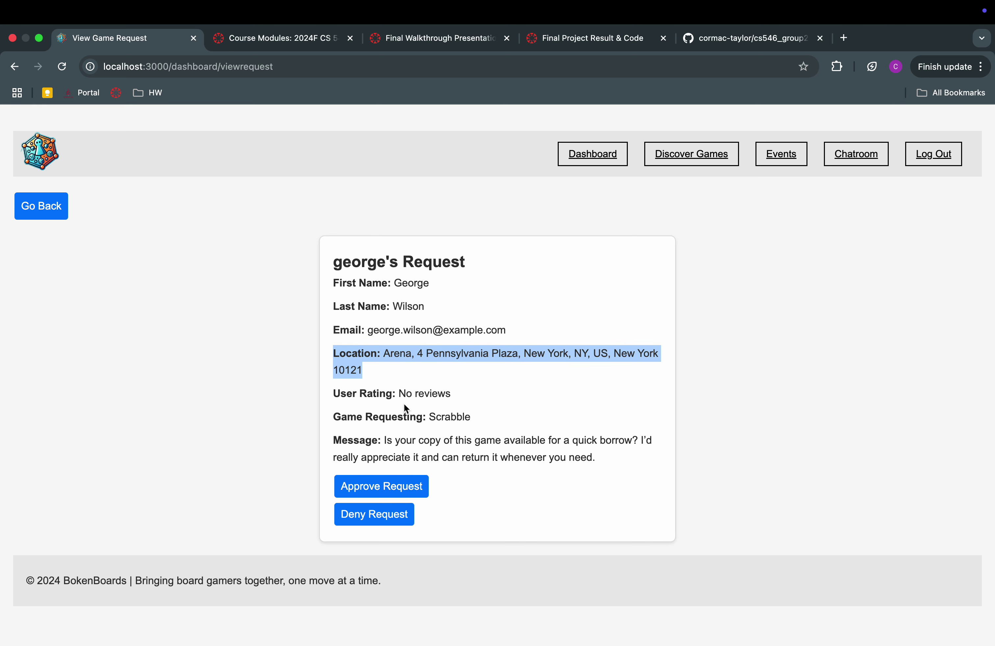
{"action": "left_click_drag", "start_coordinate": [398, 393], "coordinate": [490, 393]}
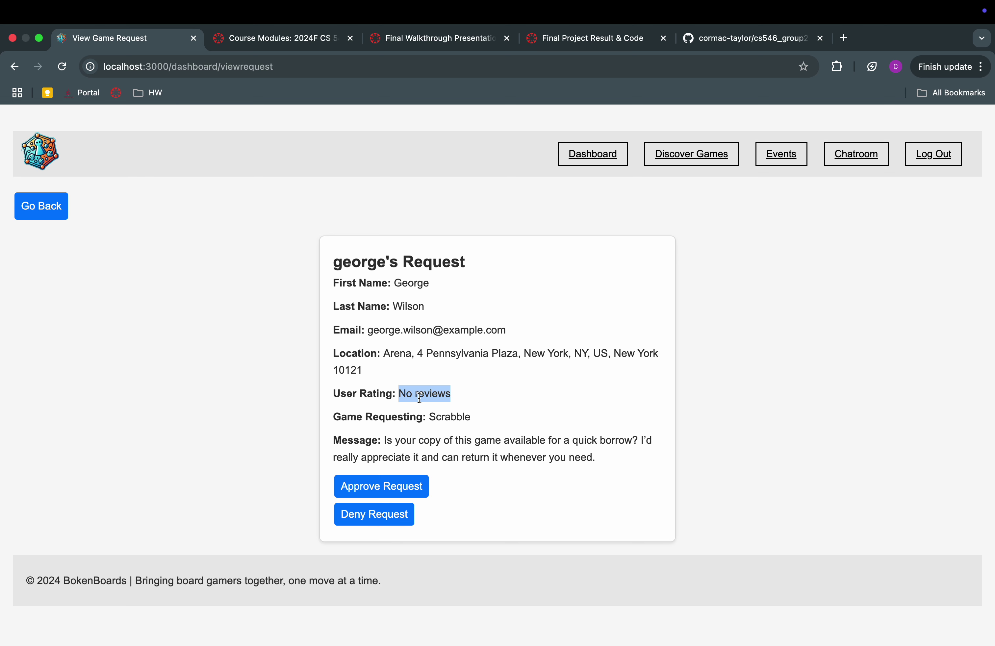
Approve the Scrabble request, note the 500 'already being borrowed' error, and return to the dashboard
{"action": "left_click", "coordinate": [394, 490]}
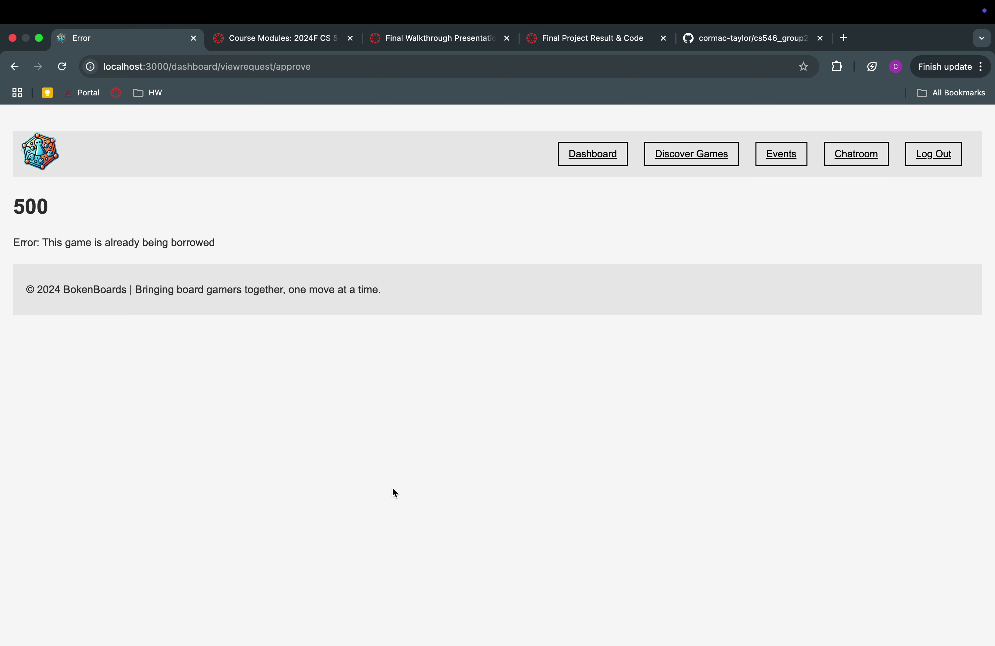
{"action": "left_click_drag", "start_coordinate": [22, 201], "coordinate": [243, 264]}
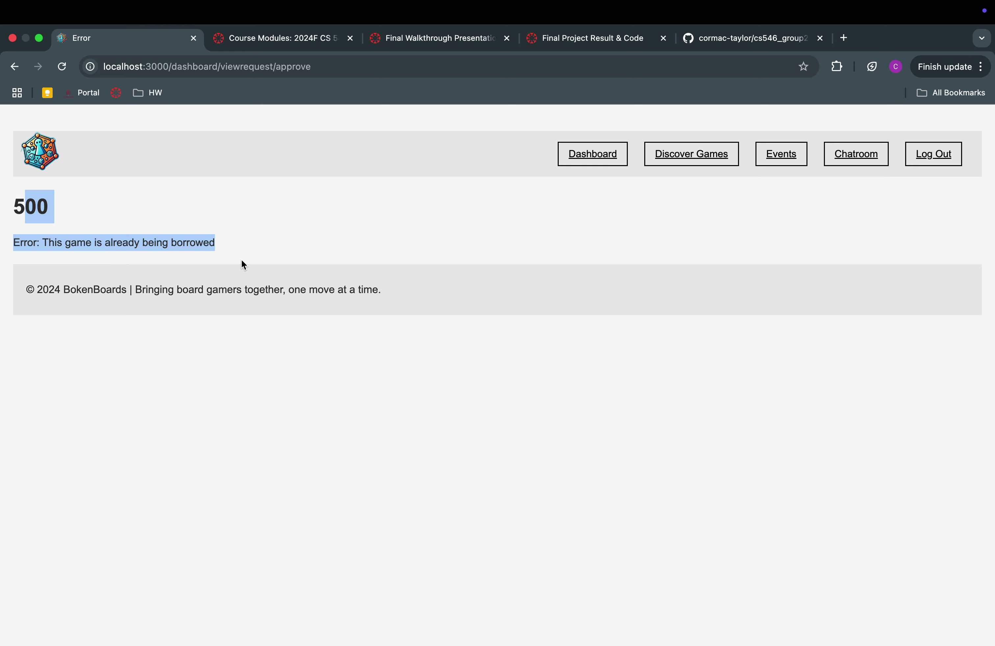
{"action": "double_click", "coordinate": [33, 205]}
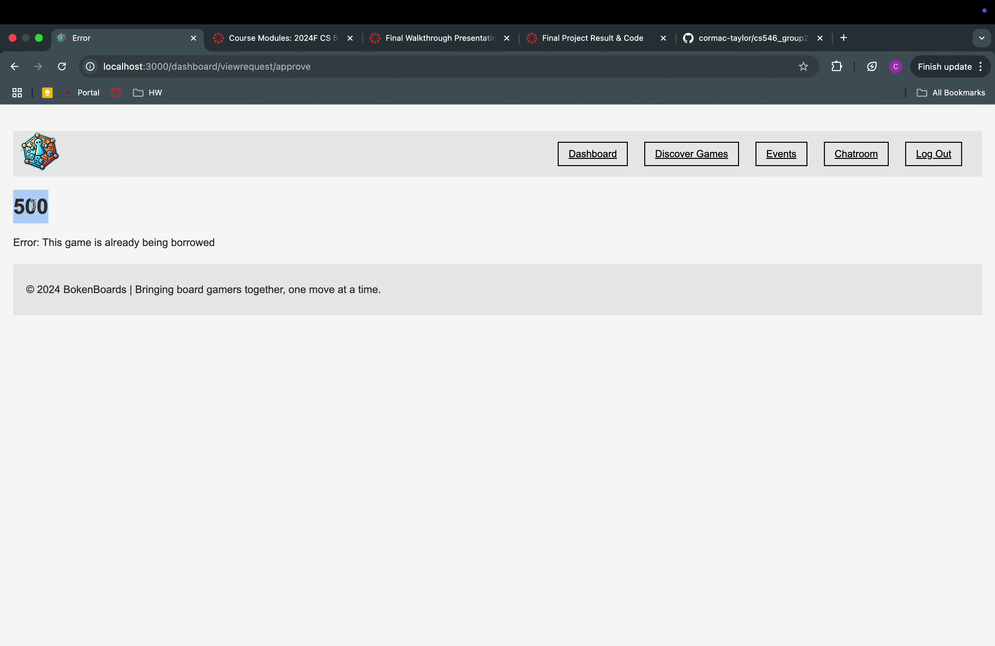
{"action": "double_click", "coordinate": [77, 239]}
{"action": "triple_click", "coordinate": [77, 240]}
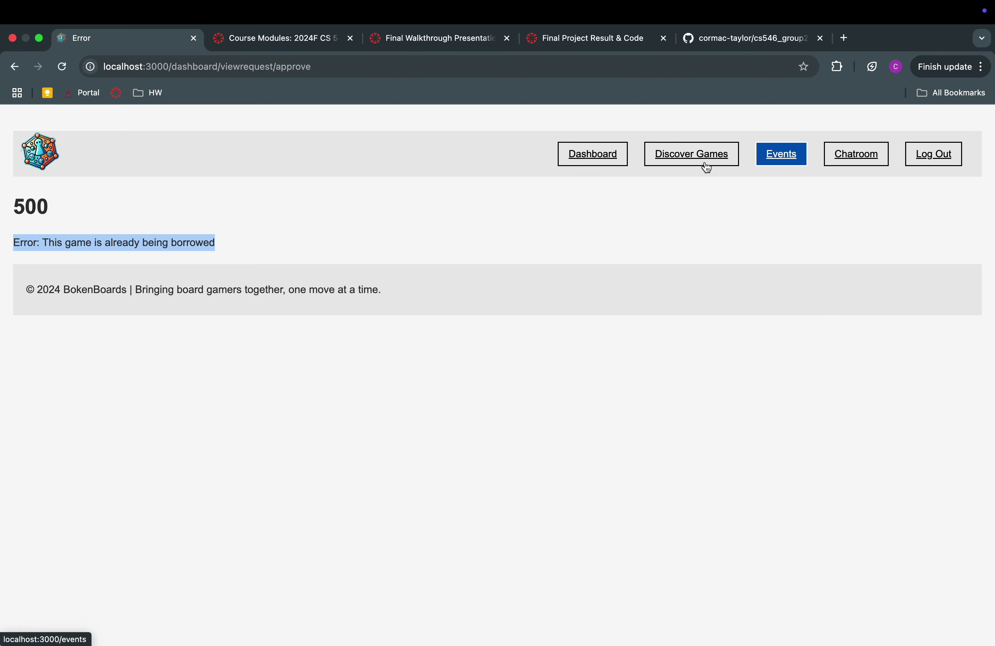
{"action": "left_click", "coordinate": [597, 168]}
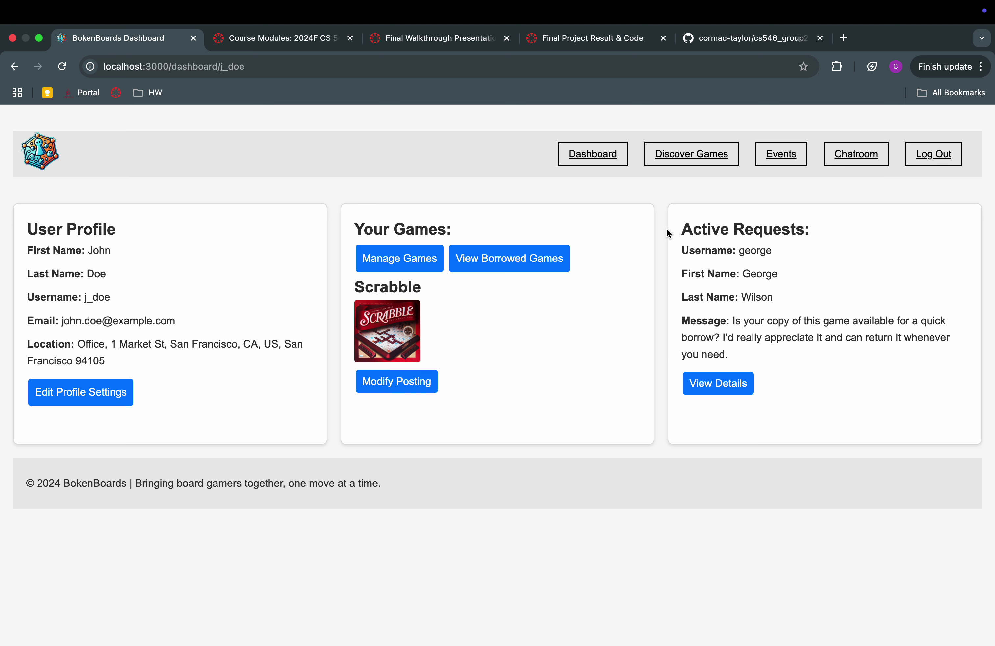
Deny the Scrabble borrow request, then browse the Discover games list
{"action": "left_click", "coordinate": [713, 388]}
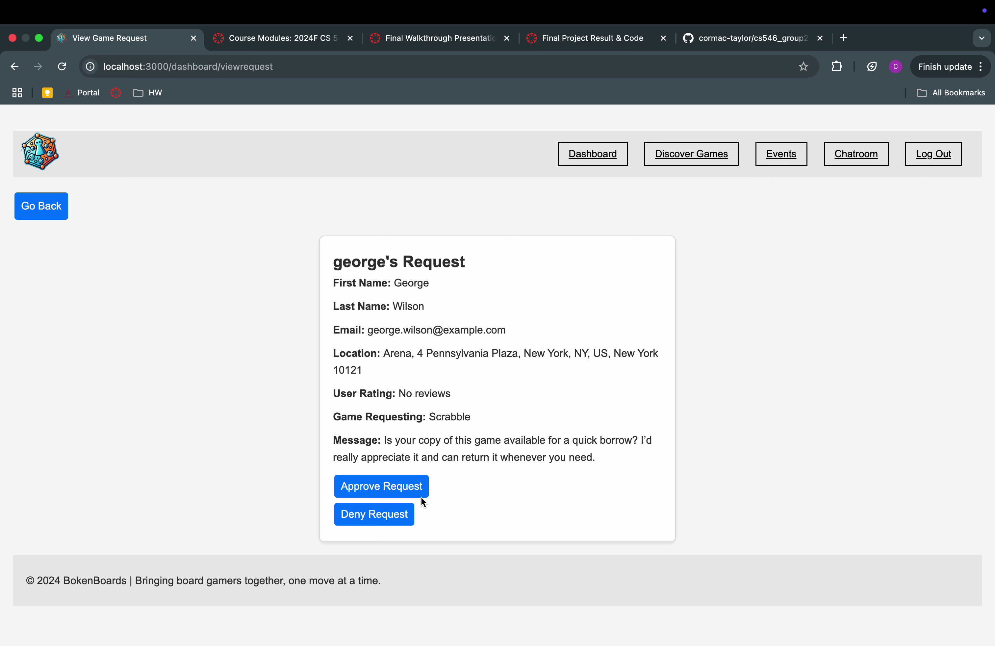
{"action": "left_click", "coordinate": [390, 520]}
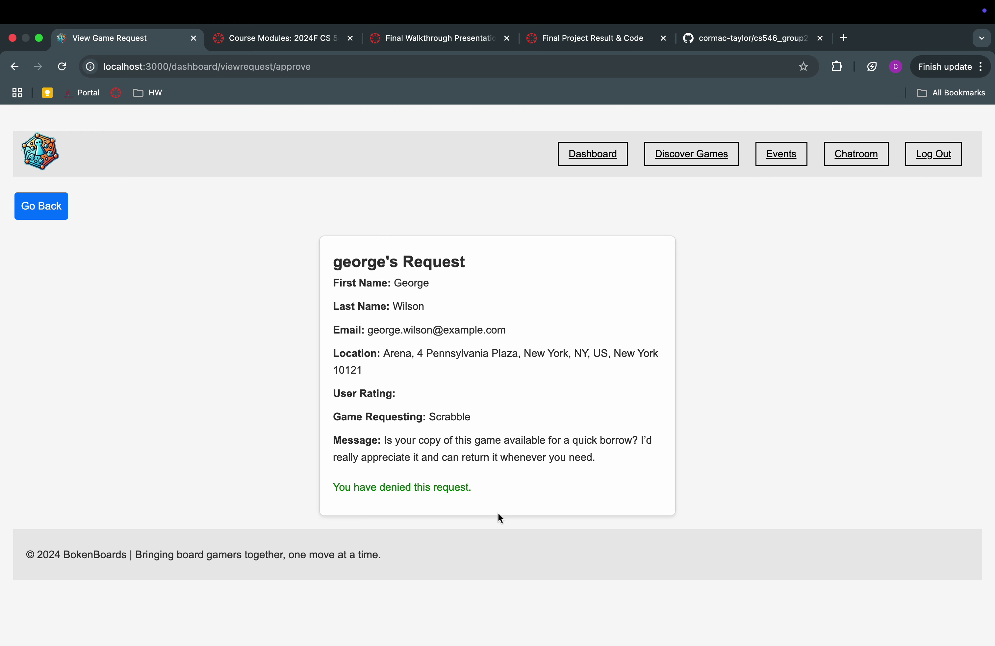
{"action": "left_click", "coordinate": [44, 206]}
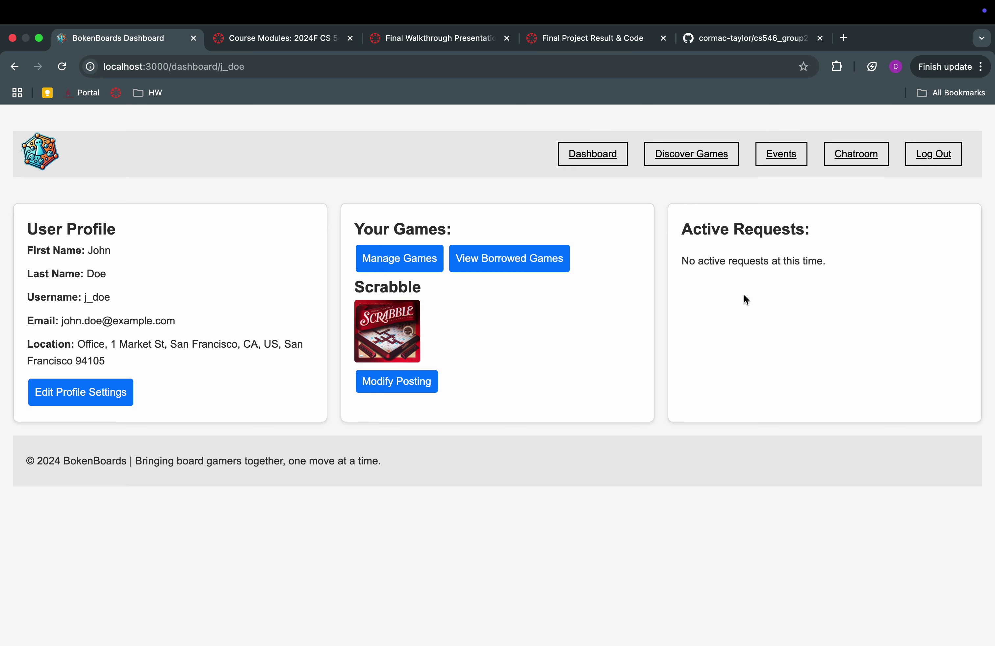
{"action": "left_click", "coordinate": [703, 152]}
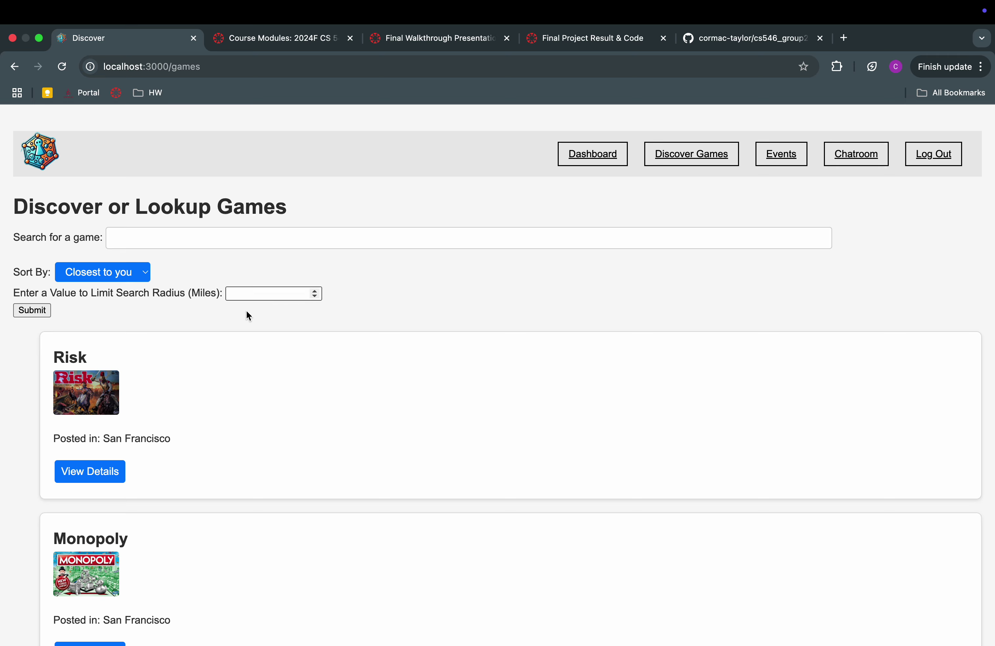
{"action": "scroll", "coordinate": [246, 310], "scroll_direction": "down", "scroll_amount": 2}
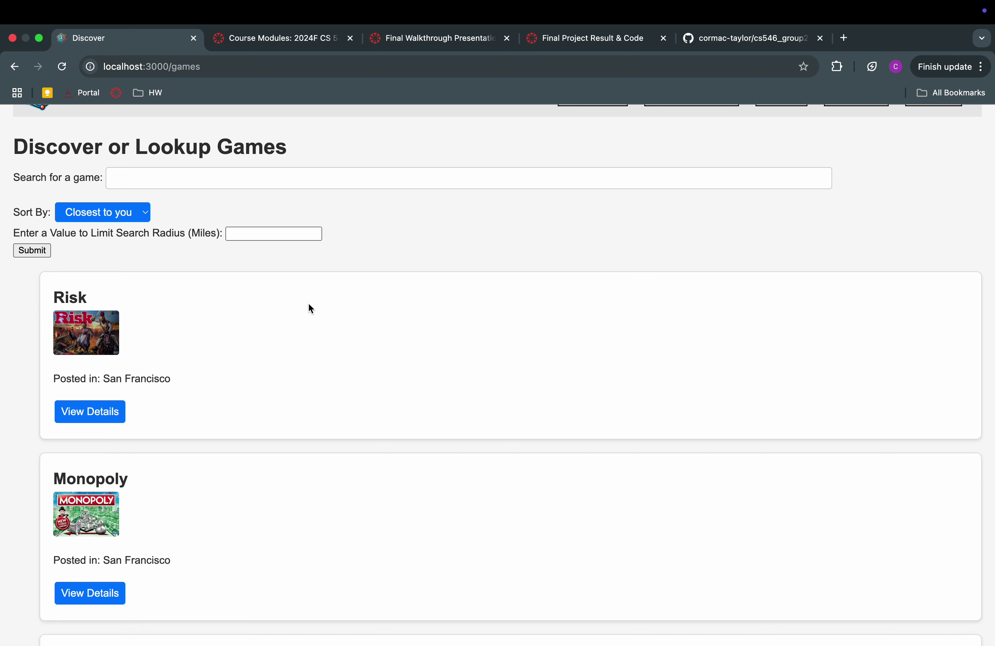
{"action": "scroll", "coordinate": [188, 382], "scroll_direction": "down", "scroll_amount": 5}
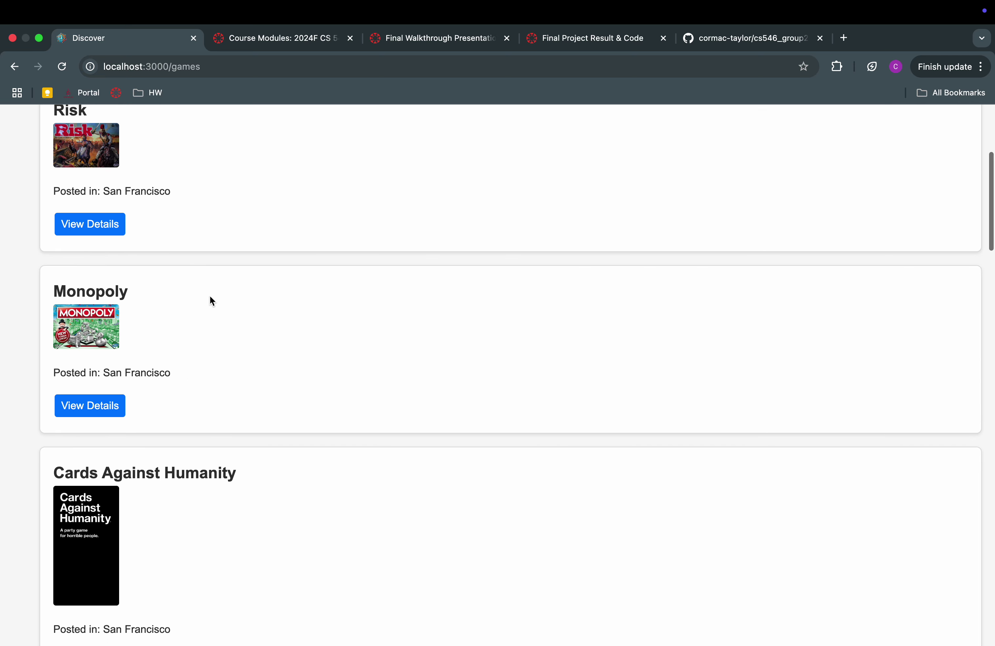
{"action": "scroll", "coordinate": [210, 295], "scroll_direction": "up", "scroll_amount": 8}
{"action": "scroll", "coordinate": [181, 416], "scroll_direction": "down", "scroll_amount": 1}
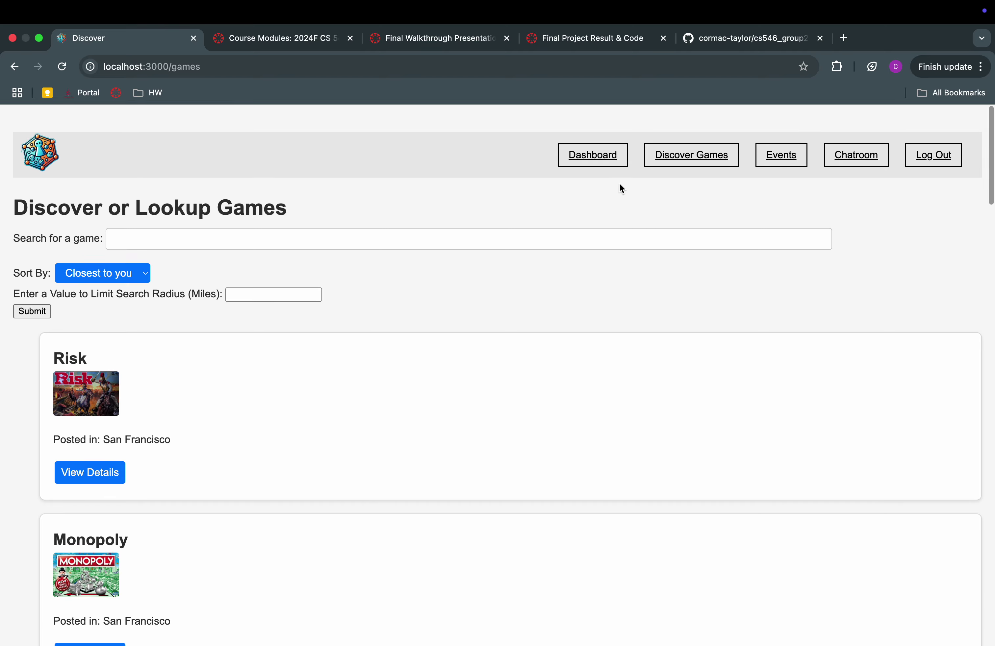
{"action": "left_click", "coordinate": [591, 154]}
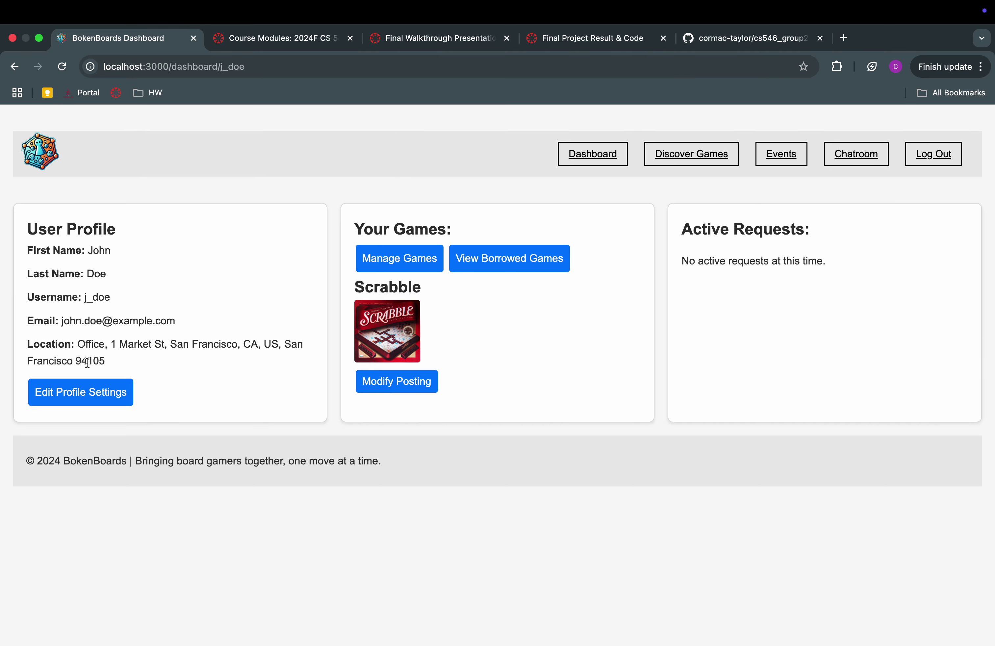
Set the profile Location to hoboken,nj, then browse the nearby games list
{"action": "left_click", "coordinate": [99, 386]}
{"action": "left_click", "coordinate": [216, 264]}
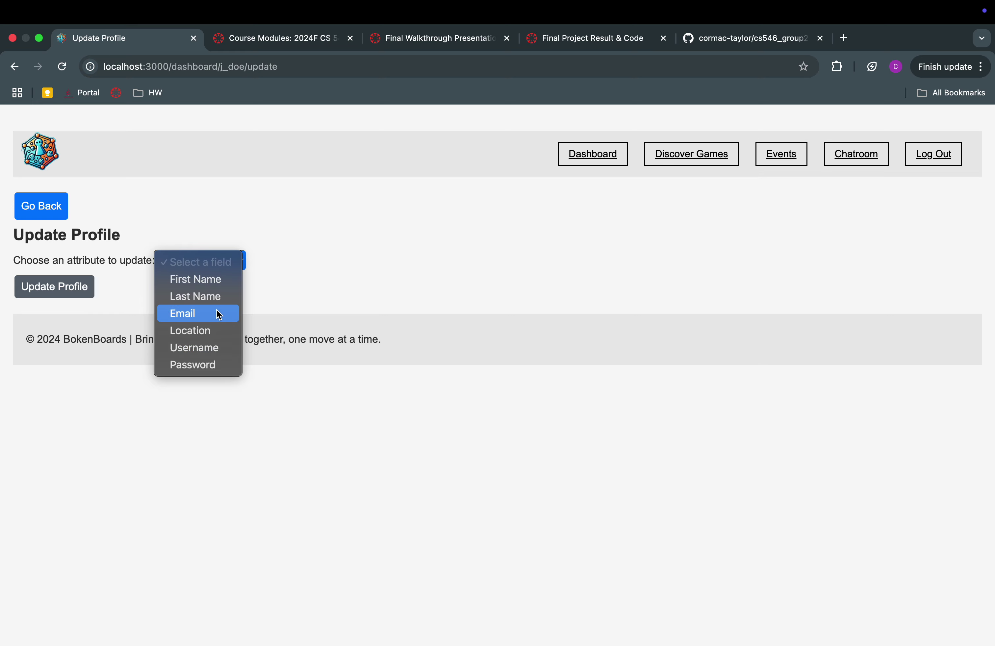
{"action": "left_click", "coordinate": [207, 331]}
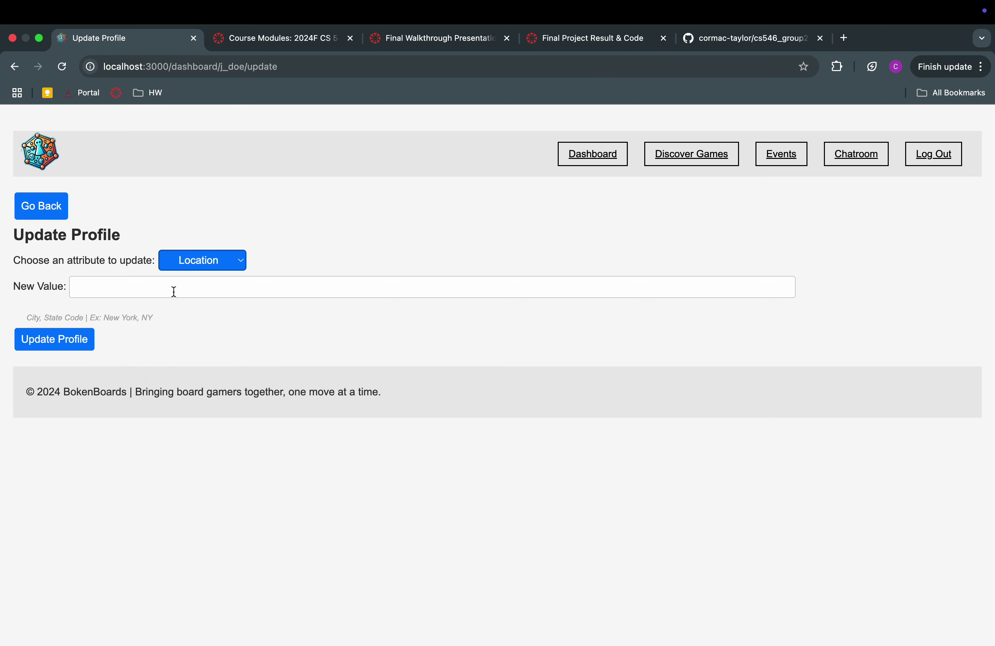
{"action": "left_click", "coordinate": [173, 291]}
{"action": "left_click", "coordinate": [188, 319]}
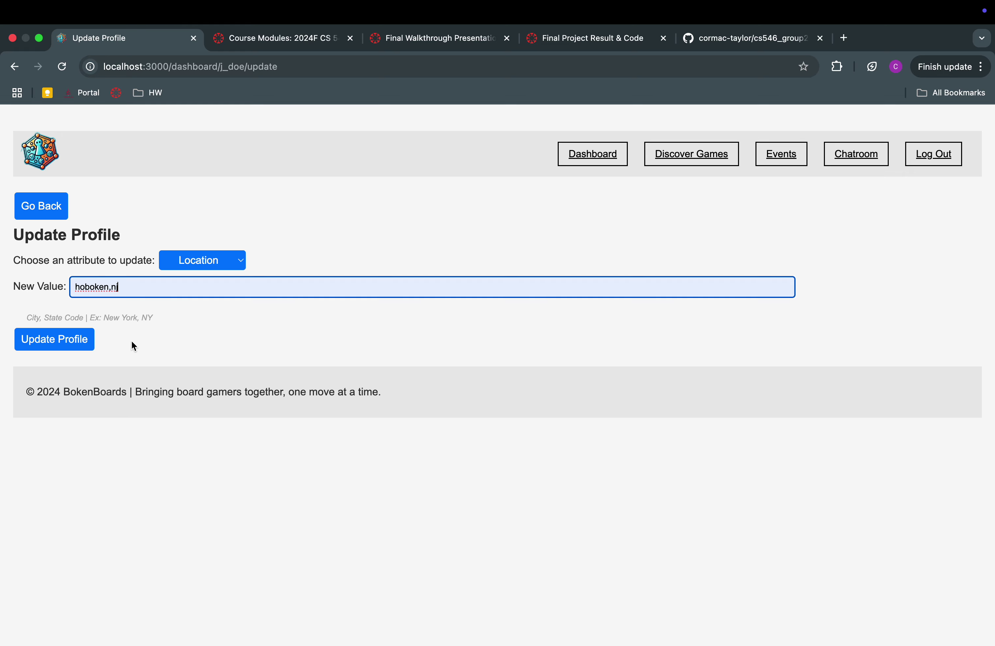
{"action": "left_click", "coordinate": [85, 338]}
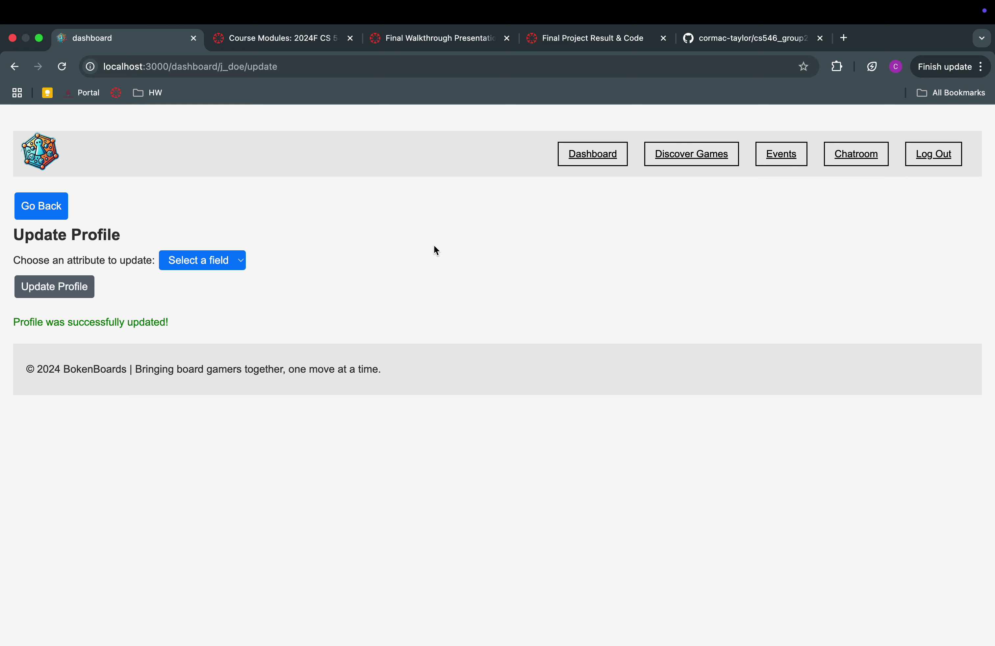
{"action": "left_click", "coordinate": [23, 216]}
{"action": "left_click", "coordinate": [668, 144]}
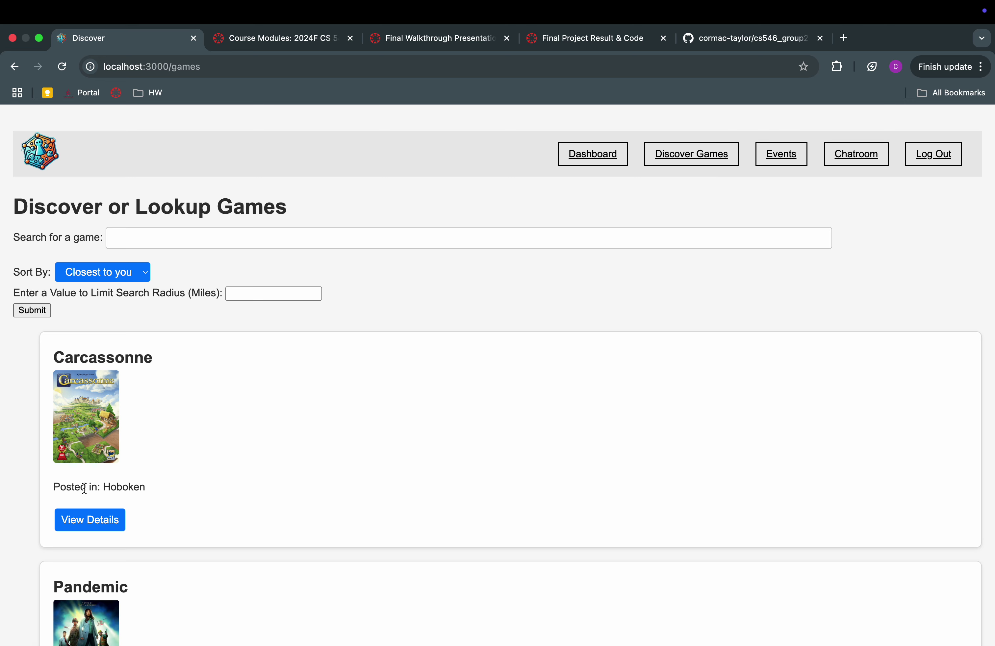
Scroll through the Discover results, noting Carcassonne posted in Hoboken
{"action": "left_click_drag", "start_coordinate": [61, 488], "coordinate": [122, 487]}
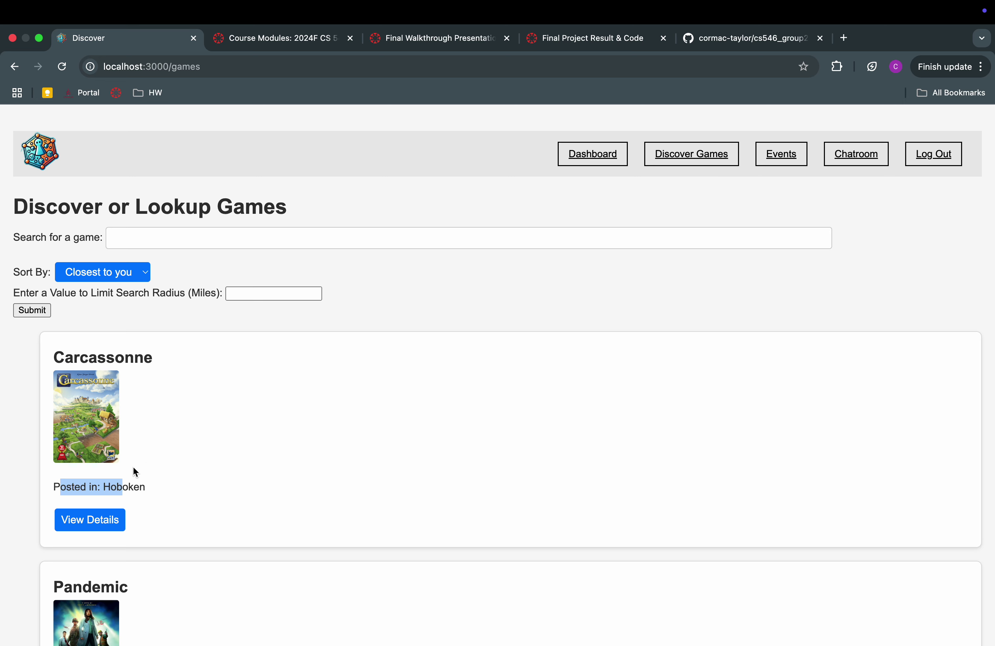
{"action": "scroll", "coordinate": [147, 470], "scroll_direction": "down", "scroll_amount": 2}
{"action": "scroll", "coordinate": [165, 470], "scroll_direction": "down", "scroll_amount": 10}
{"action": "scroll", "coordinate": [165, 470], "scroll_direction": "up", "scroll_amount": 10}
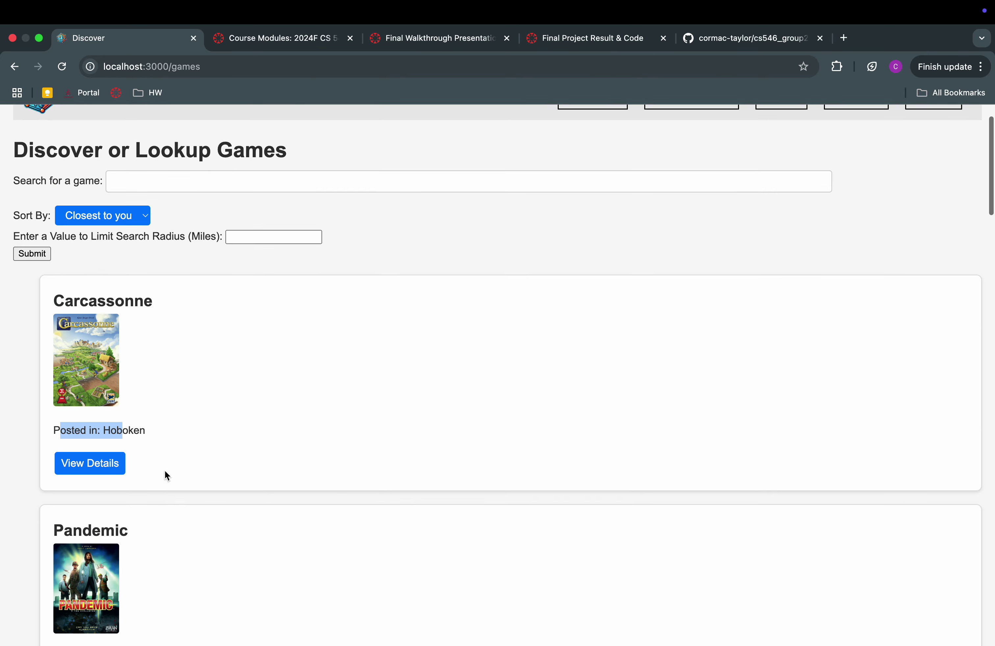
{"action": "scroll", "coordinate": [164, 471], "scroll_direction": "down", "scroll_amount": 2}
{"action": "scroll", "coordinate": [165, 472], "scroll_direction": "down", "scroll_amount": 20}
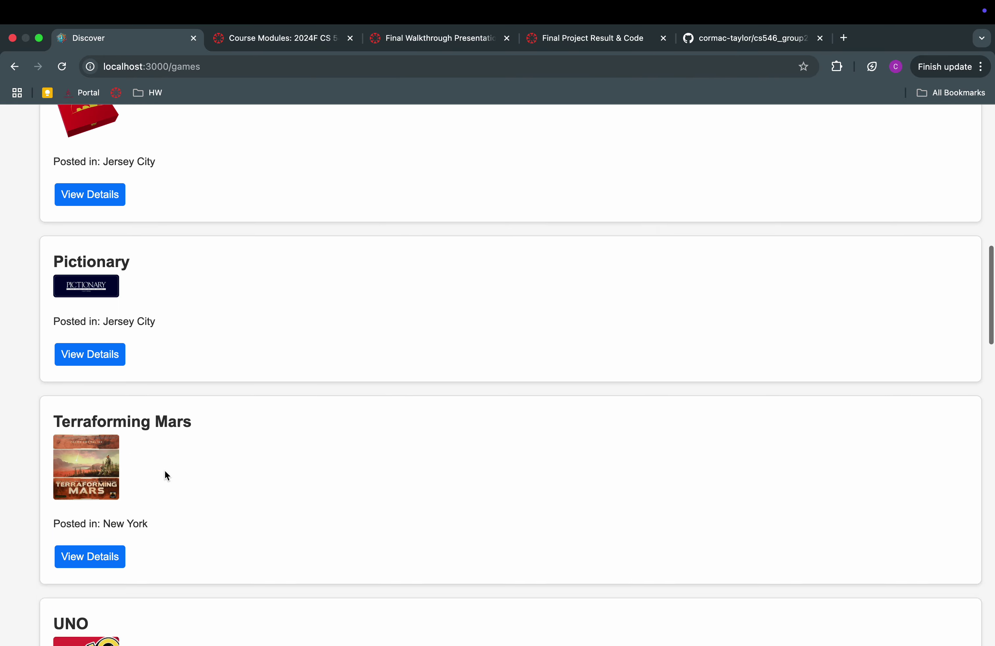
{"action": "scroll", "coordinate": [165, 471], "scroll_direction": "down", "scroll_amount": 20}
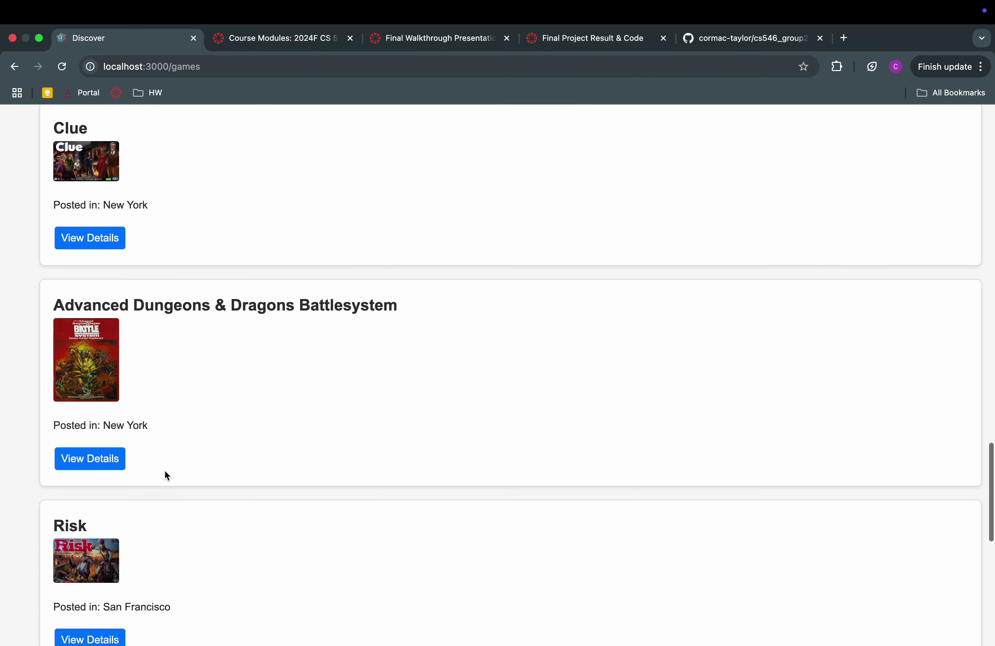
{"action": "scroll", "coordinate": [165, 470], "scroll_direction": "down", "scroll_amount": 5}
{"action": "left_click_drag", "start_coordinate": [104, 356], "coordinate": [194, 355]}
{"action": "scroll", "coordinate": [194, 353], "scroll_direction": "up", "scroll_amount": 20}
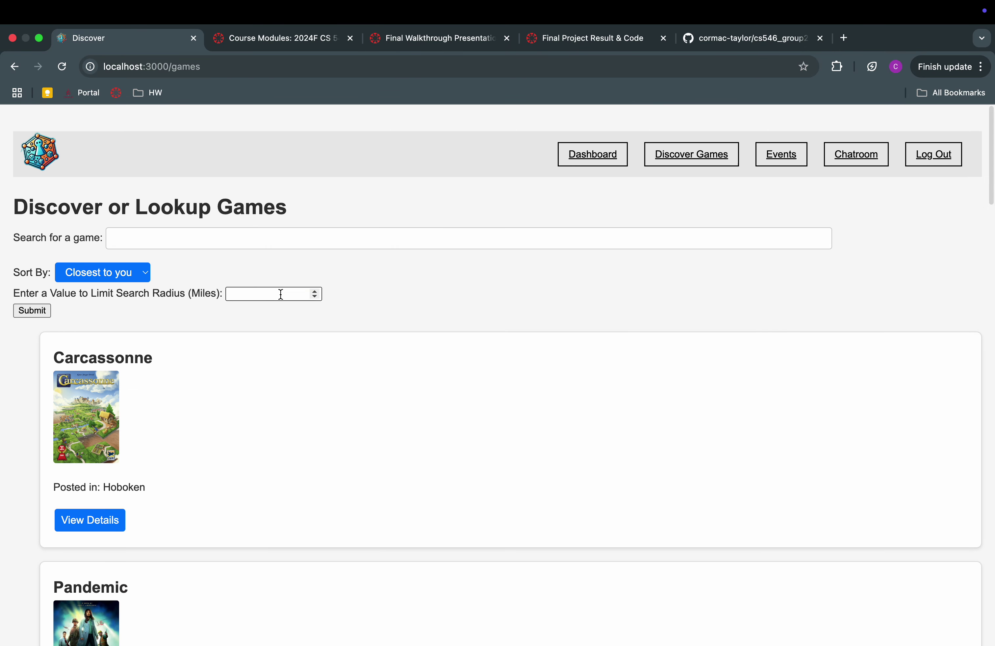
Limit the search radius to 2 miles and review the filtered results
{"action": "left_click", "coordinate": [280, 293]}
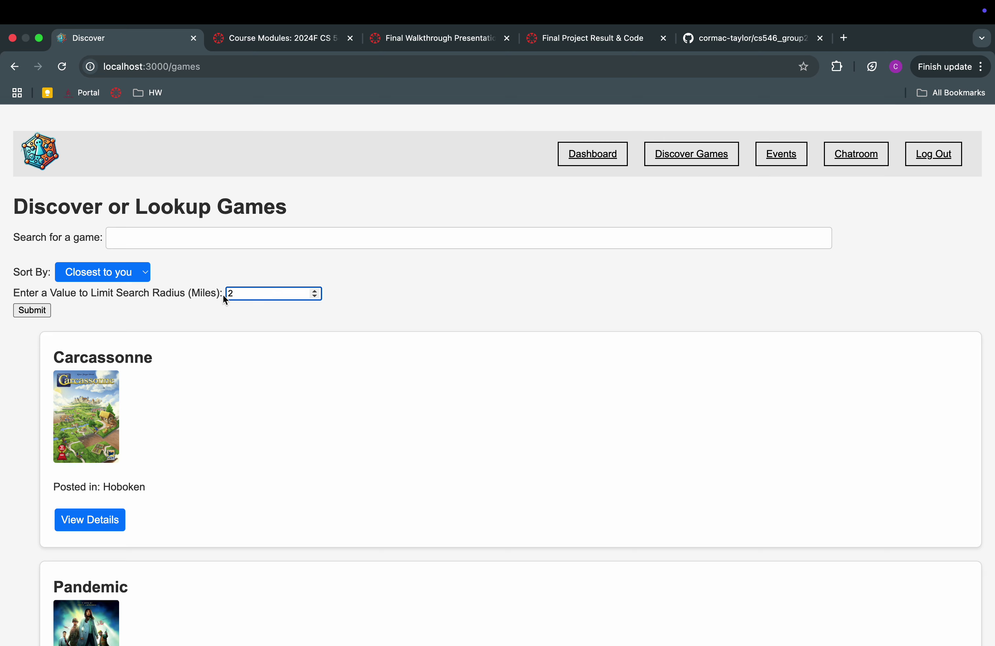
{"action": "left_click", "coordinate": [41, 310]}
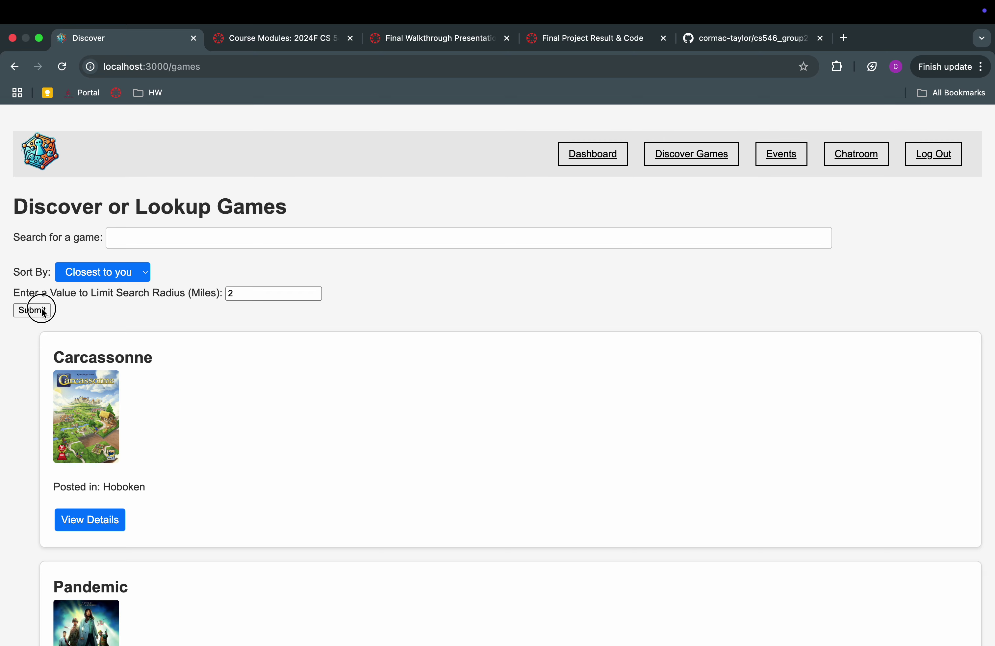
{"action": "scroll", "coordinate": [268, 369], "scroll_direction": "down", "scroll_amount": 10}
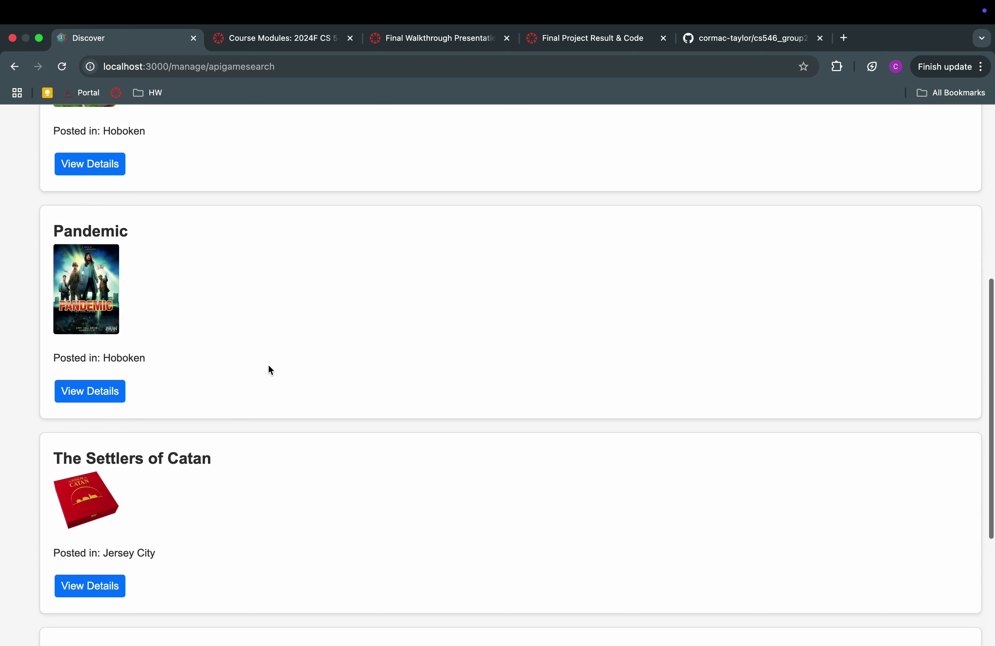
{"action": "scroll", "coordinate": [268, 367], "scroll_direction": "up", "scroll_amount": 10}
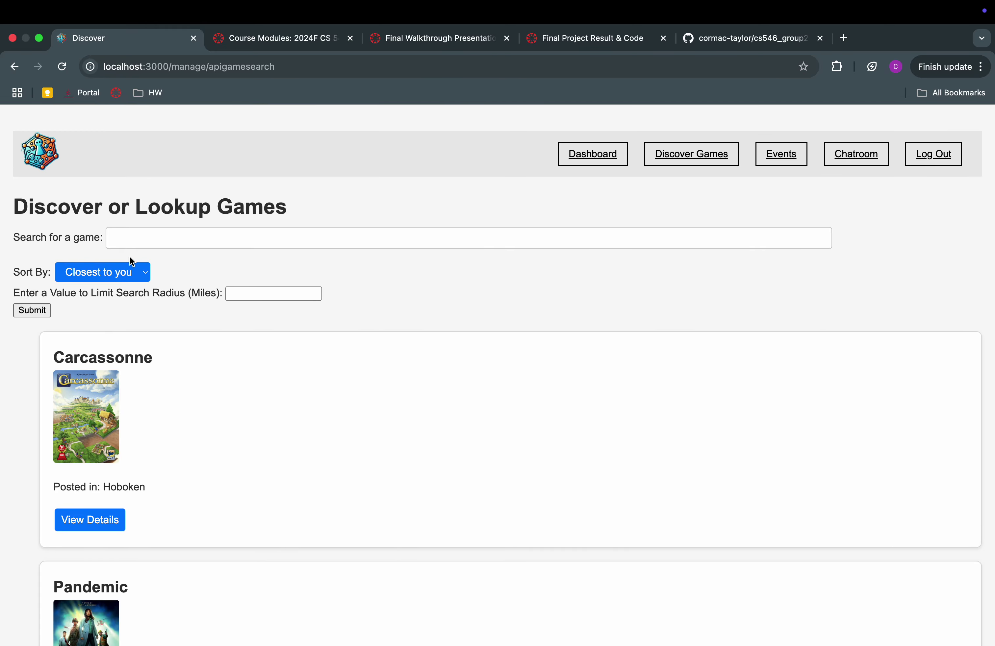
Sort the game search by Highest Rating and browse the results
{"action": "left_click", "coordinate": [131, 272]}
{"action": "left_click", "coordinate": [133, 288]}
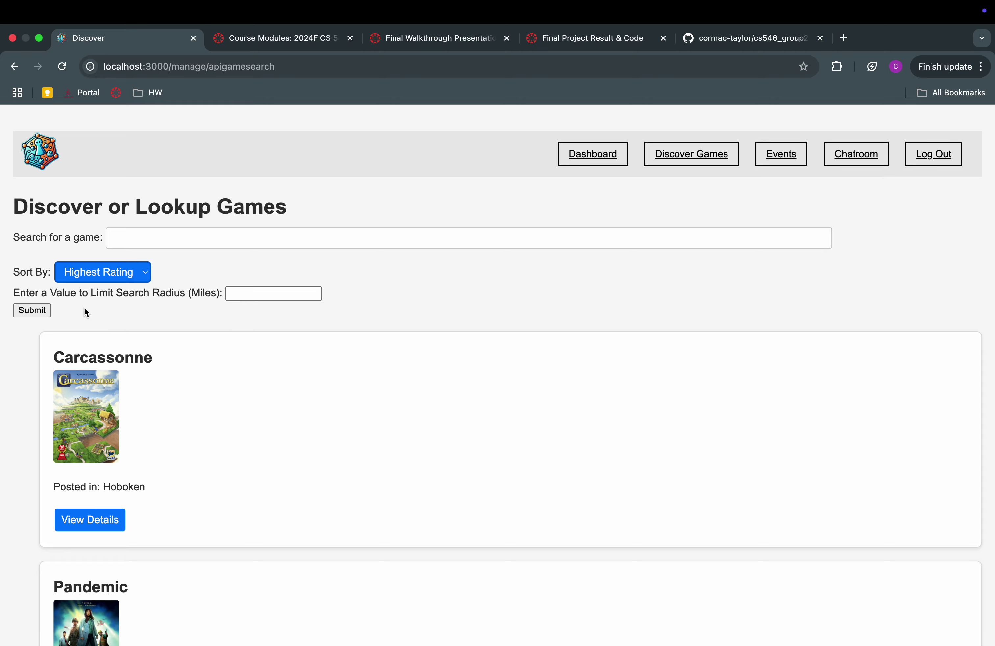
{"action": "left_click", "coordinate": [42, 311]}
{"action": "scroll", "coordinate": [408, 381], "scroll_direction": "down", "scroll_amount": 3}
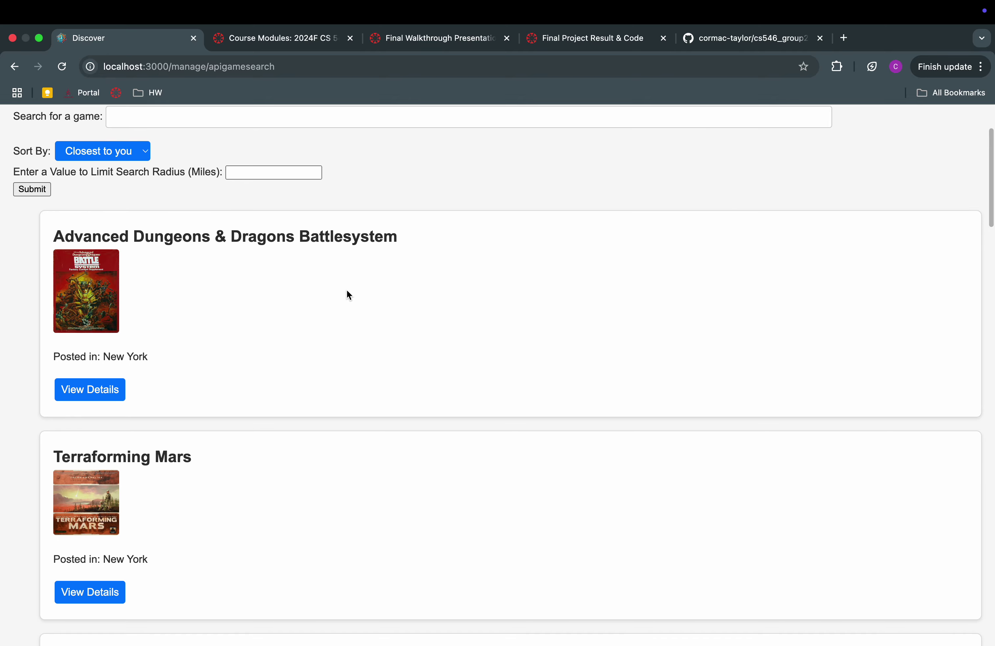
{"action": "scroll", "coordinate": [346, 290], "scroll_direction": "down", "scroll_amount": 10}
{"action": "scroll", "coordinate": [347, 289], "scroll_direction": "down", "scroll_amount": 5}
{"action": "scroll", "coordinate": [346, 289], "scroll_direction": "up", "scroll_amount": 15}
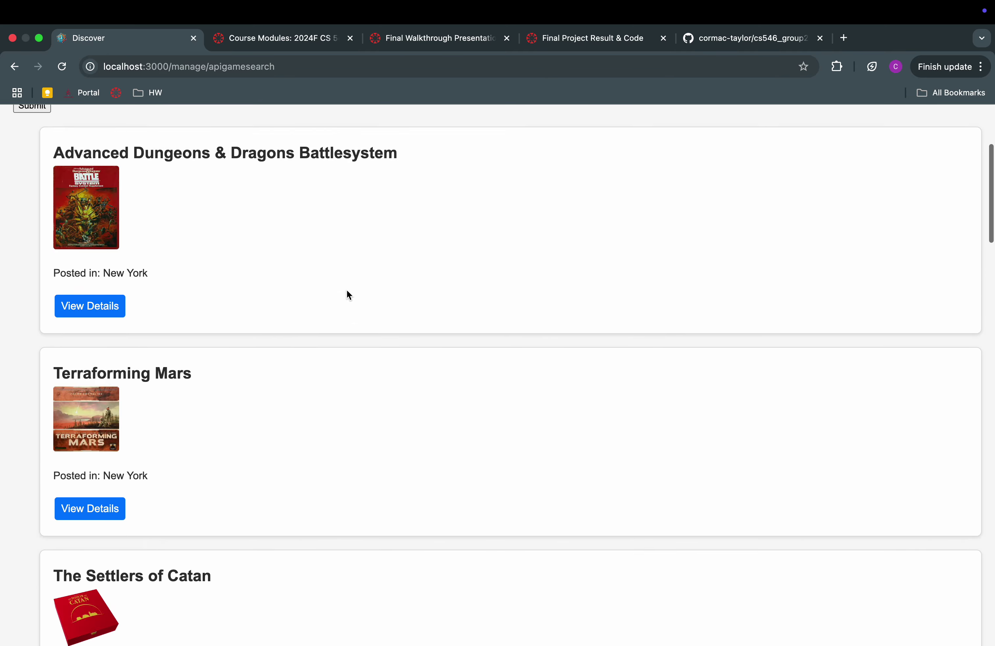
Check the Advanced Dungeons & Dragons Battlesystem details, then return to the search page
{"action": "left_click", "coordinate": [114, 515]}
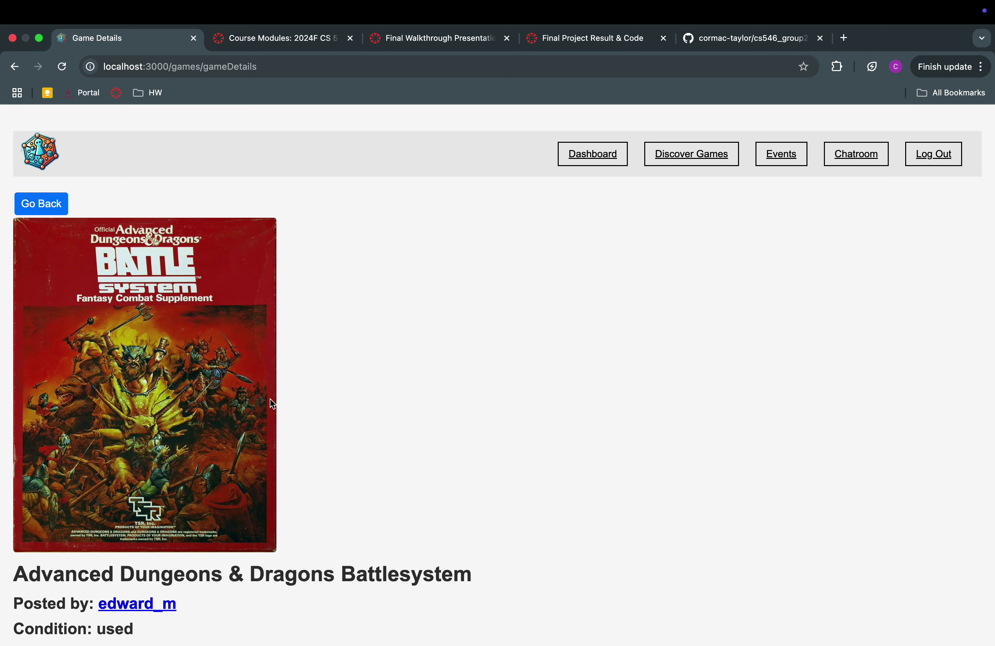
{"action": "scroll", "coordinate": [204, 585], "scroll_direction": "down", "scroll_amount": 5}
{"action": "left_click_drag", "start_coordinate": [73, 451], "coordinate": [87, 451]}
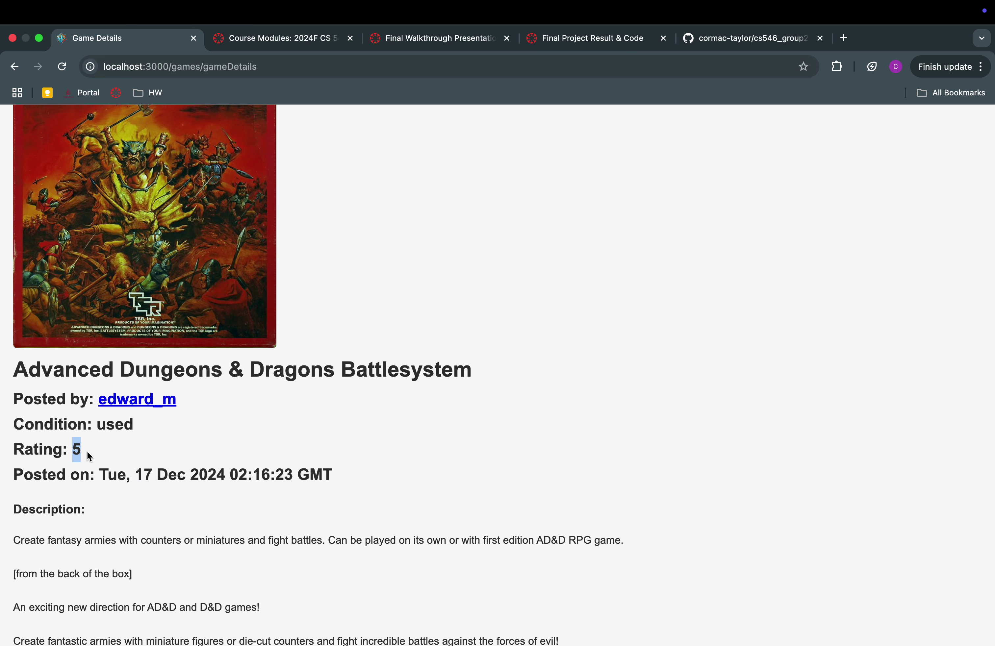
{"action": "scroll", "coordinate": [125, 439], "scroll_direction": "up", "scroll_amount": 6}
{"action": "left_click", "coordinate": [33, 203]}
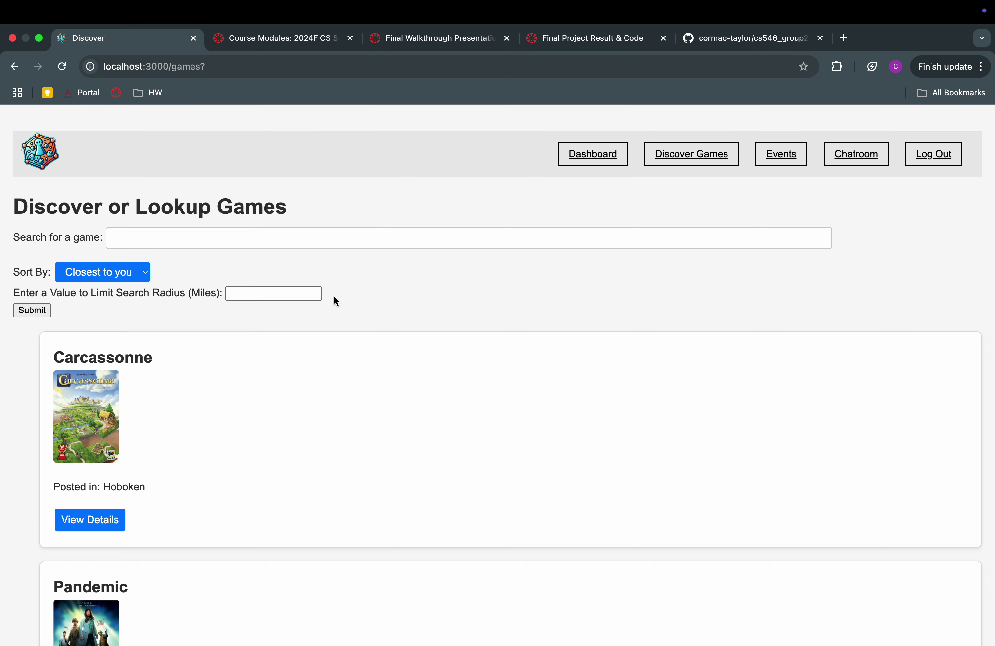
Search within a 3-mile radius and open the Carcassonne game details
{"action": "left_click", "coordinate": [280, 294]}
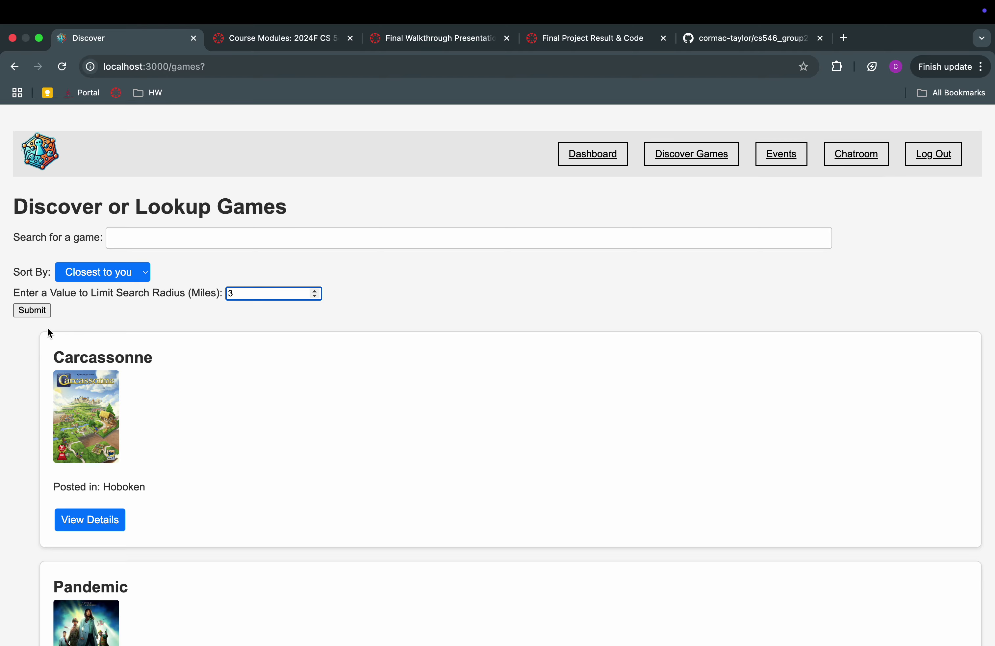
{"action": "left_click", "coordinate": [32, 309]}
{"action": "scroll", "coordinate": [419, 318], "scroll_direction": "down", "scroll_amount": 10}
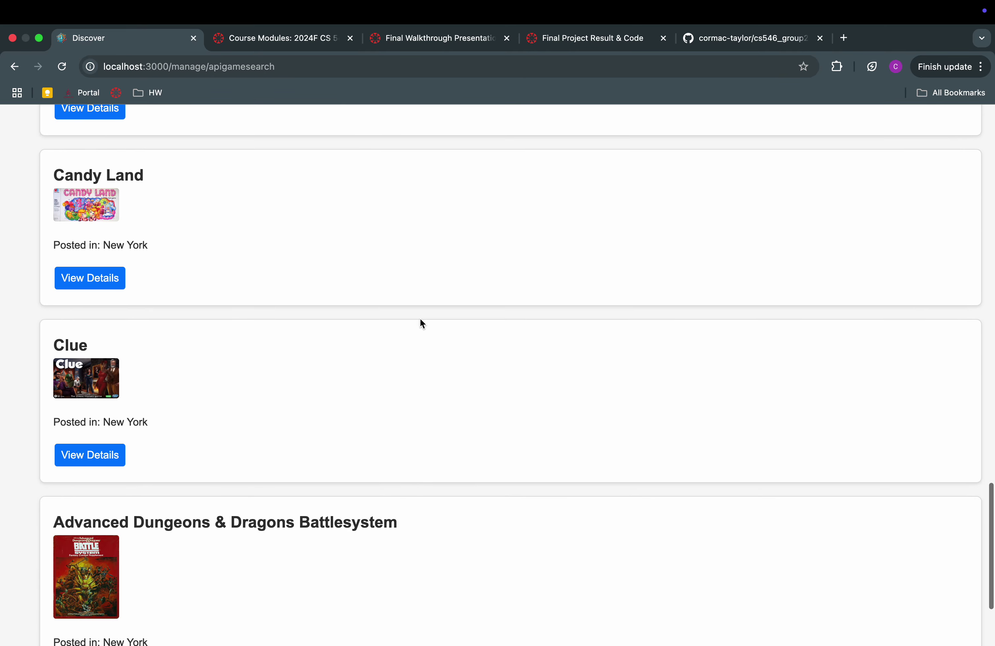
{"action": "scroll", "coordinate": [420, 318], "scroll_direction": "down", "scroll_amount": 3}
{"action": "scroll", "coordinate": [419, 318], "scroll_direction": "up", "scroll_amount": 15}
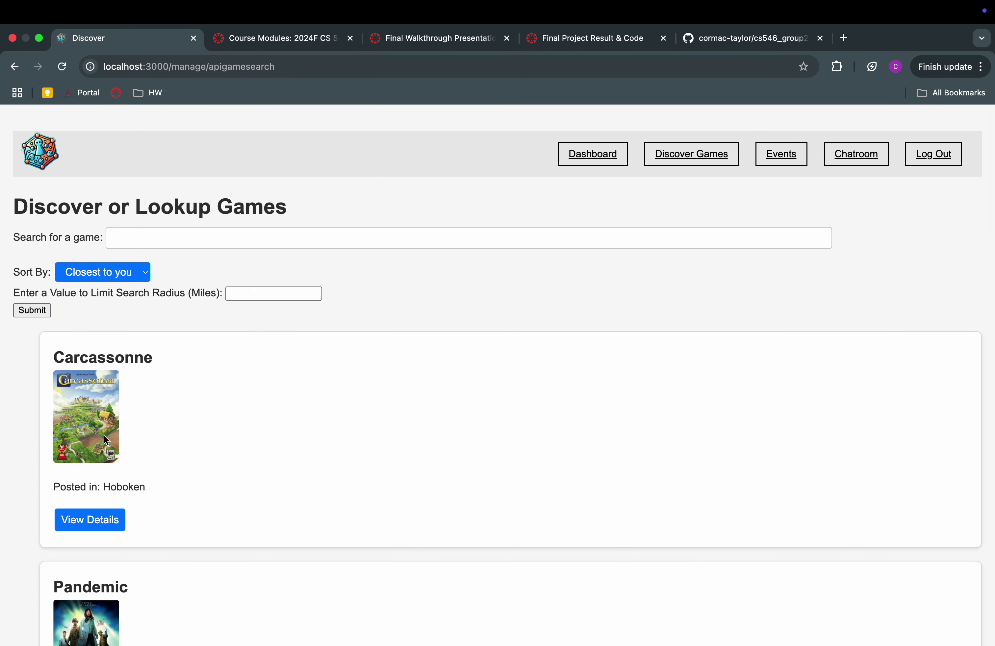
{"action": "double_click", "coordinate": [77, 356]}
{"action": "left_click", "coordinate": [85, 519]}
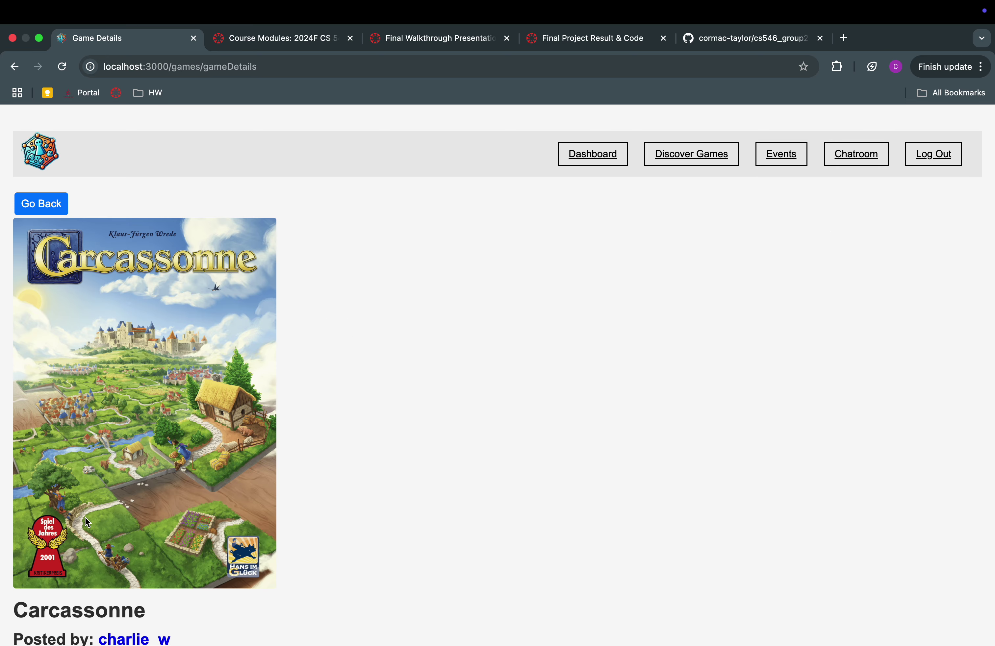
{"action": "scroll", "coordinate": [417, 467], "scroll_direction": "down", "scroll_amount": 3}
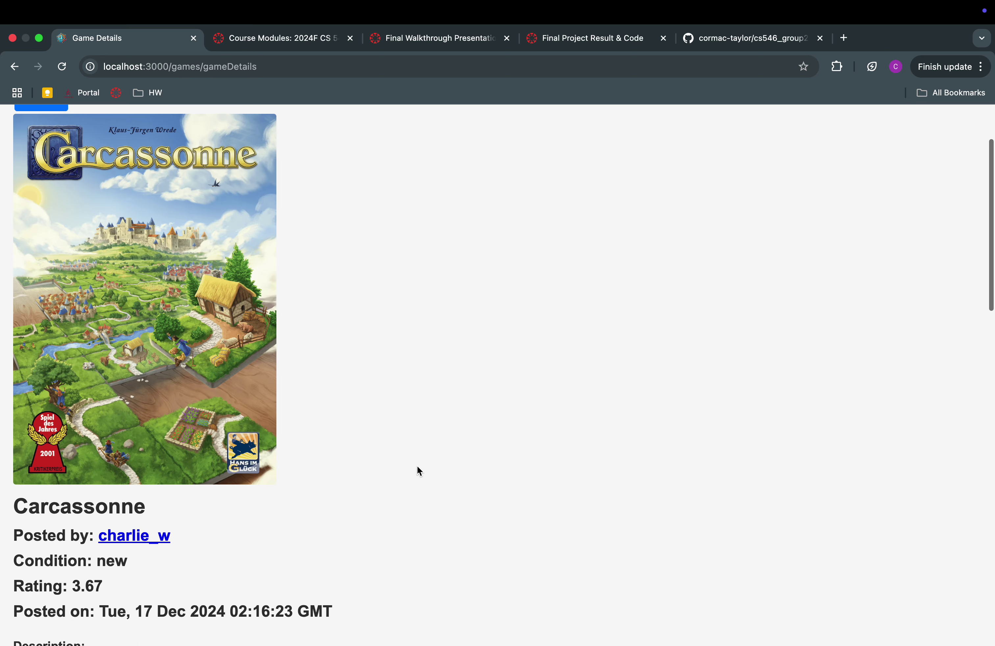
{"action": "scroll", "coordinate": [417, 467], "scroll_direction": "up", "scroll_amount": 1}
{"action": "scroll", "coordinate": [417, 467], "scroll_direction": "down", "scroll_amount": 2}
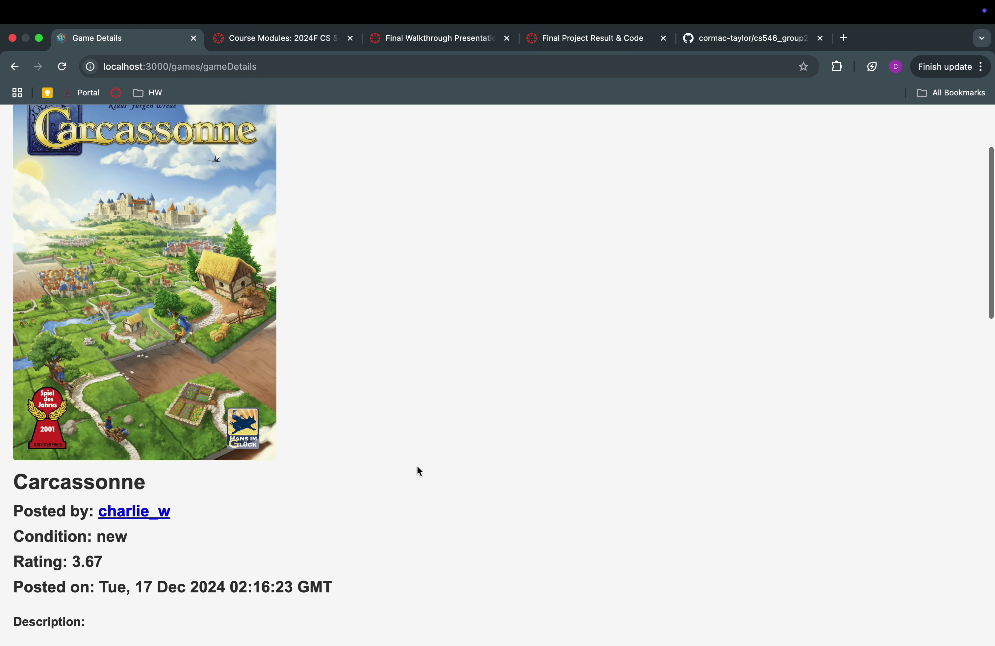
{"action": "scroll", "coordinate": [417, 466], "scroll_direction": "down", "scroll_amount": 3}
{"action": "scroll", "coordinate": [416, 466], "scroll_direction": "up", "scroll_amount": 2}
{"action": "scroll", "coordinate": [417, 466], "scroll_direction": "down", "scroll_amount": 5}
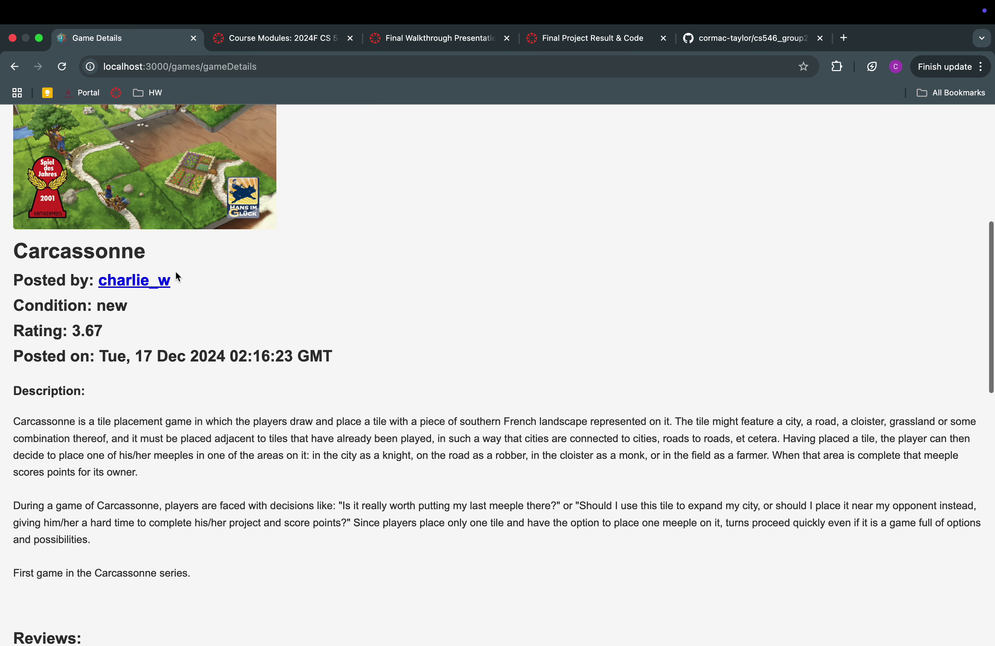
{"action": "left_click_drag", "start_coordinate": [66, 280], "coordinate": [166, 280]}
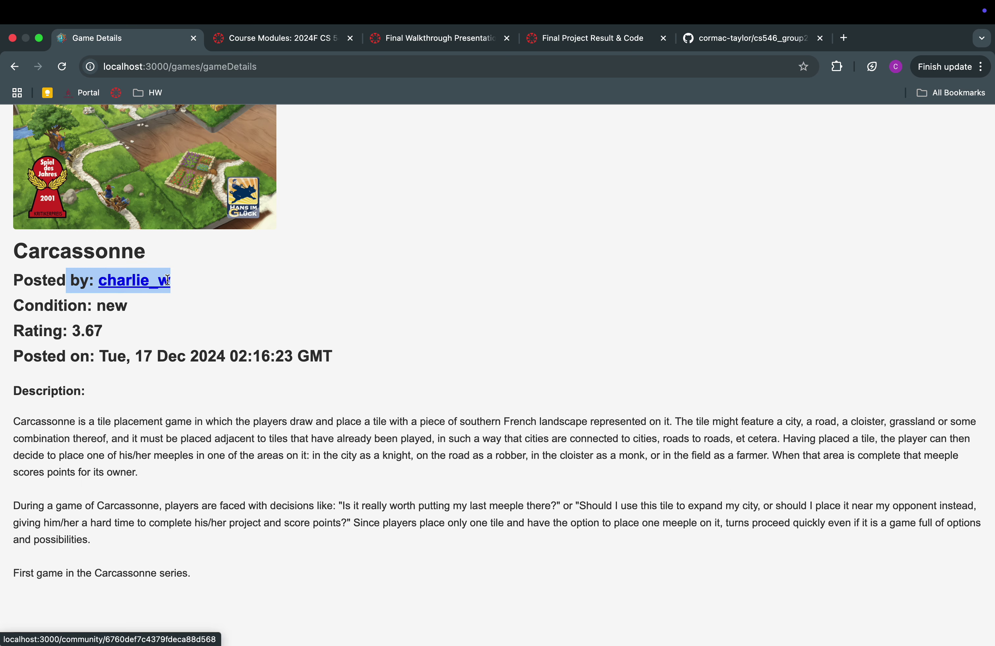
{"action": "left_click", "coordinate": [32, 305]}
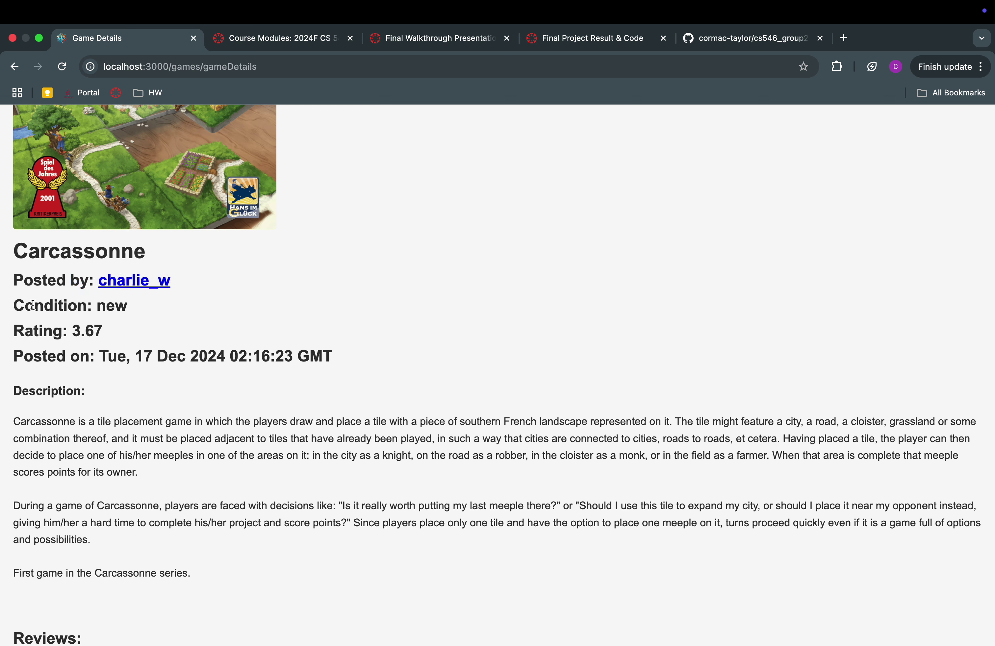
{"action": "triple_click", "coordinate": [32, 305]}
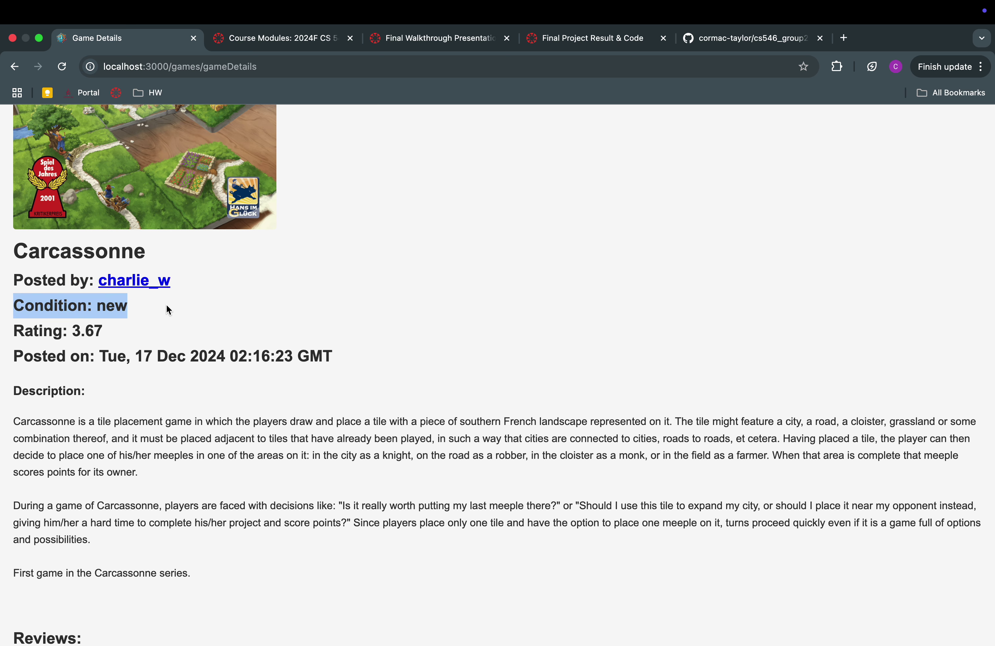
{"action": "scroll", "coordinate": [166, 304], "scroll_direction": "down", "scroll_amount": 3}
{"action": "left_click_drag", "start_coordinate": [73, 268], "coordinate": [174, 448]}
{"action": "scroll", "coordinate": [189, 293], "scroll_direction": "down", "scroll_amount": 2}
{"action": "left_click", "coordinate": [181, 282]}
{"action": "scroll", "coordinate": [174, 449], "scroll_direction": "down", "scroll_amount": 4}
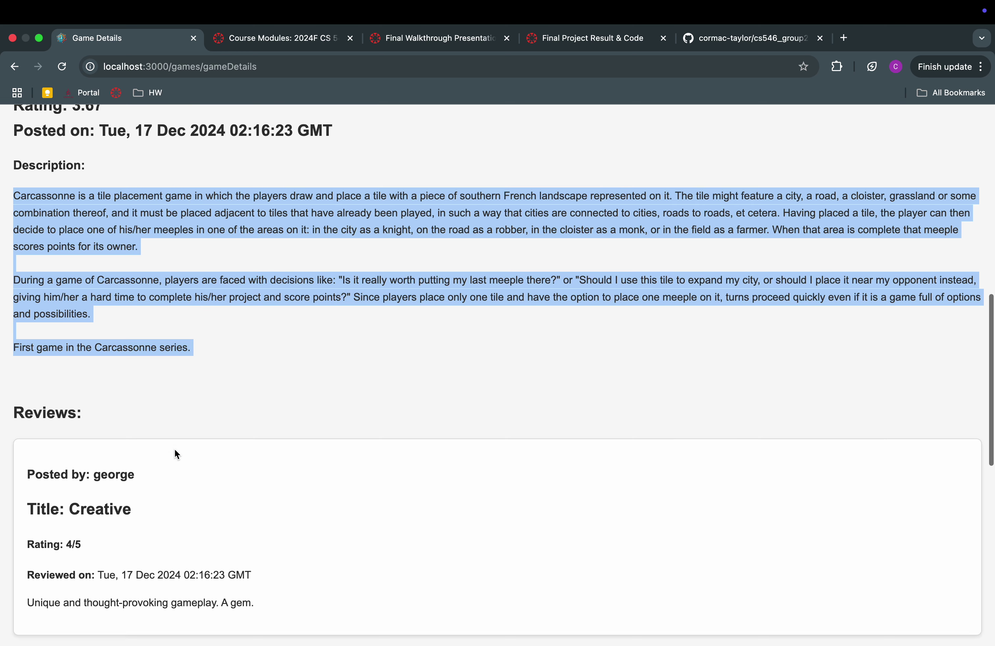
{"action": "scroll", "coordinate": [174, 448], "scroll_direction": "up", "scroll_amount": 15}
{"action": "scroll", "coordinate": [173, 448], "scroll_direction": "down", "scroll_amount": 18}
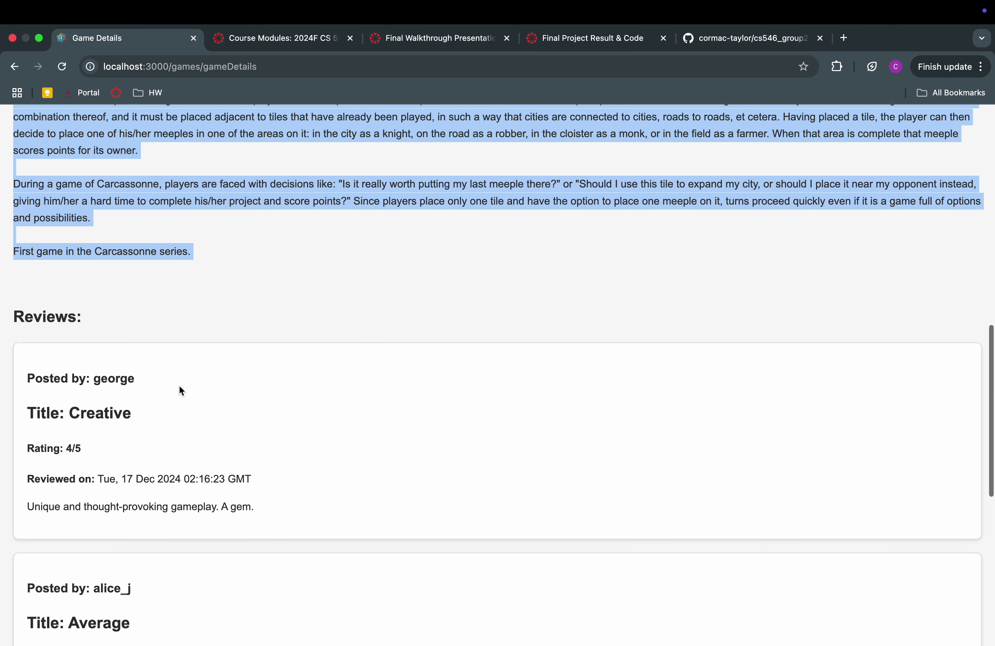
{"action": "scroll", "coordinate": [181, 384], "scroll_direction": "down", "scroll_amount": 7}
{"action": "scroll", "coordinate": [183, 375], "scroll_direction": "up", "scroll_amount": 10}
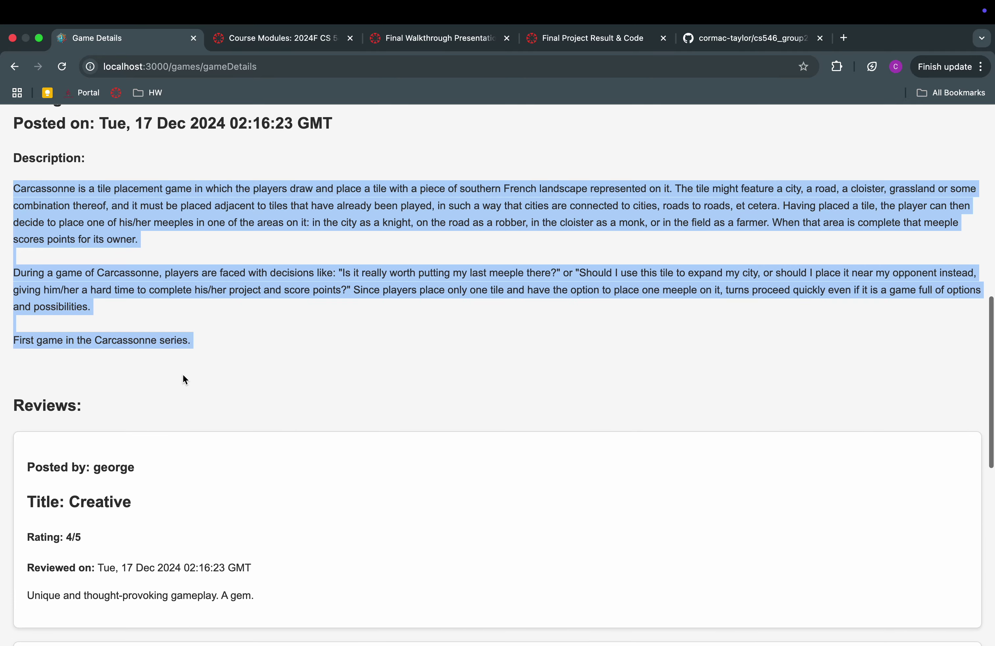
{"action": "scroll", "coordinate": [183, 379], "scroll_direction": "down", "scroll_amount": 12}
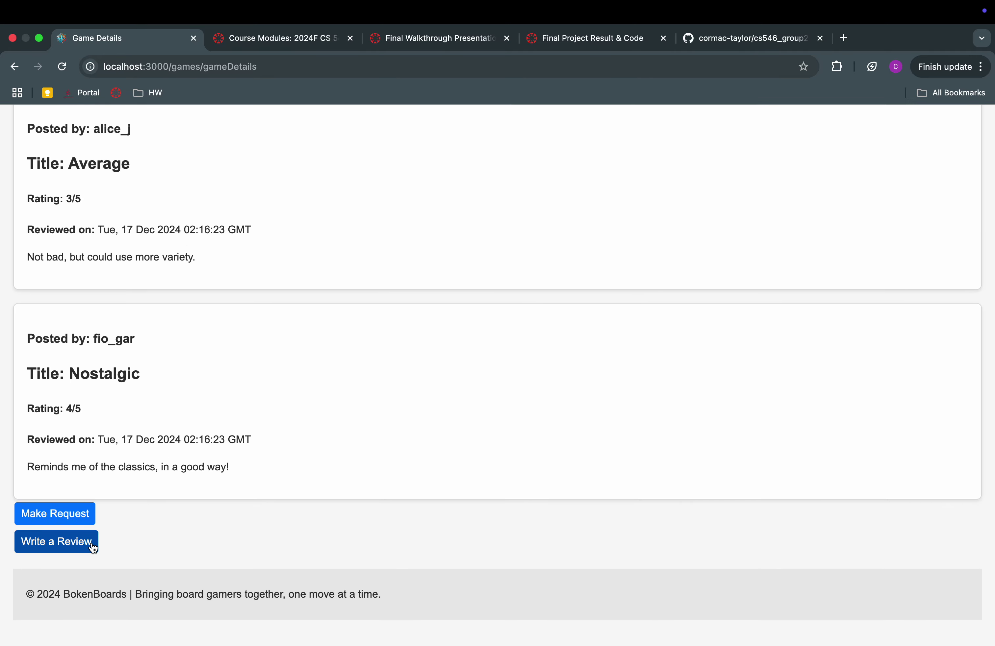
Submit a 5-rated Carcassonne review titled 'Awesome! So good!' with filler review text
{"action": "left_click", "coordinate": [93, 547]}
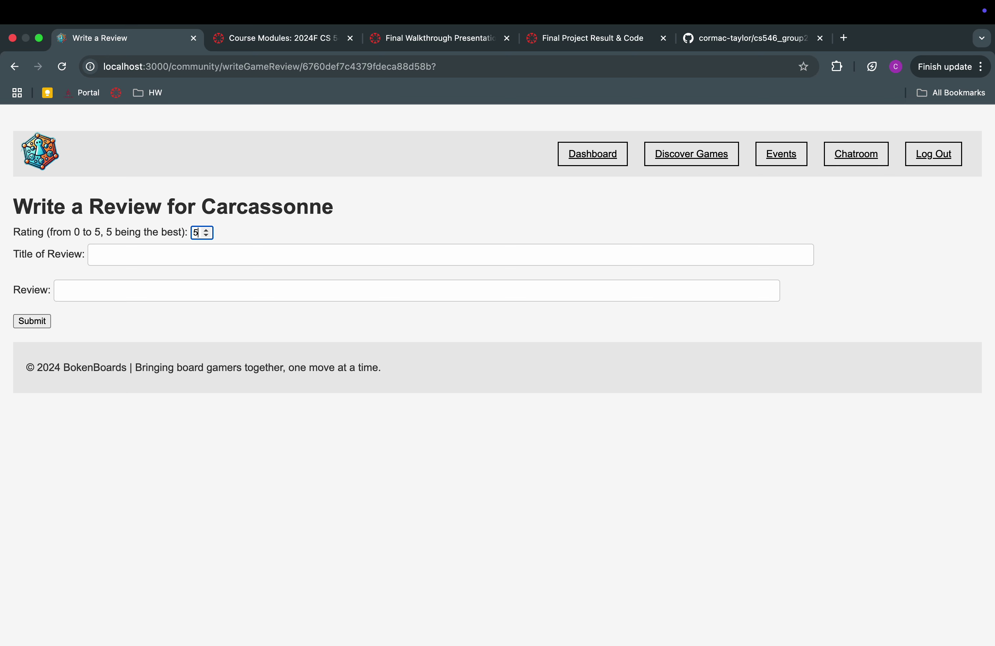
{"action": "left_click", "coordinate": [255, 252]}
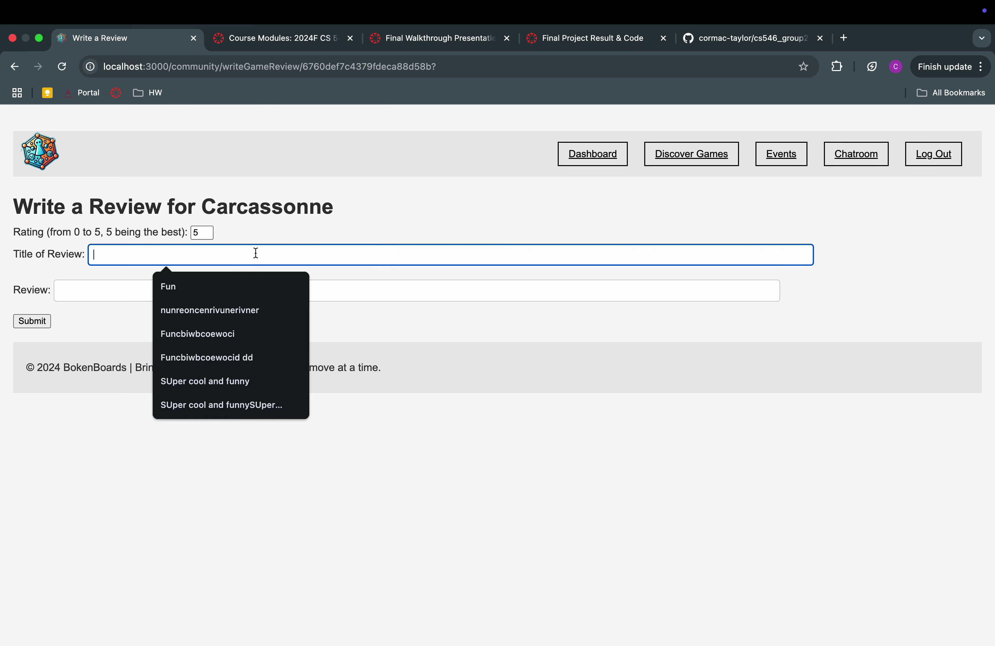
{"action": "type", "text": "Awesome! So good!"}
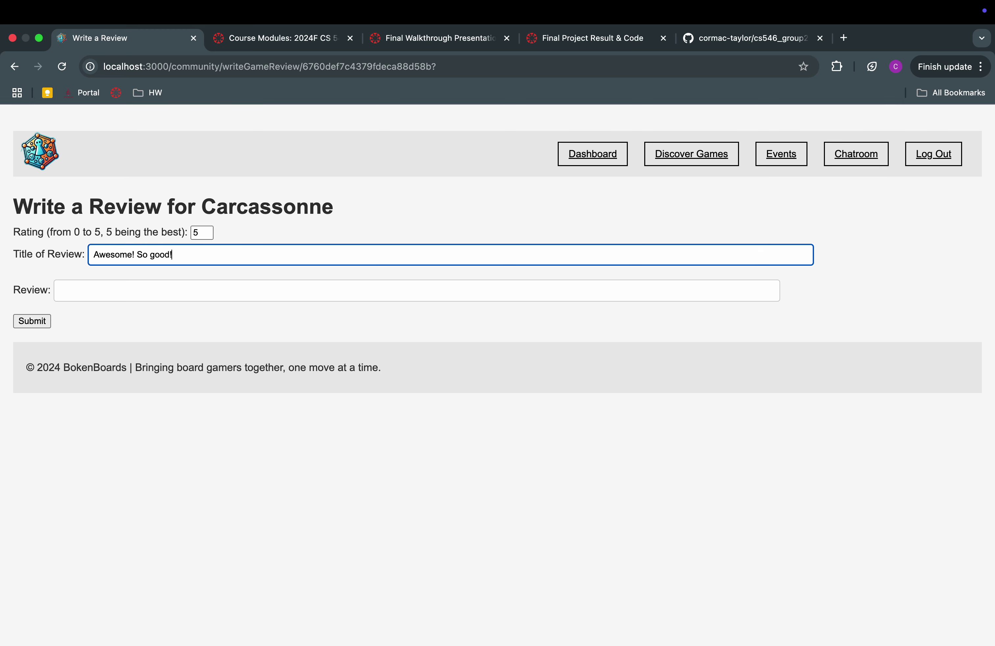
{"action": "left_click", "coordinate": [241, 293]}
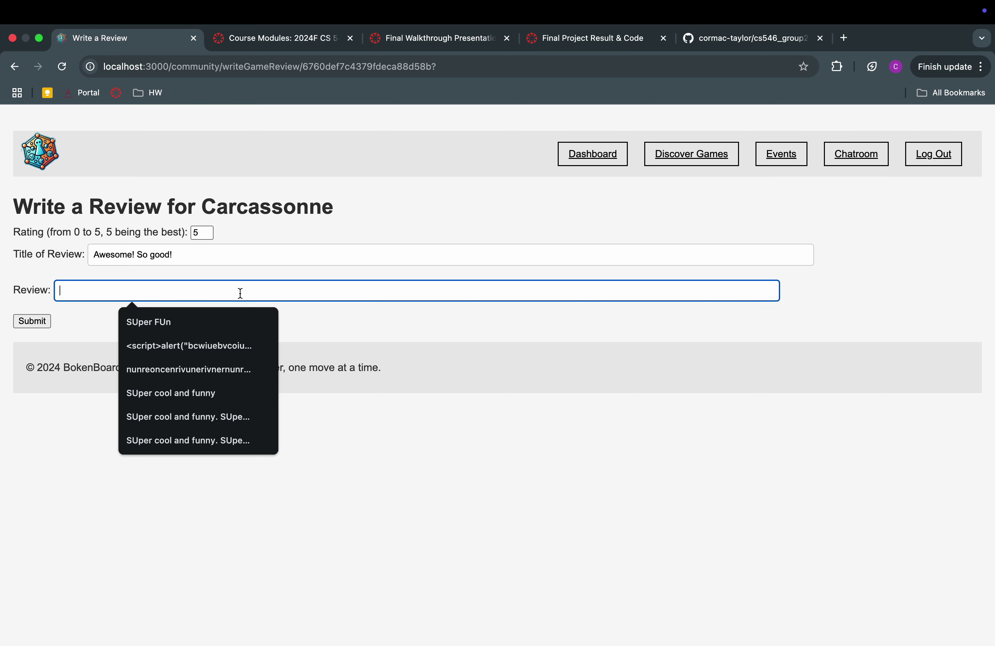
{"action": "type", "text": "jenwonvcoinerovneronvreoinreon"}
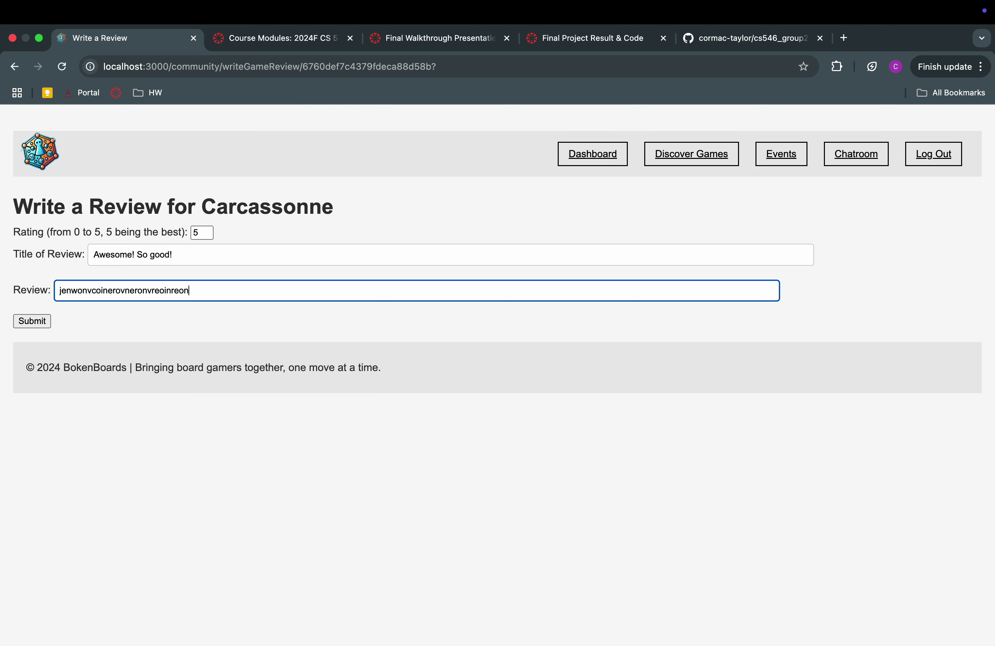
{"action": "type", "text": "oceoweinvo"}
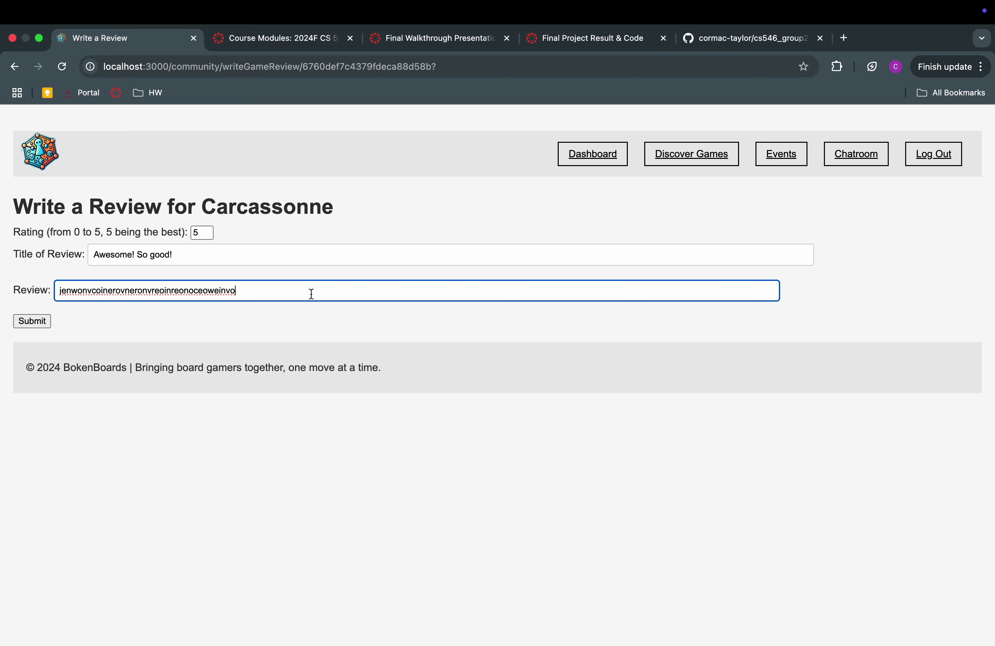
{"action": "left_click", "coordinate": [44, 322]}
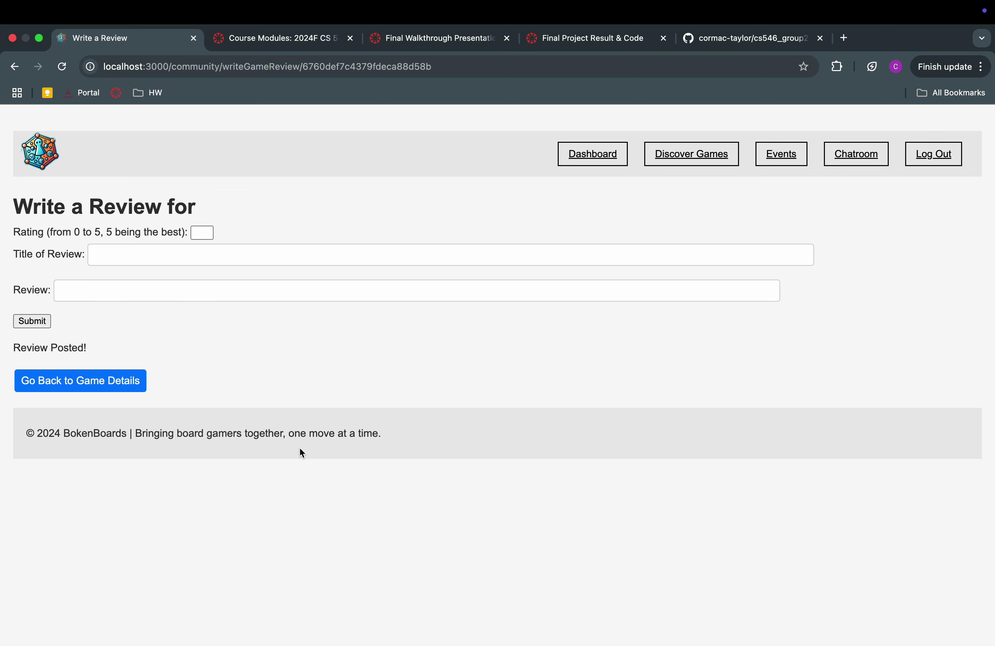
Back on Carcassonne's details, delete the j_doe 'Awesome! So good!' review
{"action": "left_click_drag", "start_coordinate": [1, 341], "coordinate": [104, 360]}
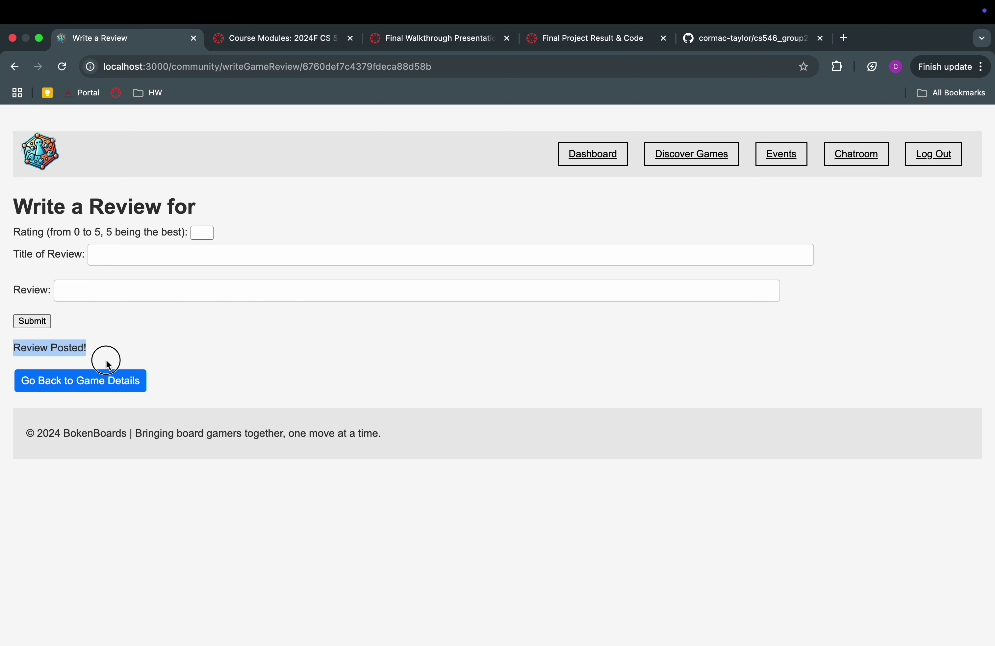
{"action": "left_click", "coordinate": [117, 390]}
{"action": "scroll", "coordinate": [305, 398], "scroll_direction": "down", "scroll_amount": 10}
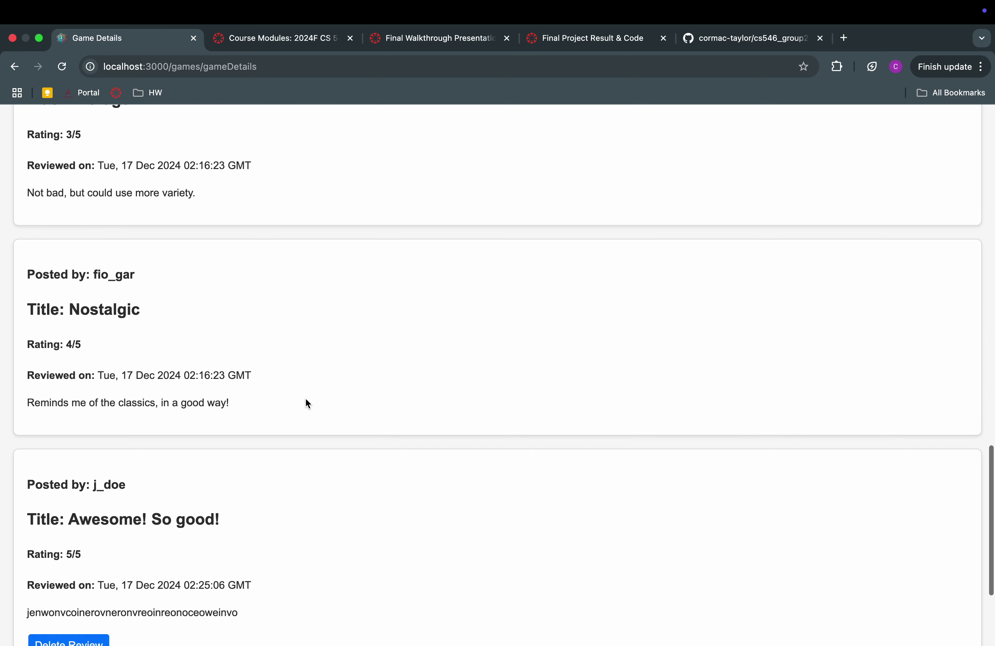
{"action": "scroll", "coordinate": [305, 398], "scroll_direction": "down", "scroll_amount": 5}
{"action": "left_click", "coordinate": [102, 335]}
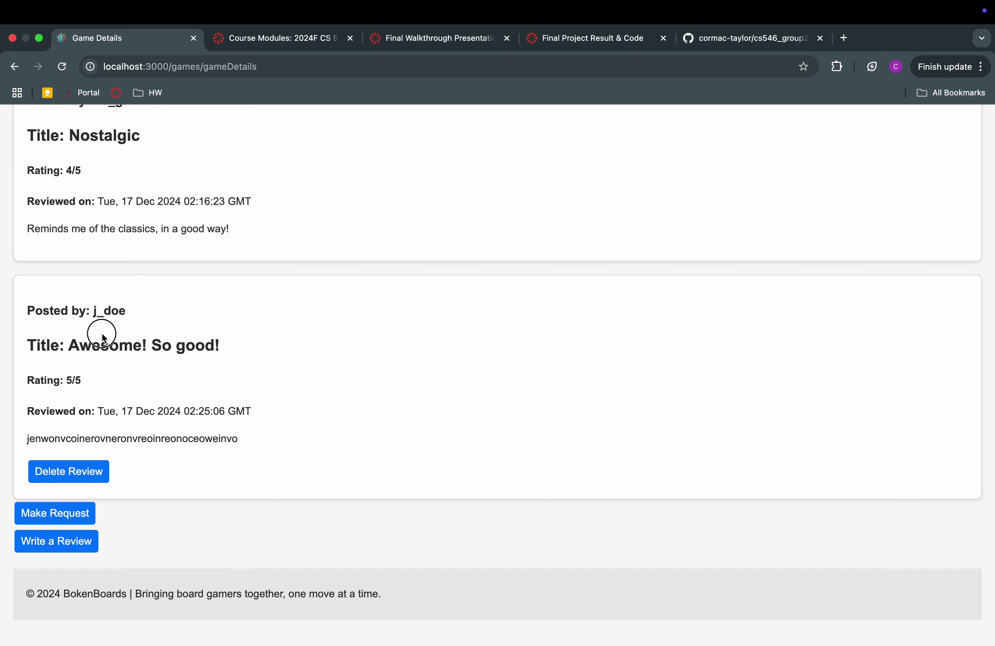
{"action": "left_click_drag", "start_coordinate": [103, 337], "coordinate": [254, 448]}
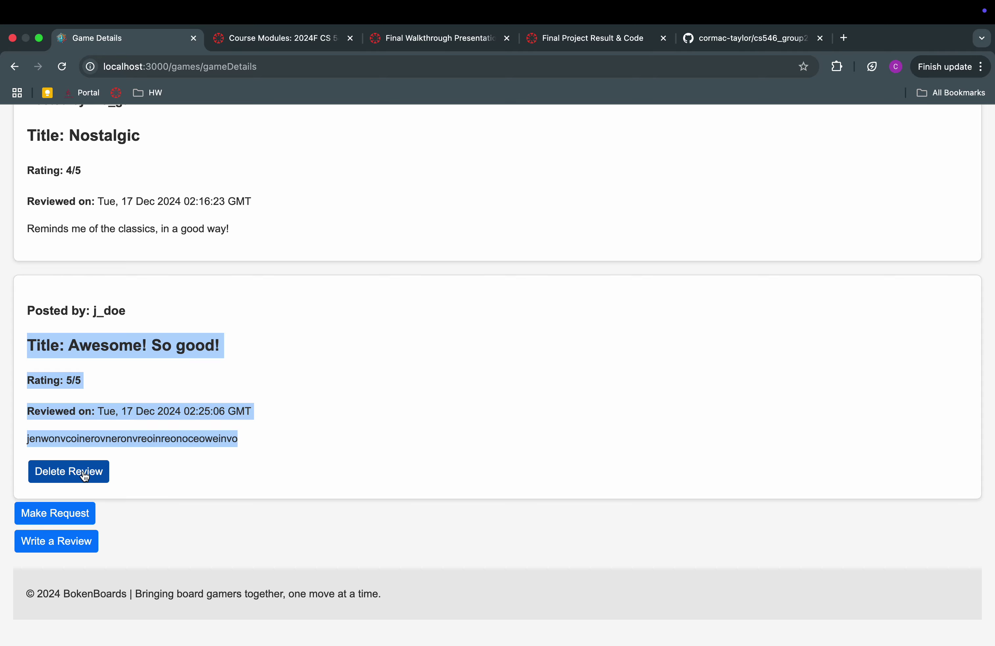
{"action": "double_click", "coordinate": [146, 437]}
{"action": "left_click", "coordinate": [96, 473]}
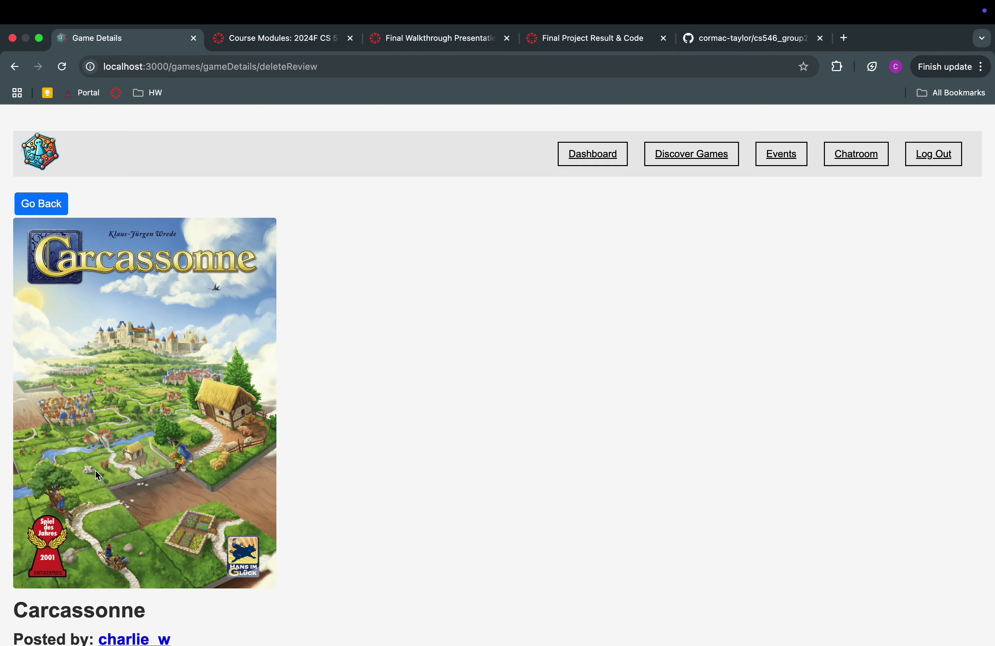
Return to the games list and open the Pandemic game details
{"action": "scroll", "coordinate": [352, 406], "scroll_direction": "down", "scroll_amount": 15}
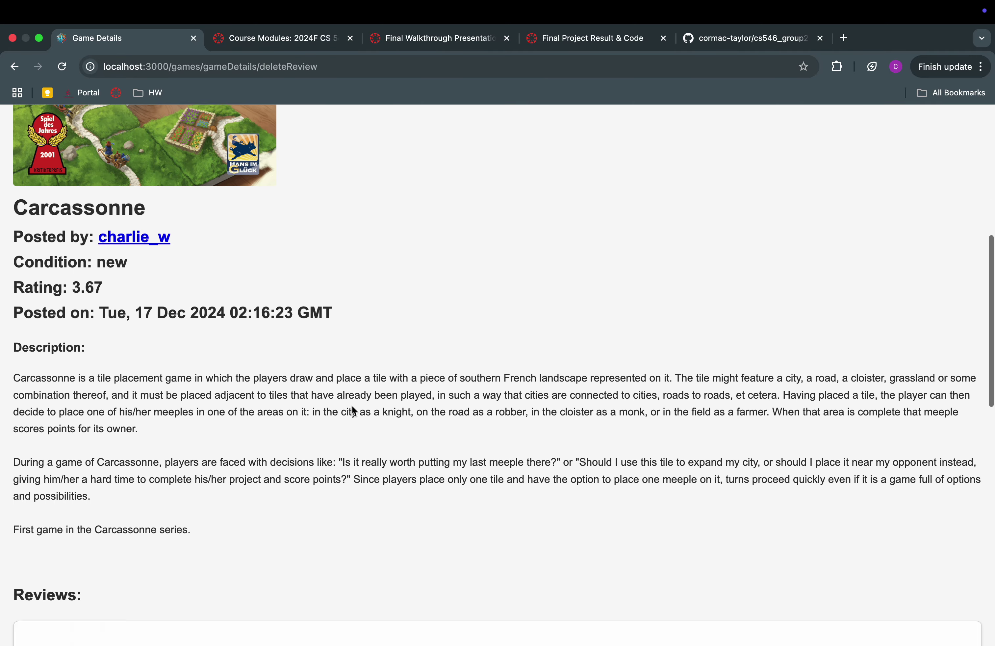
{"action": "scroll", "coordinate": [352, 405], "scroll_direction": "up", "scroll_amount": 15}
{"action": "scroll", "coordinate": [347, 390], "scroll_direction": "down", "scroll_amount": 20}
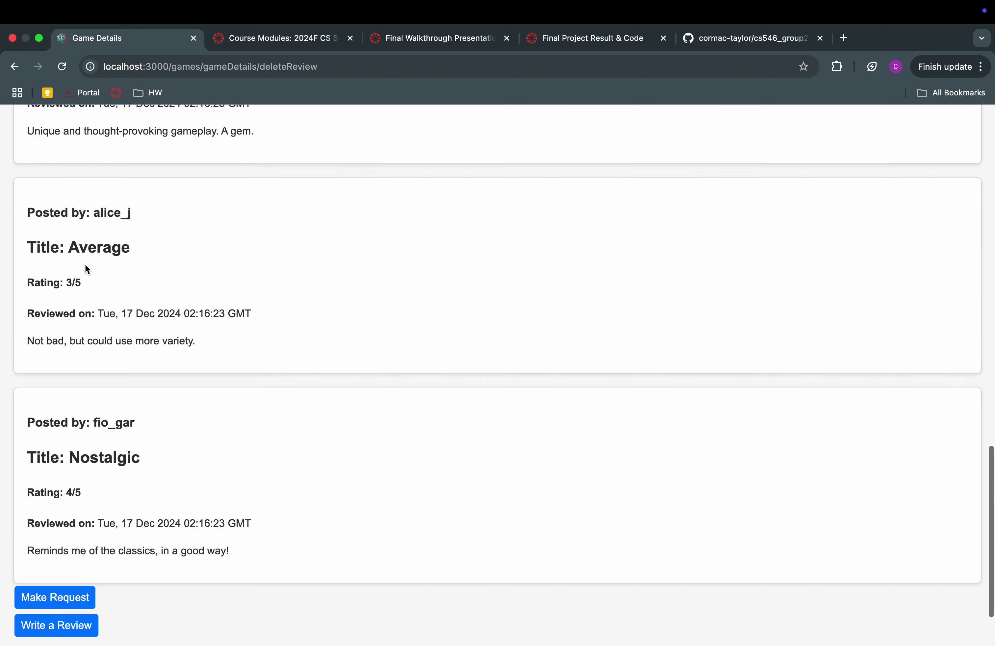
{"action": "scroll", "coordinate": [86, 266], "scroll_direction": "up", "scroll_amount": 20}
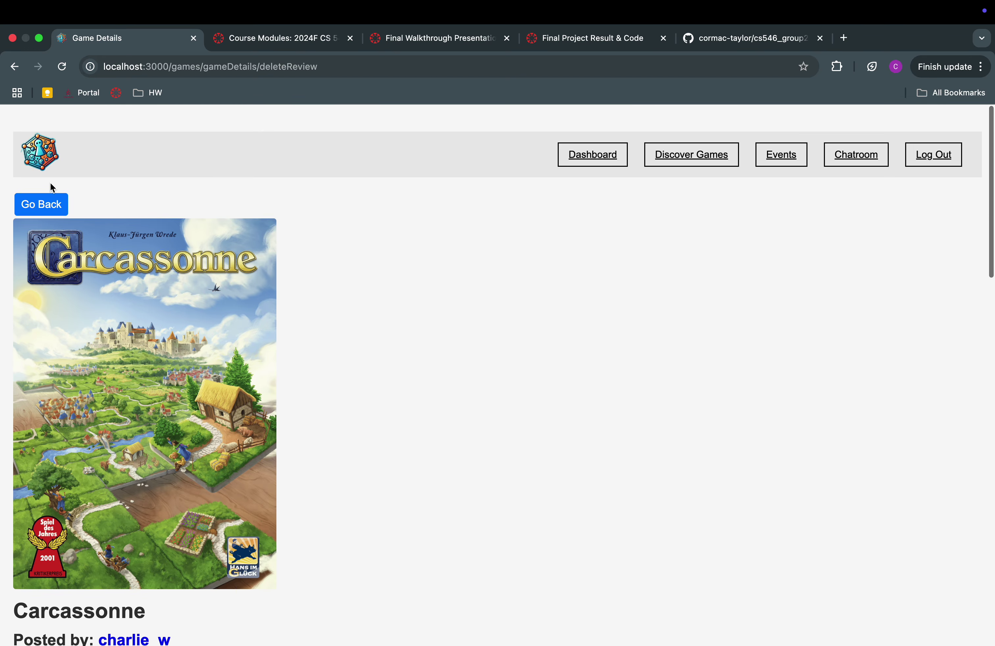
{"action": "left_click", "coordinate": [44, 203]}
{"action": "scroll", "coordinate": [342, 373], "scroll_direction": "down", "scroll_amount": 6}
{"action": "left_click", "coordinate": [89, 475]}
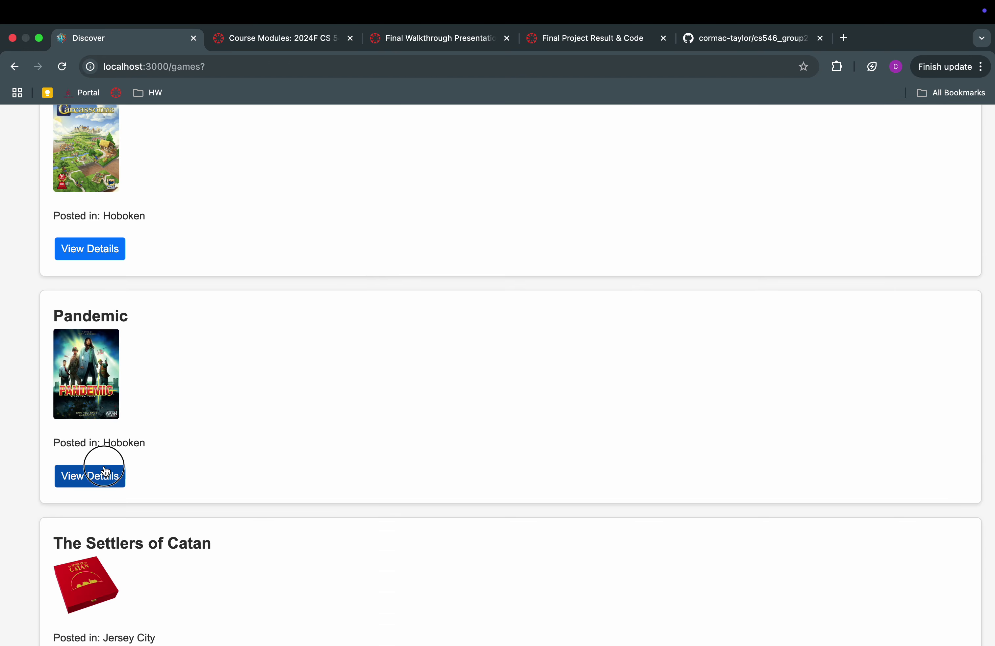
Leave the Pandemic details and enter 'Sorry!' as the game search term from the autofill list
{"action": "scroll", "coordinate": [198, 482], "scroll_direction": "down", "scroll_amount": 20}
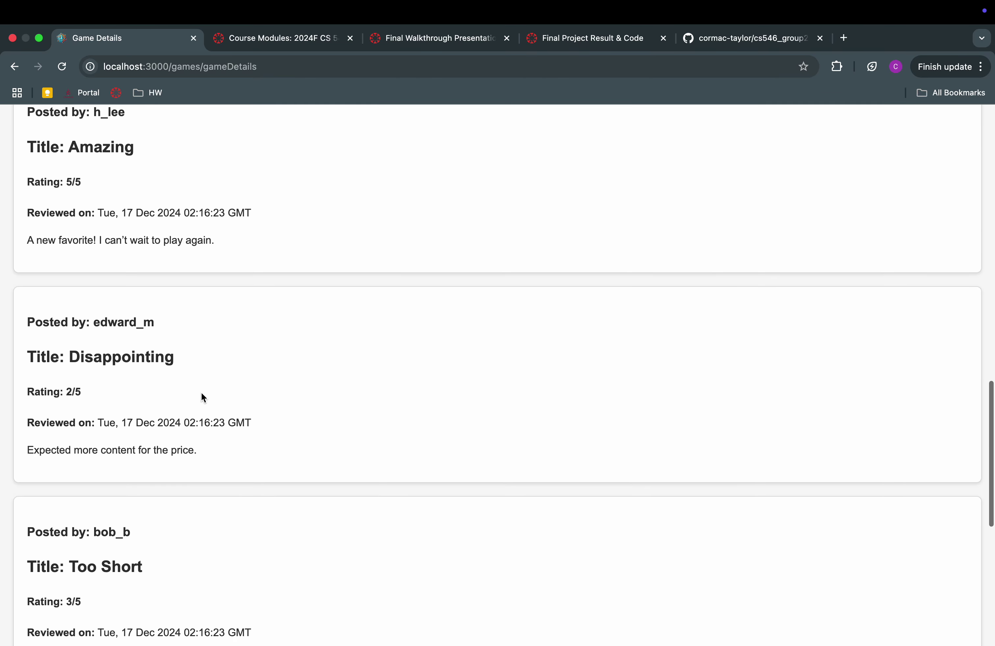
{"action": "scroll", "coordinate": [202, 396], "scroll_direction": "up", "scroll_amount": 20}
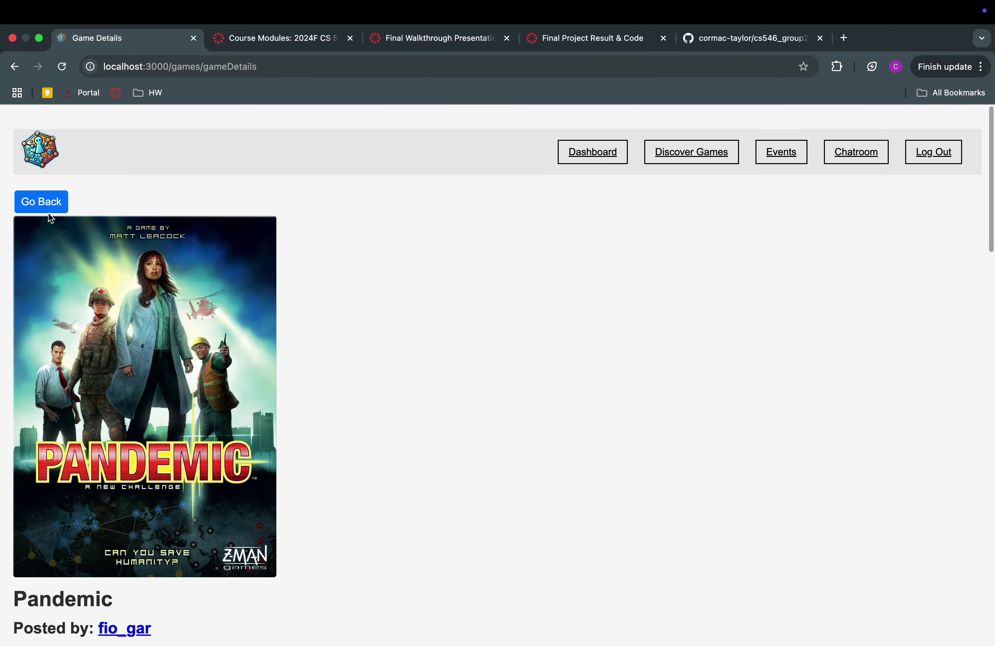
{"action": "left_click", "coordinate": [36, 203]}
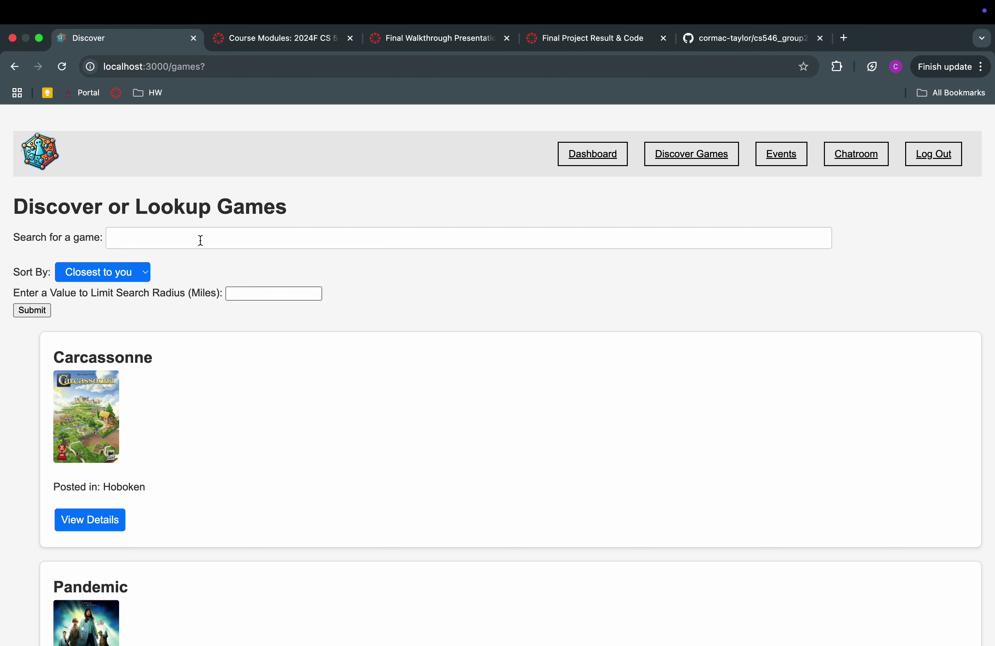
{"action": "left_click", "coordinate": [201, 239]}
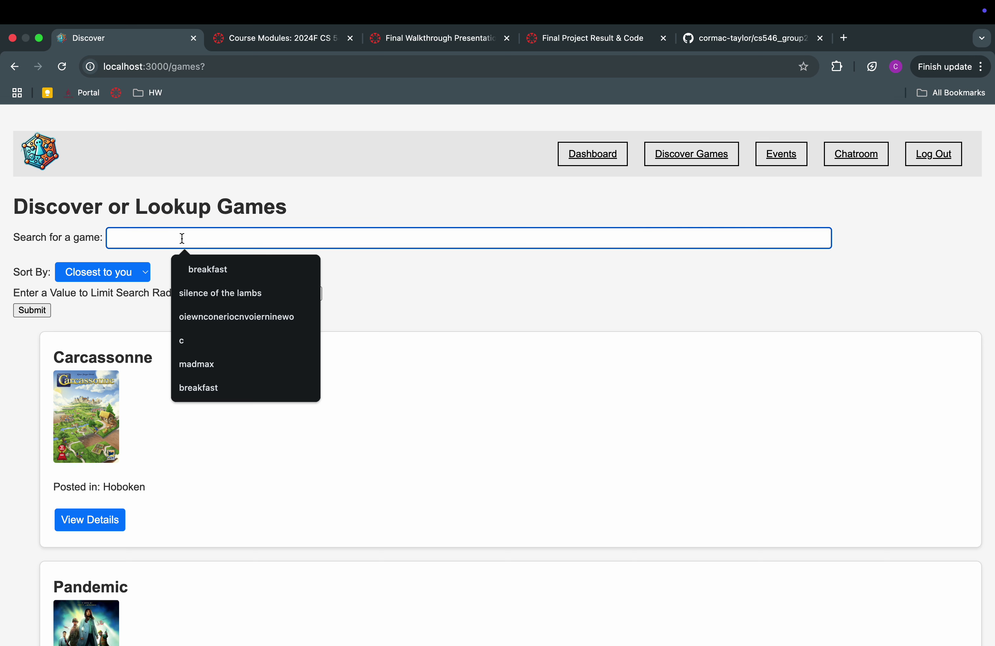
{"action": "type", "text": "Sorry"}
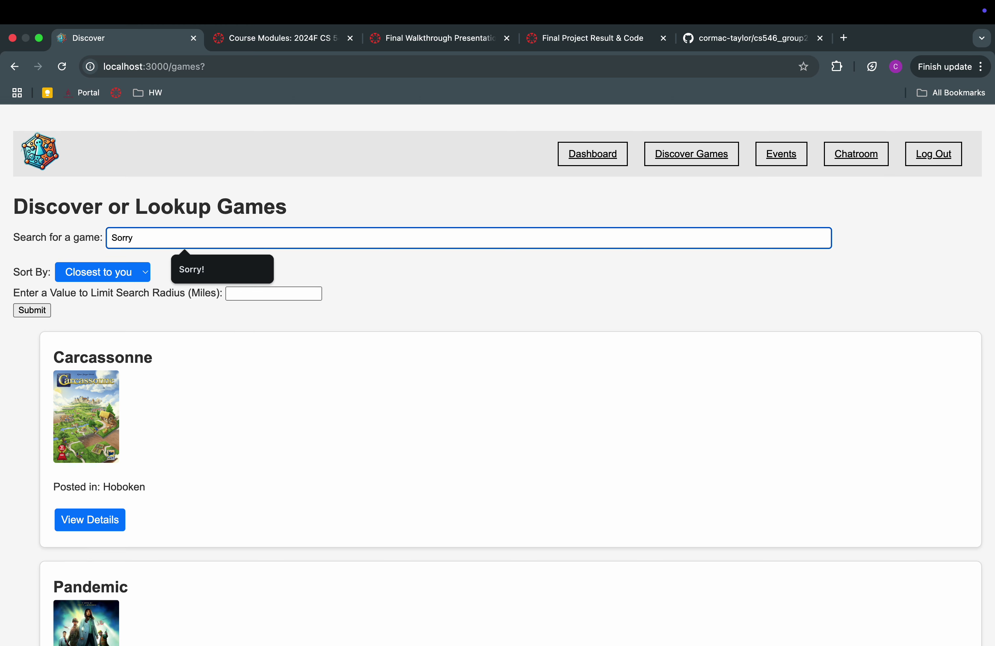
{"action": "left_click", "coordinate": [172, 257]}
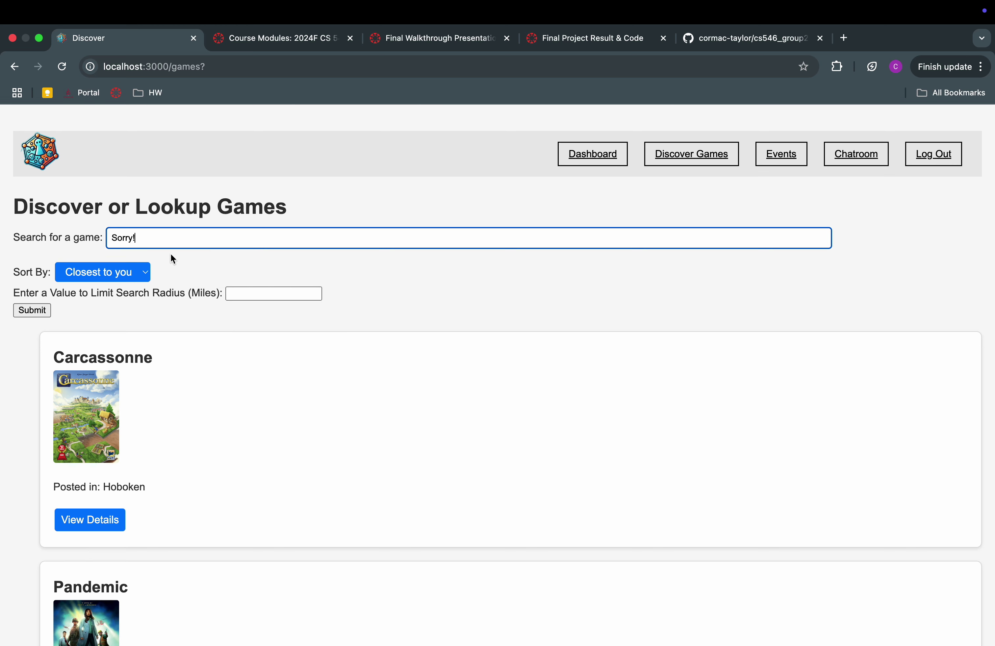
Run the Sorry! search and scan the matching titles, such as The Bee Safe or Bee Sorry Game
{"action": "left_click", "coordinate": [38, 310]}
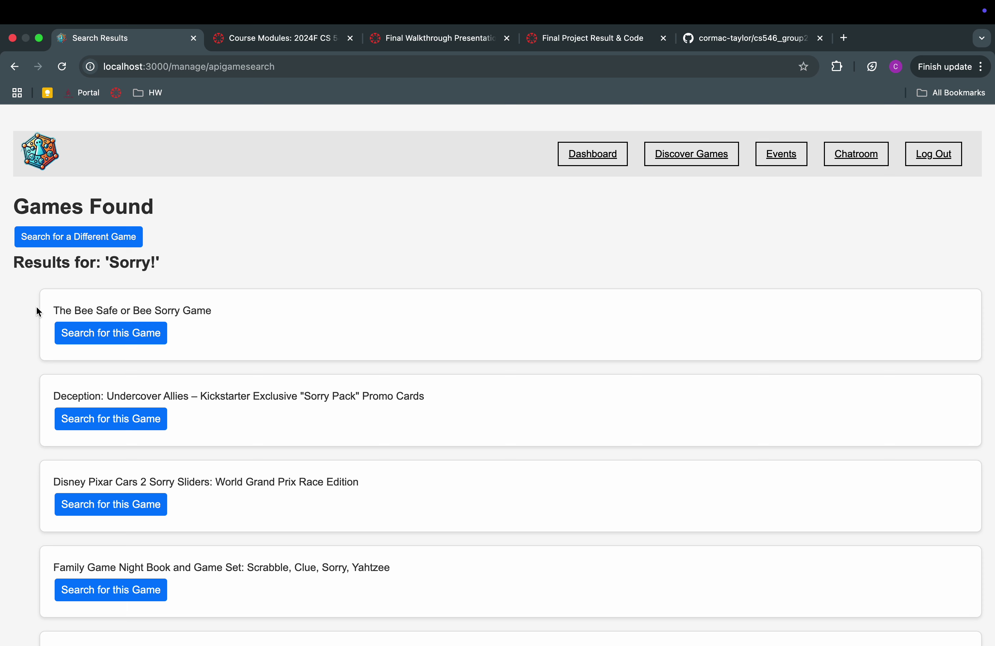
{"action": "scroll", "coordinate": [387, 329], "scroll_direction": "down", "scroll_amount": 2}
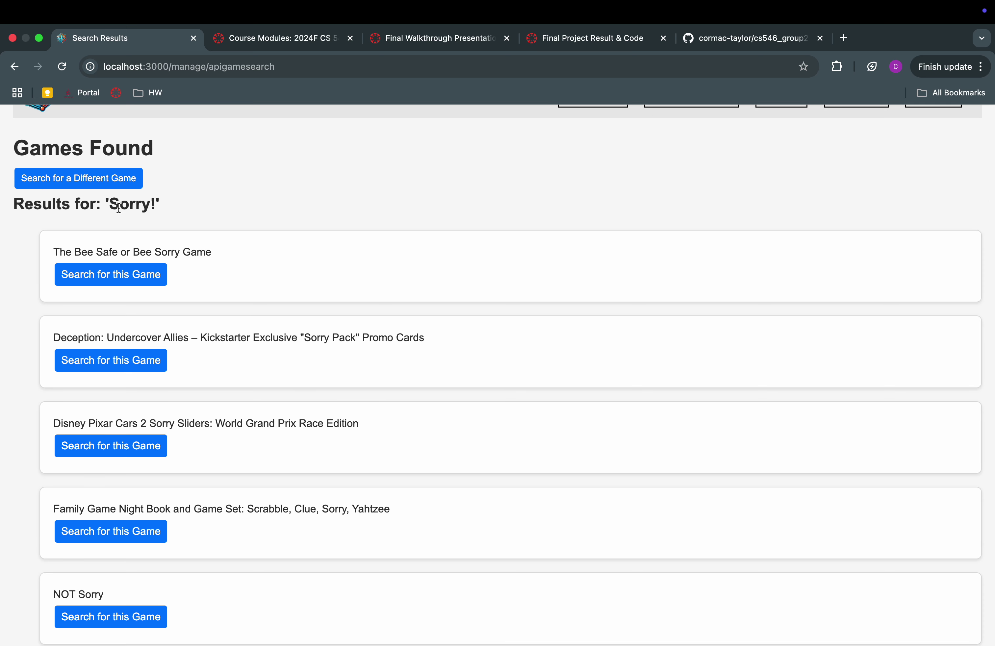
{"action": "left_click_drag", "start_coordinate": [109, 209], "coordinate": [186, 207]}
{"action": "scroll", "coordinate": [185, 207], "scroll_direction": "down", "scroll_amount": 2}
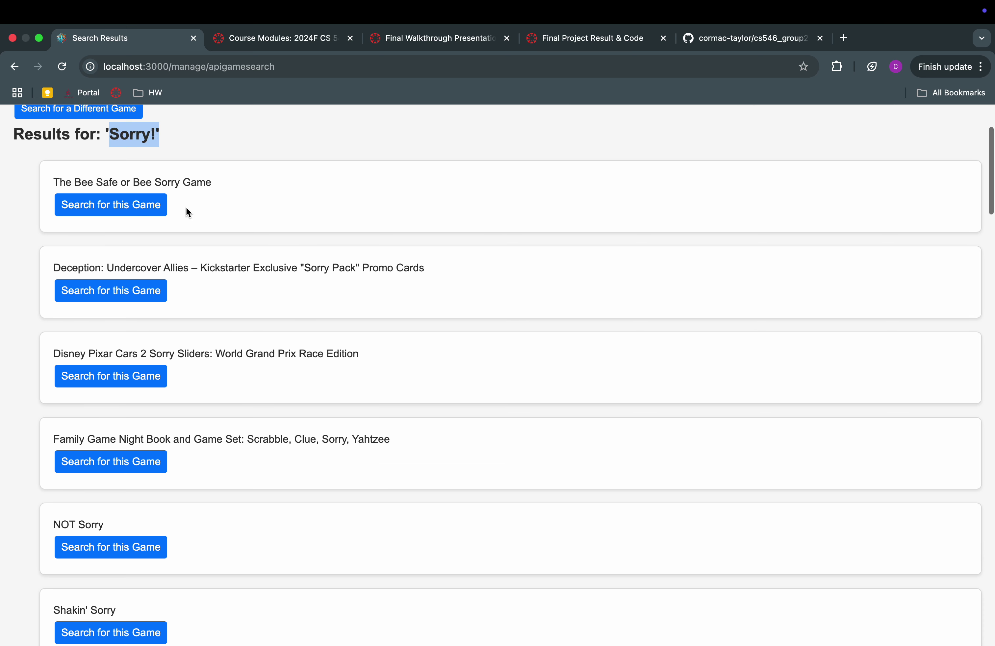
{"action": "scroll", "coordinate": [186, 207], "scroll_direction": "down", "scroll_amount": 1}
{"action": "scroll", "coordinate": [186, 207], "scroll_direction": "up", "scroll_amount": 2}
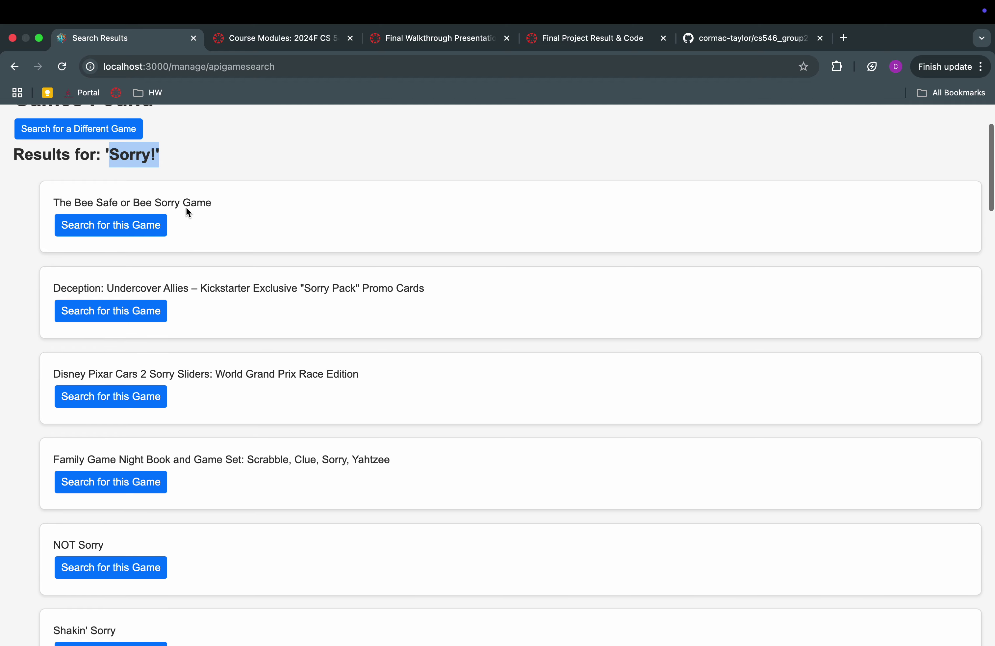
{"action": "left_click", "coordinate": [100, 212]}
{"action": "triple_click", "coordinate": [100, 211]}
Find the Sorry! result and search its listings, narrowing to the single New York copy
{"action": "scroll", "coordinate": [272, 267], "scroll_direction": "down", "scroll_amount": 5}
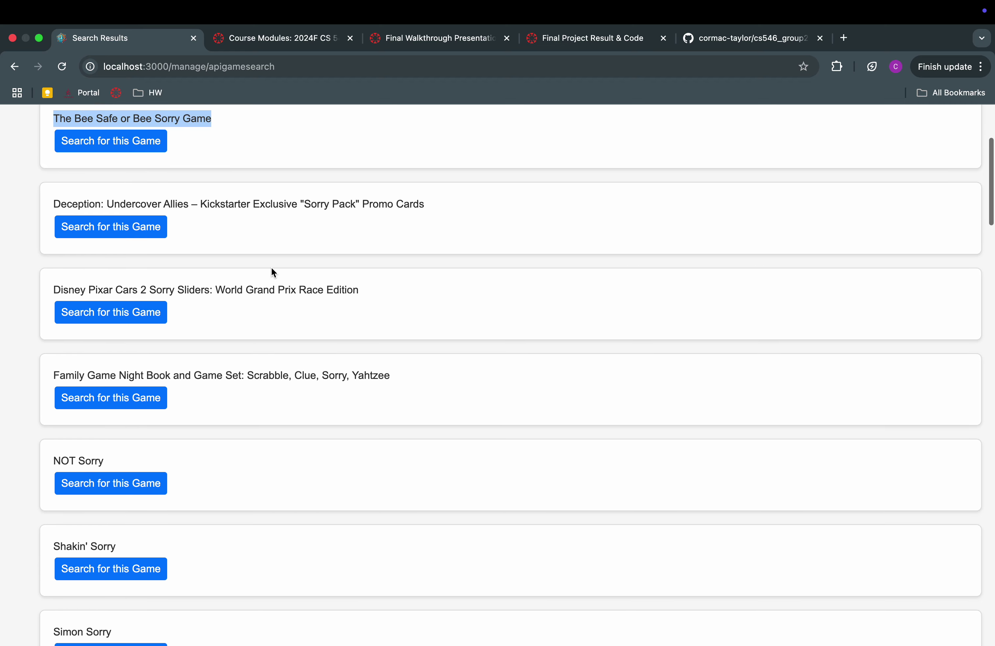
{"action": "scroll", "coordinate": [185, 320], "scroll_direction": "down", "scroll_amount": 1}
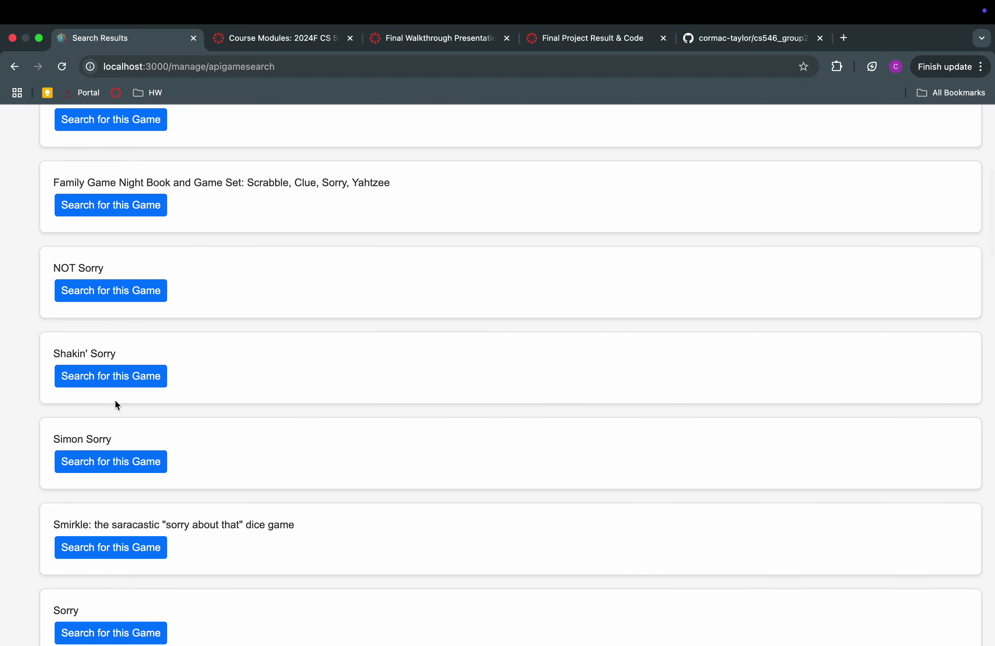
{"action": "double_click", "coordinate": [94, 435]}
{"action": "double_click", "coordinate": [94, 430]}
{"action": "scroll", "coordinate": [95, 432], "scroll_direction": "down", "scroll_amount": 2}
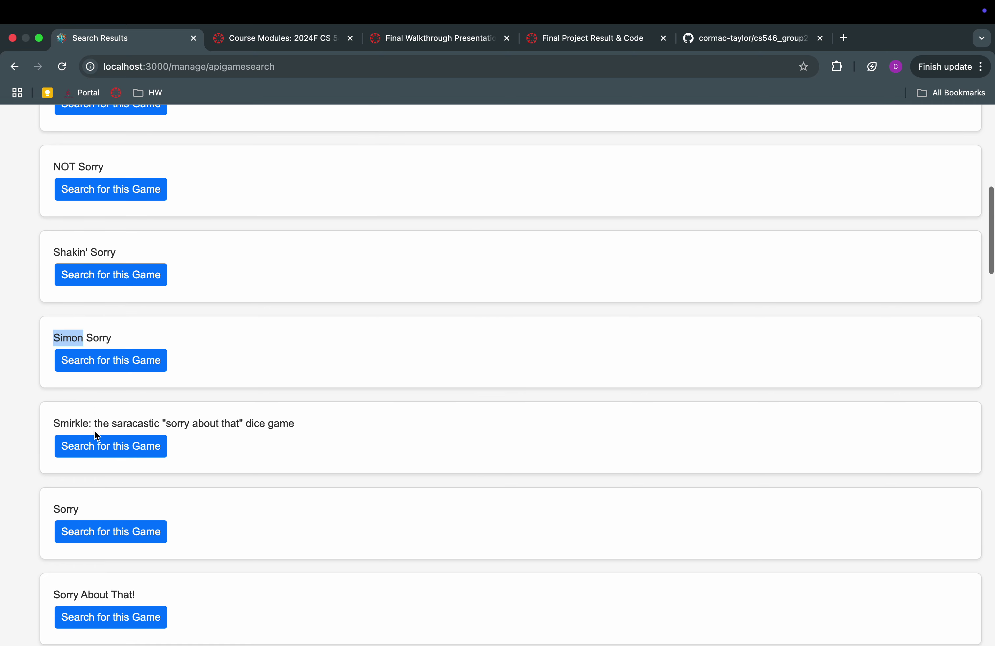
{"action": "scroll", "coordinate": [105, 402], "scroll_direction": "down", "scroll_amount": 1}
{"action": "scroll", "coordinate": [106, 403], "scroll_direction": "down", "scroll_amount": 8}
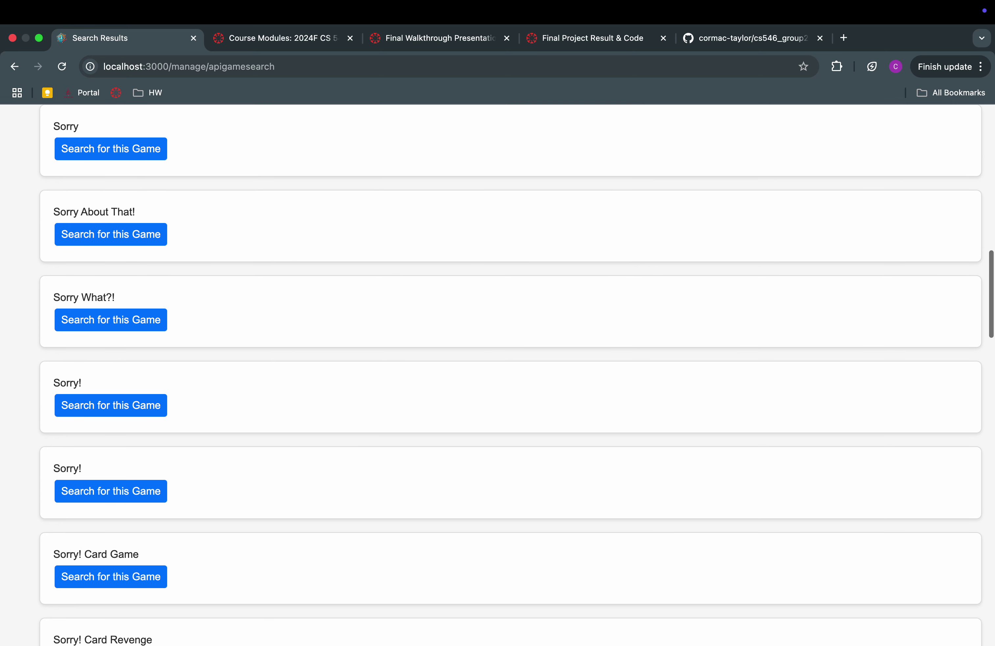
{"action": "triple_click", "coordinate": [70, 379]}
{"action": "left_click", "coordinate": [106, 405]}
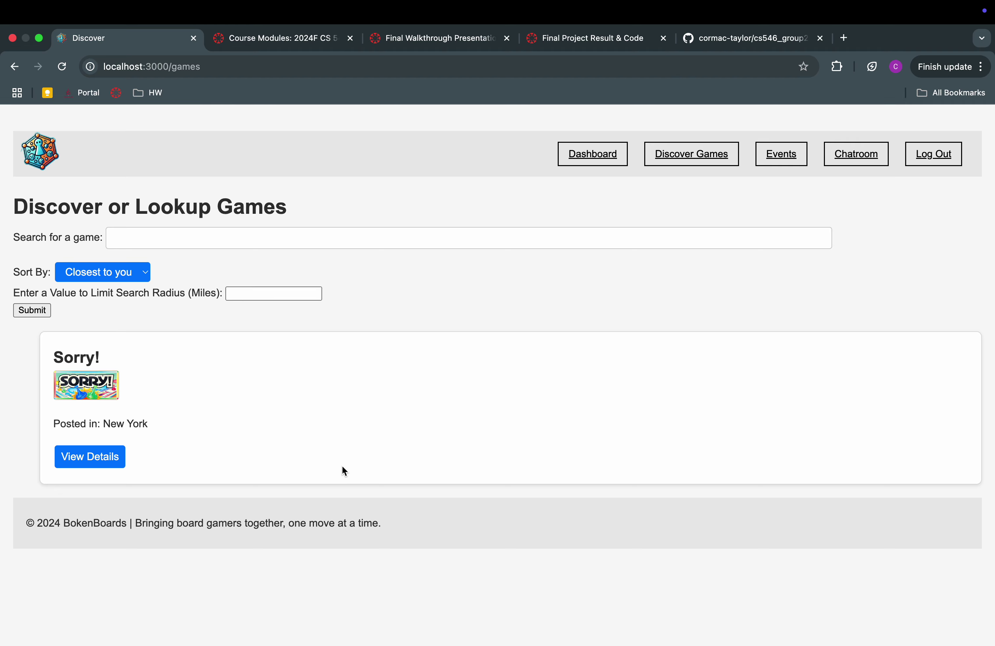
Open the Sorry! game details and start a borrow request
{"action": "left_click", "coordinate": [97, 462]}
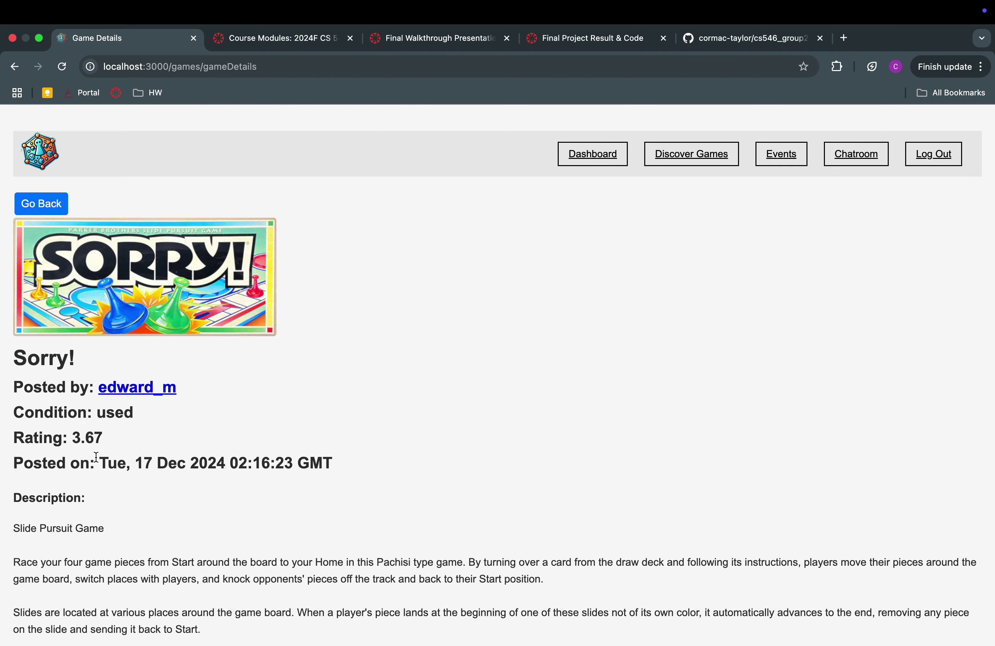
{"action": "scroll", "coordinate": [96, 457], "scroll_direction": "down", "scroll_amount": 5}
{"action": "scroll", "coordinate": [103, 452], "scroll_direction": "down", "scroll_amount": 15}
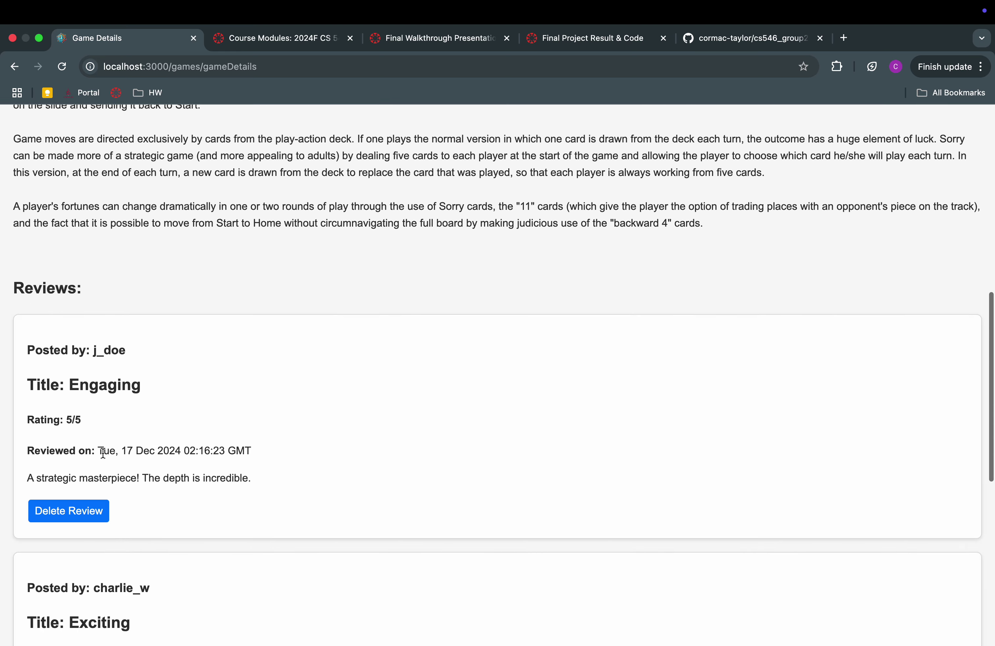
{"action": "left_click", "coordinate": [67, 513]}
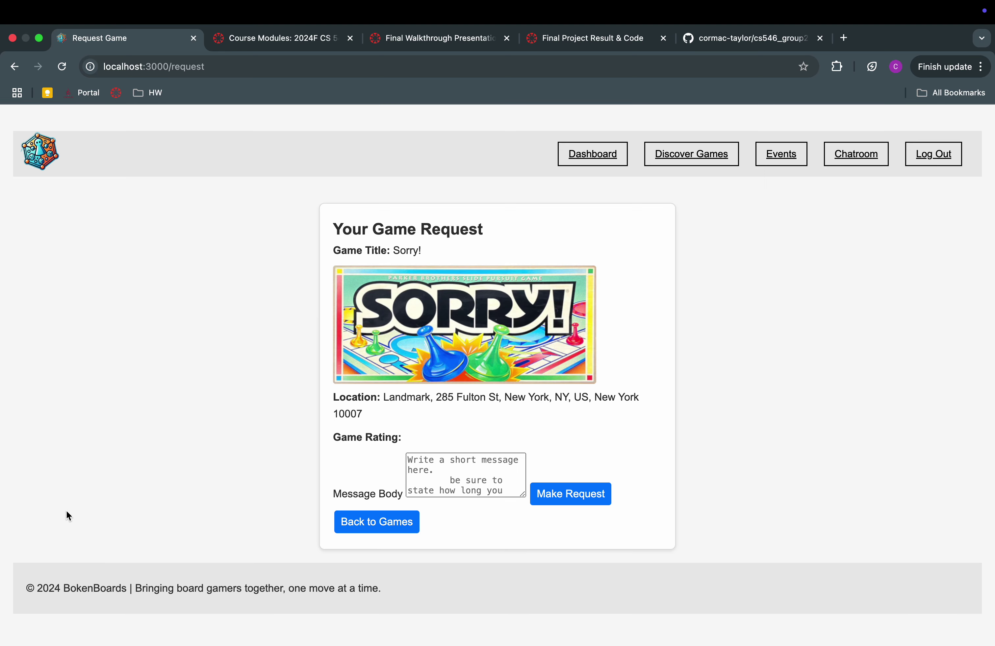
Send the request with the note 'I would love to have sorry for the weekend !' and return to the dashboard
{"action": "left_click", "coordinate": [410, 459]}
{"action": "type", "text": "I "}
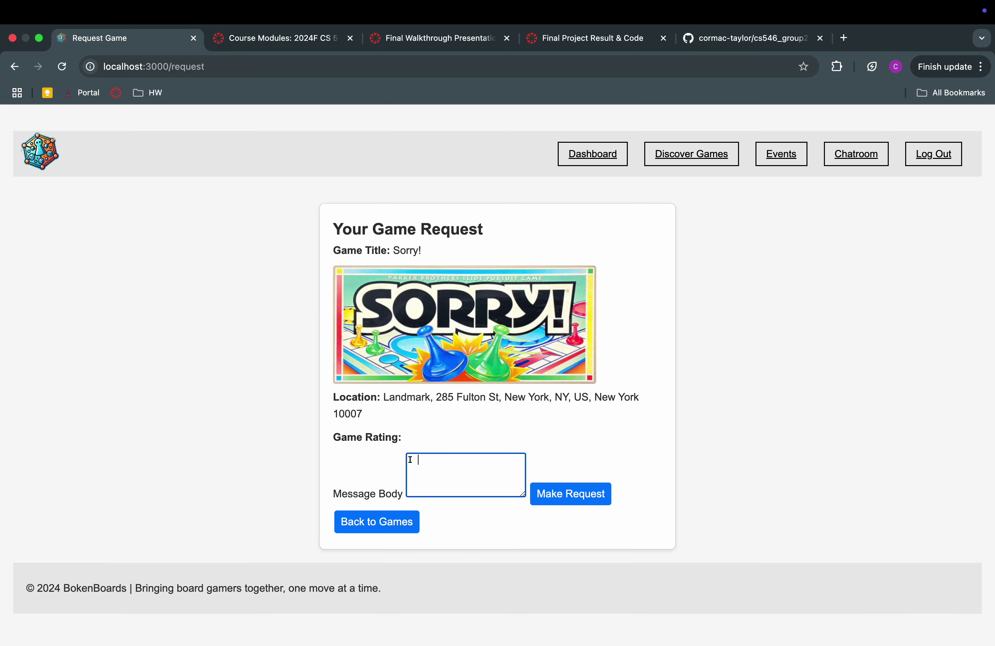
{"action": "type", "text": "would love to have sorry for the week"}
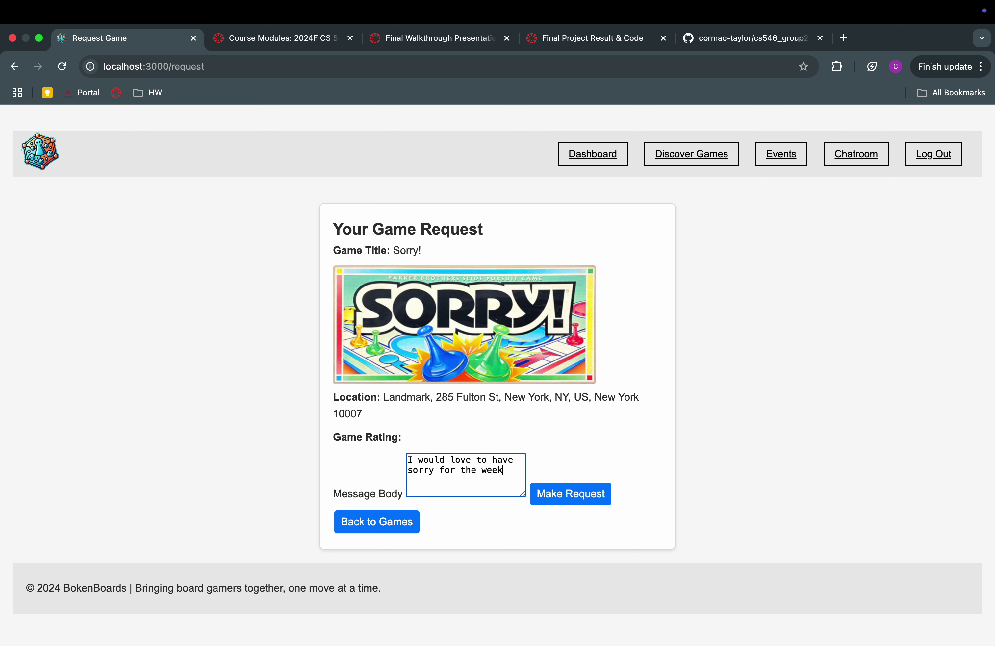
{"action": "type", "text": "end !"}
{"action": "left_click", "coordinate": [595, 506]}
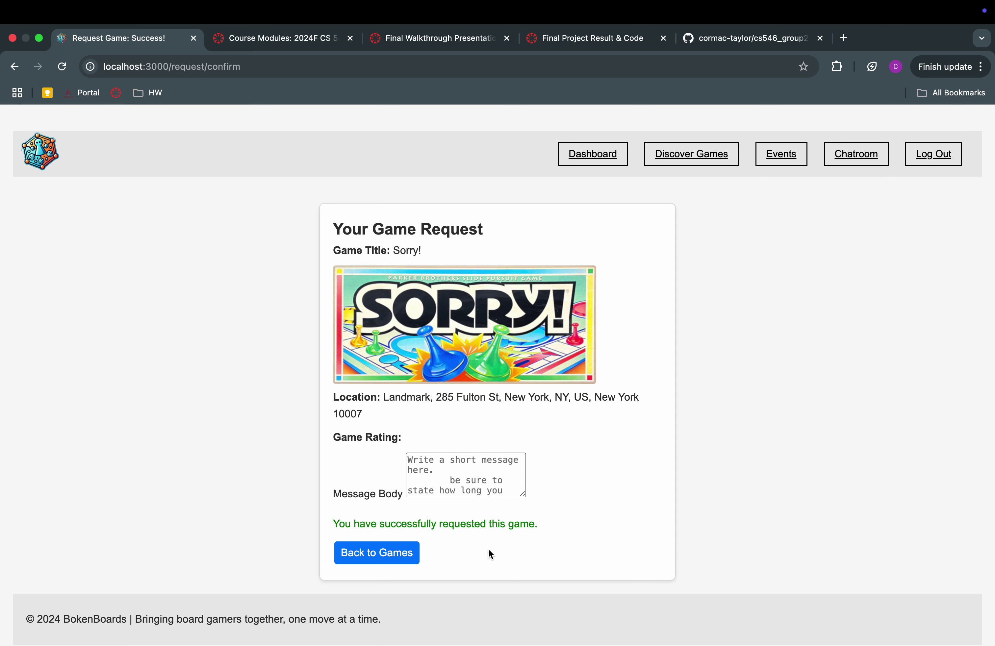
{"action": "double_click", "coordinate": [410, 521]}
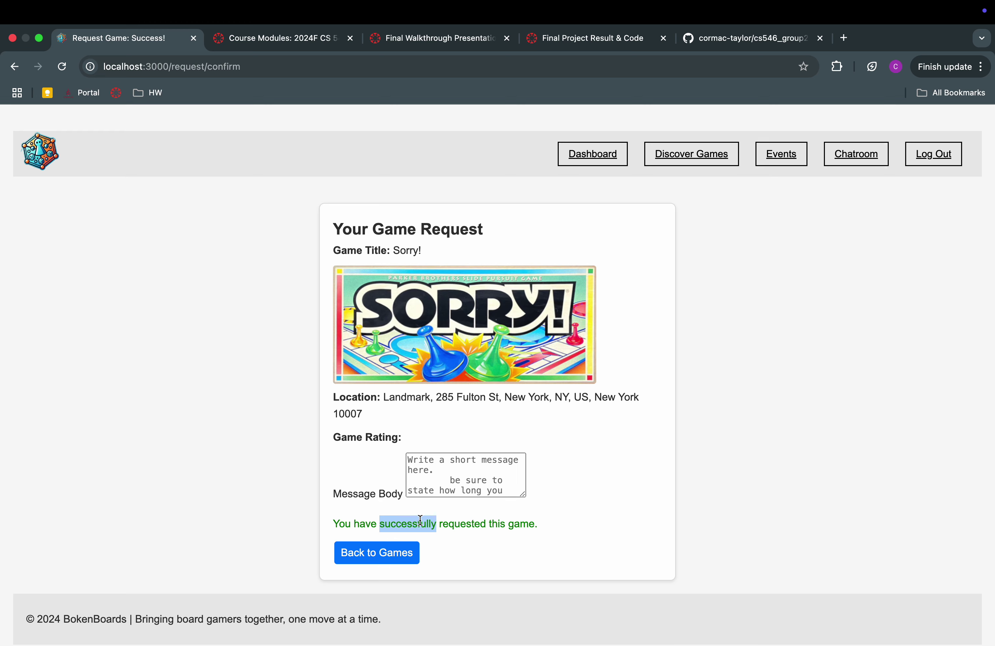
{"action": "left_click", "coordinate": [591, 162]}
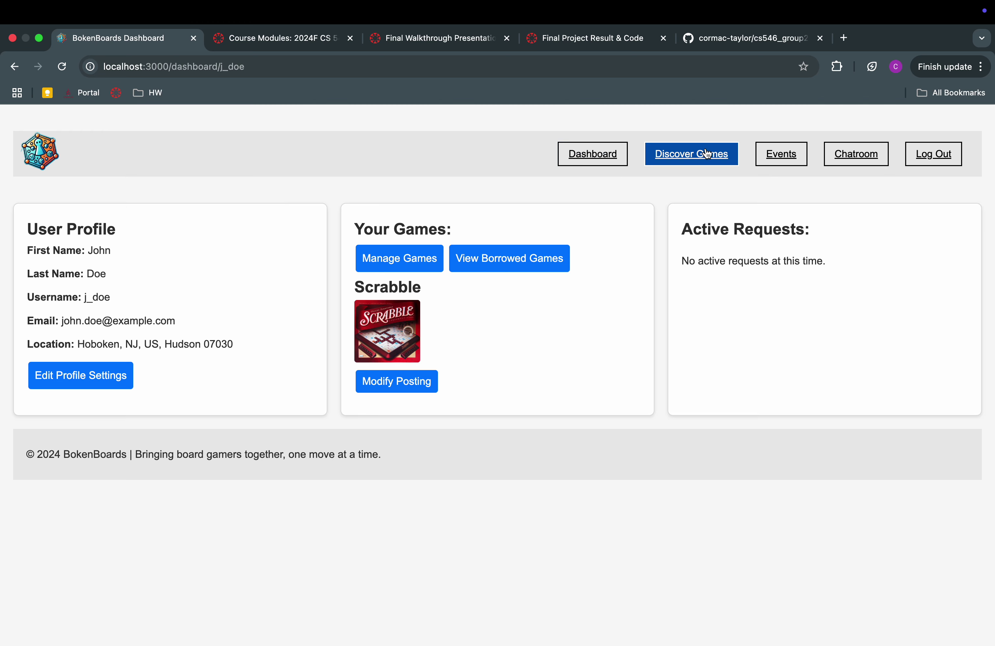
Browse the Discover Games list, then move on to the Chatroom
{"action": "left_click", "coordinate": [651, 159]}
{"action": "scroll", "coordinate": [323, 326], "scroll_direction": "down", "scroll_amount": 15}
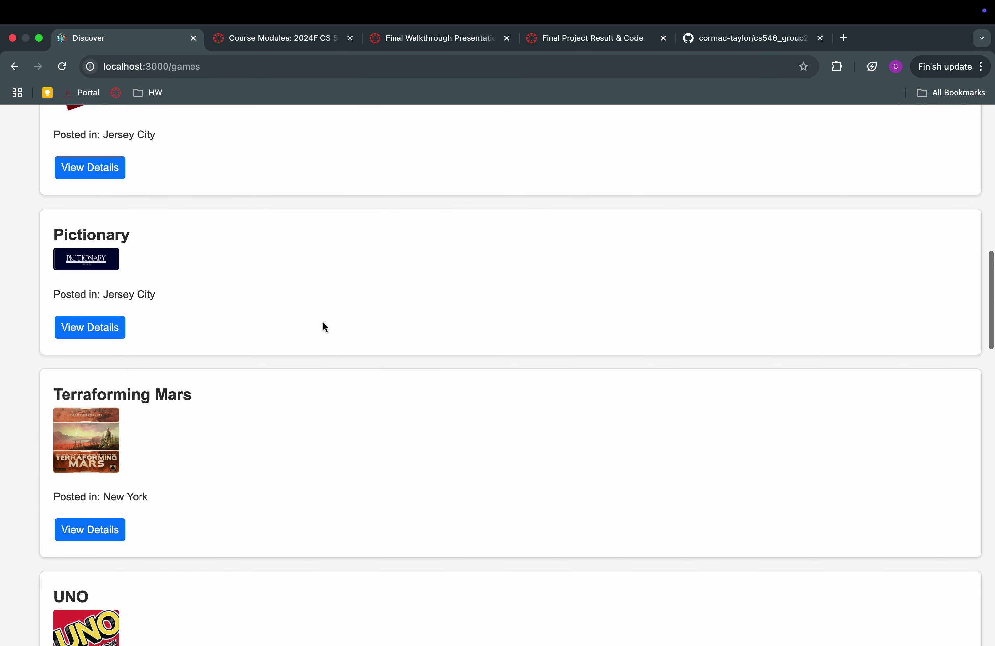
{"action": "scroll", "coordinate": [323, 326], "scroll_direction": "up", "scroll_amount": 20}
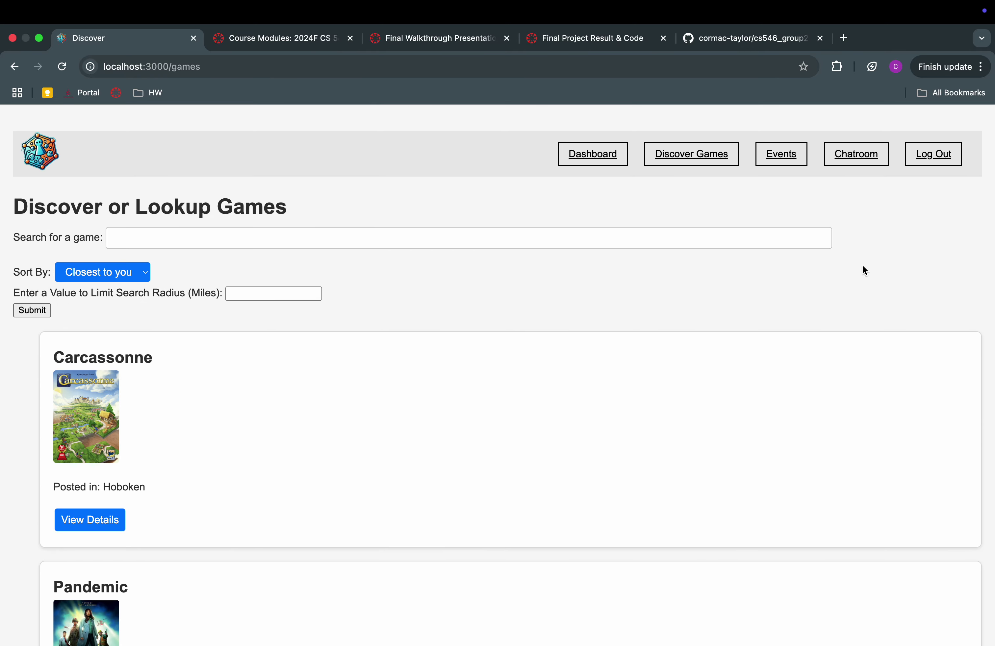
{"action": "left_click", "coordinate": [860, 156]}
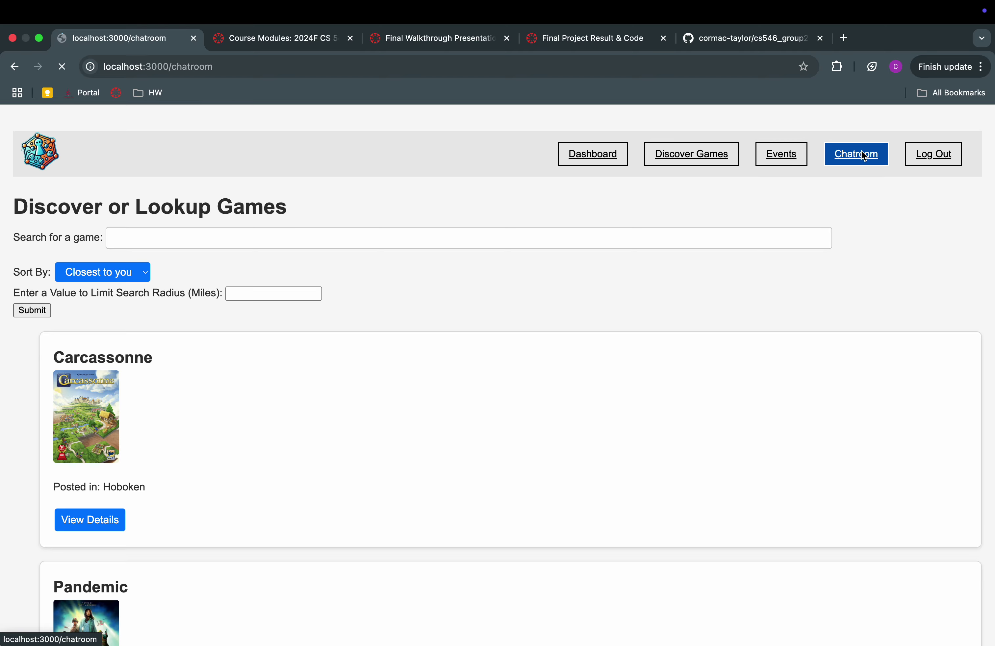
{"action": "scroll", "coordinate": [786, 389], "scroll_direction": "down", "scroll_amount": 3}
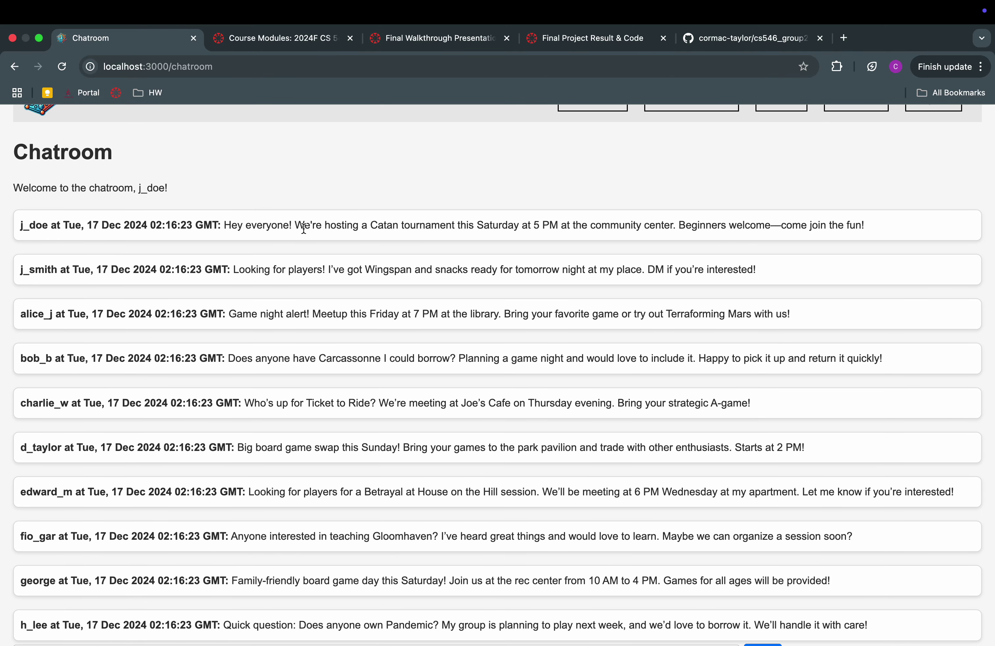
{"action": "scroll", "coordinate": [505, 241], "scroll_direction": "up", "scroll_amount": 3}
Open the Events page and scroll through the December 2024 calendar
{"action": "left_click", "coordinate": [781, 154]}
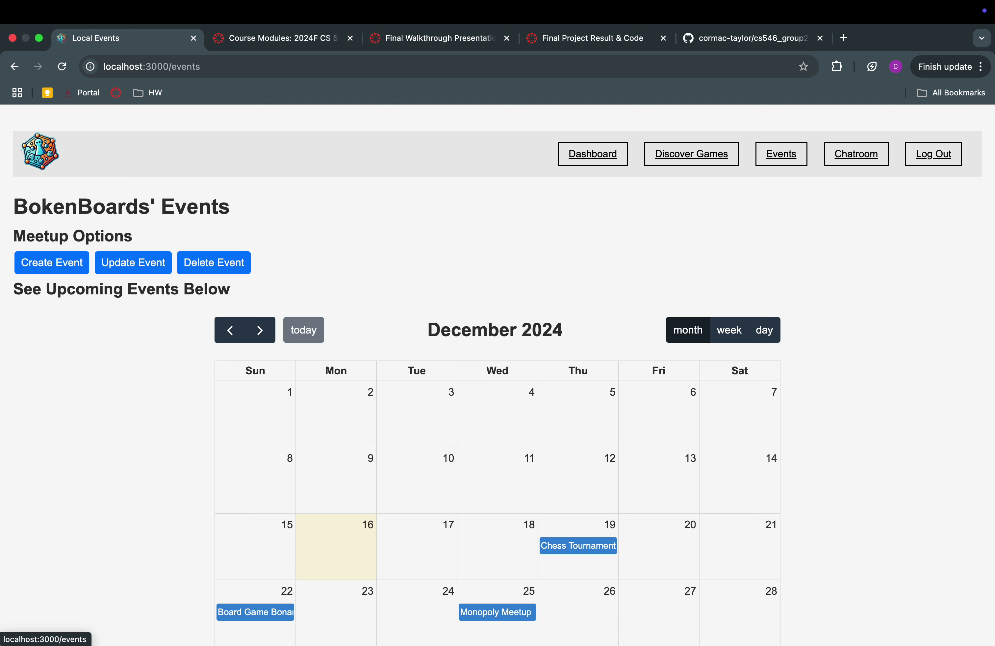
{"action": "scroll", "coordinate": [675, 436], "scroll_direction": "down", "scroll_amount": 3}
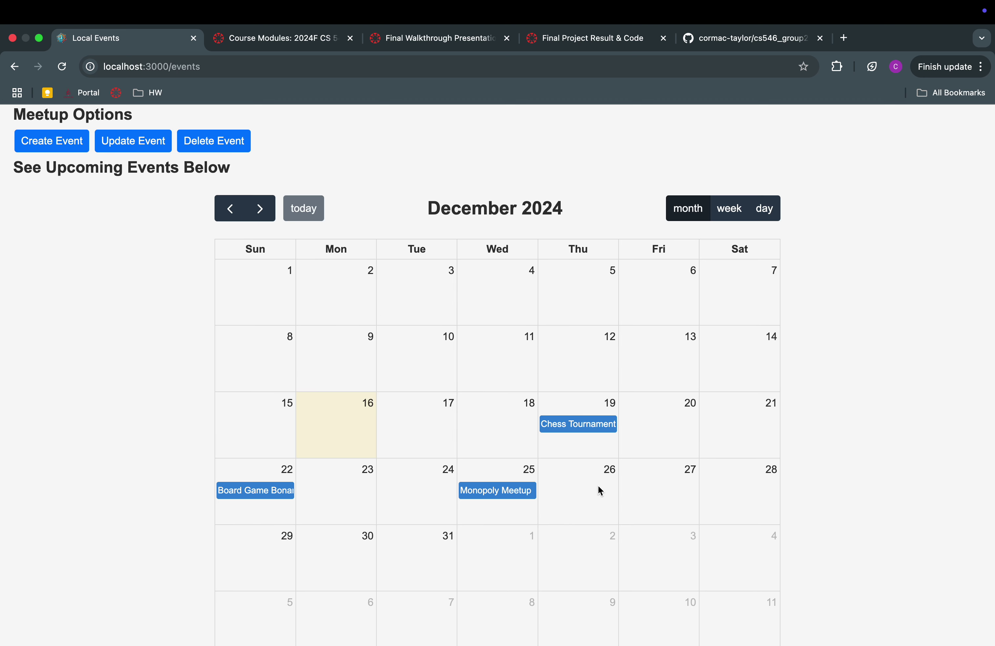
{"action": "scroll", "coordinate": [600, 490], "scroll_direction": "down", "scroll_amount": 3}
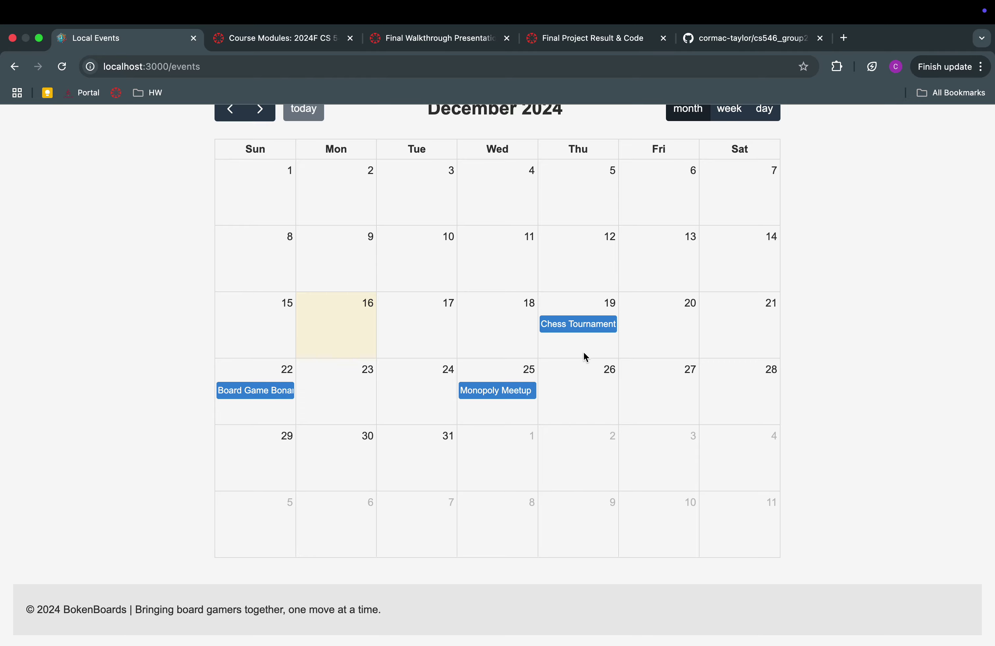
{"action": "scroll", "coordinate": [583, 354], "scroll_direction": "up", "scroll_amount": 2}
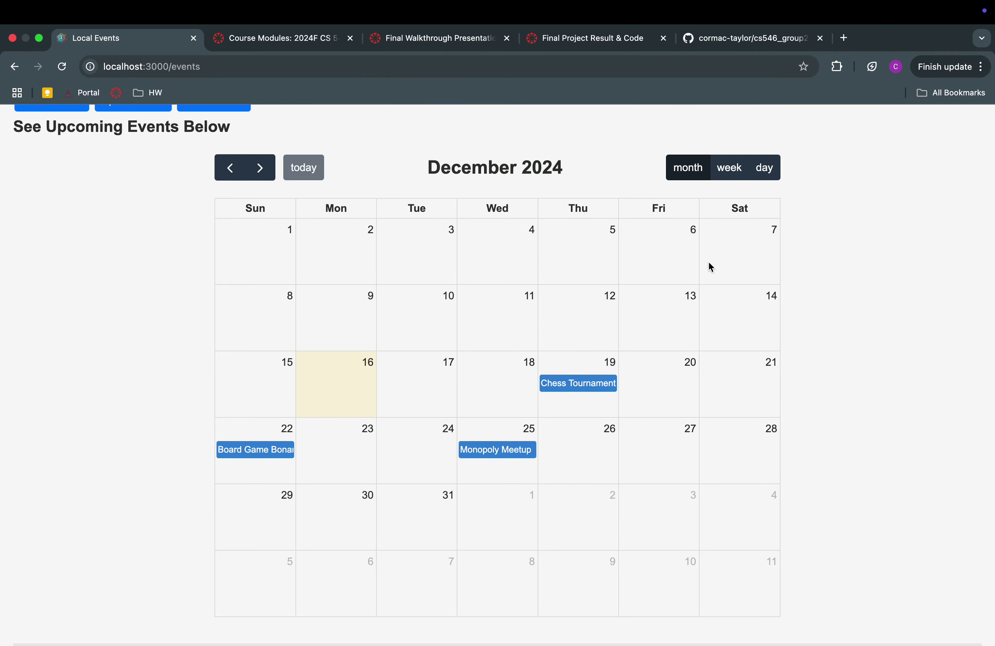
{"action": "scroll", "coordinate": [728, 267], "scroll_direction": "up", "scroll_amount": 3}
Return to the Chatroom and highlight the message asking to borrow Carcassonne
{"action": "left_click", "coordinate": [850, 153]}
{"action": "scroll", "coordinate": [779, 372], "scroll_direction": "down", "scroll_amount": 5}
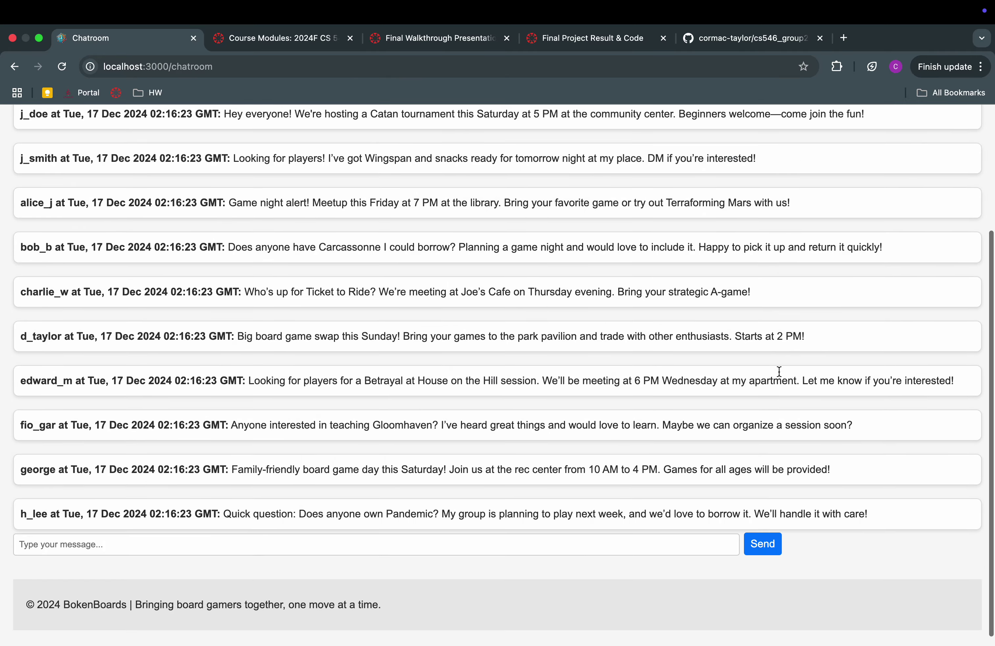
{"action": "scroll", "coordinate": [778, 372], "scroll_direction": "up", "scroll_amount": 5}
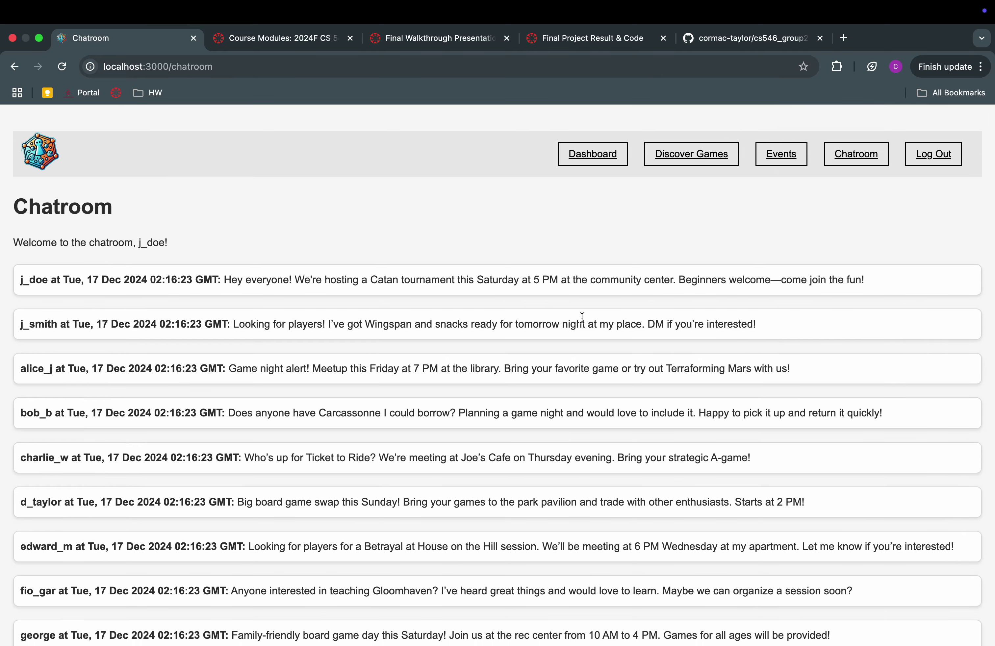
{"action": "scroll", "coordinate": [581, 317], "scroll_direction": "down", "scroll_amount": 3}
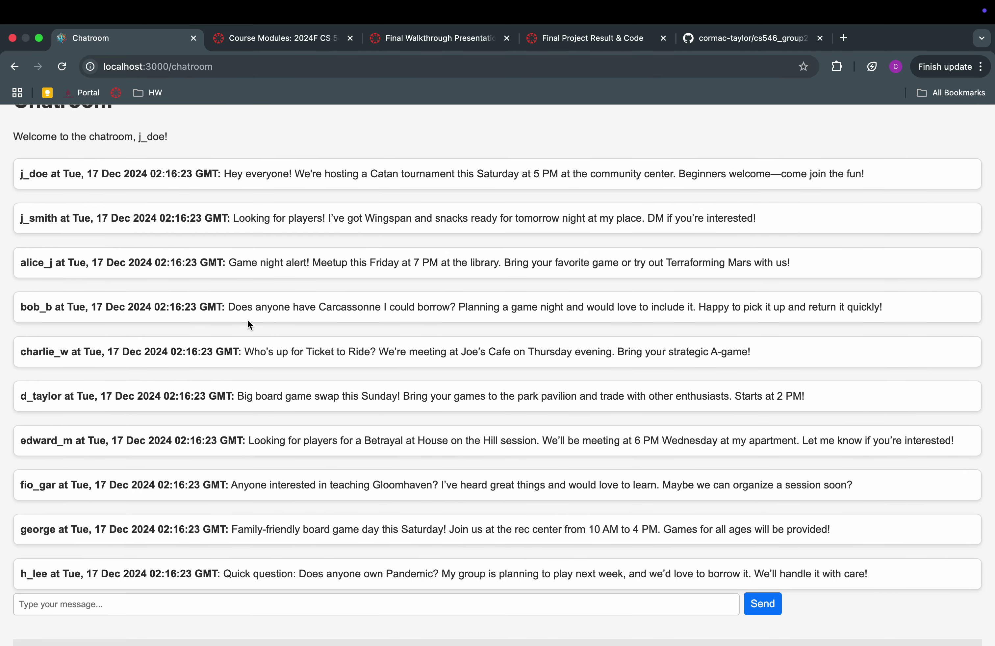
{"action": "left_click_drag", "start_coordinate": [228, 307], "coordinate": [766, 306]}
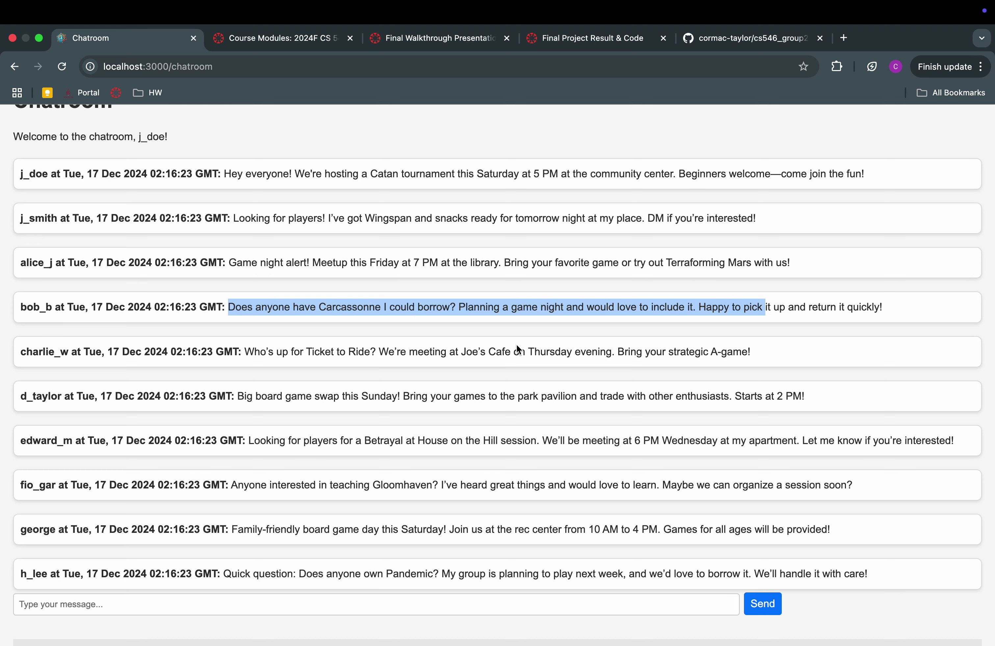
Highlight the first message's author and text, then place the cursor in the message box
{"action": "scroll", "coordinate": [518, 349], "scroll_direction": "up", "scroll_amount": 3}
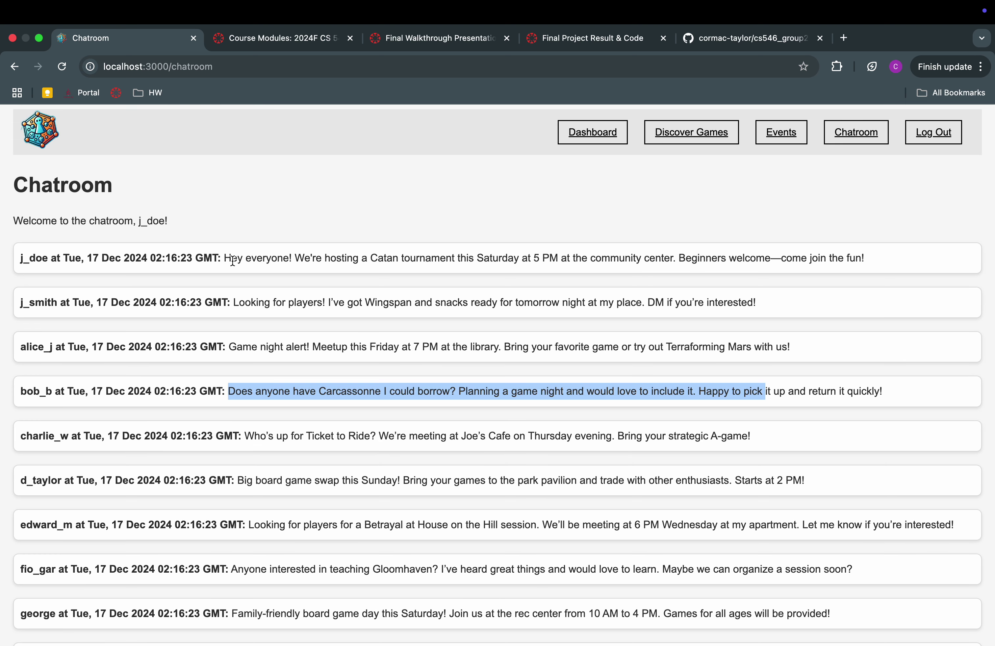
{"action": "double_click", "coordinate": [26, 259]}
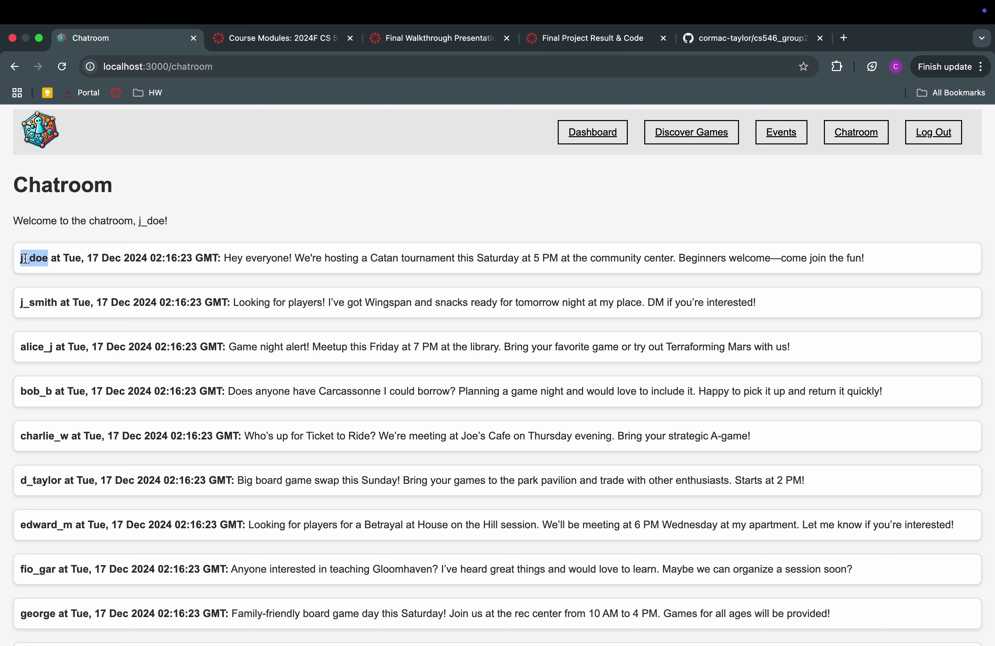
{"action": "double_click", "coordinate": [233, 259]}
{"action": "left_click_drag", "start_coordinate": [258, 261], "coordinate": [836, 259]}
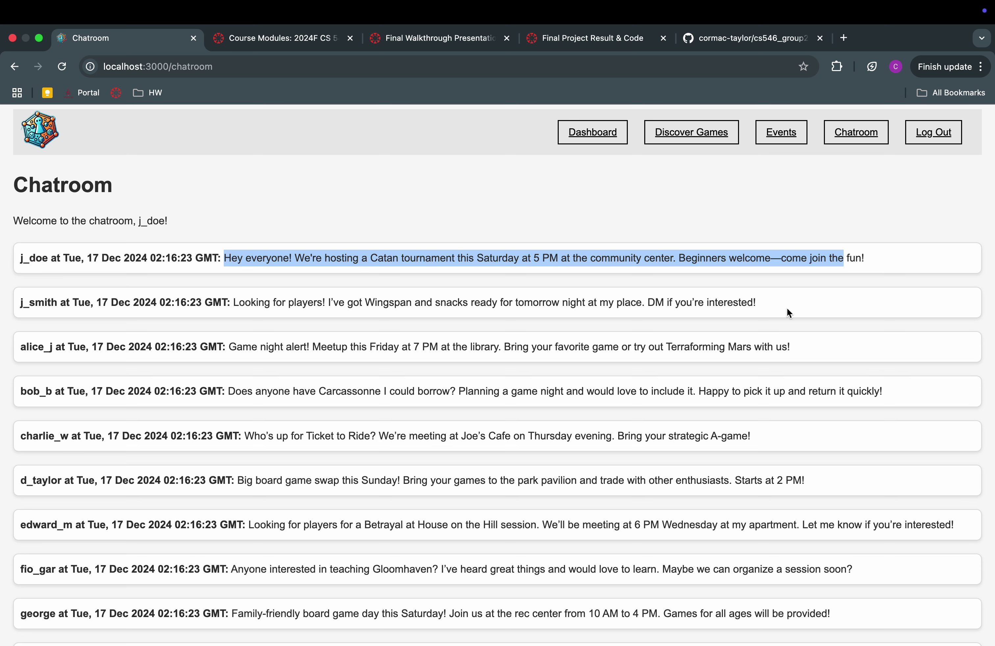
{"action": "scroll", "coordinate": [786, 308], "scroll_direction": "down", "scroll_amount": 2}
{"action": "scroll", "coordinate": [786, 307], "scroll_direction": "down", "scroll_amount": 3}
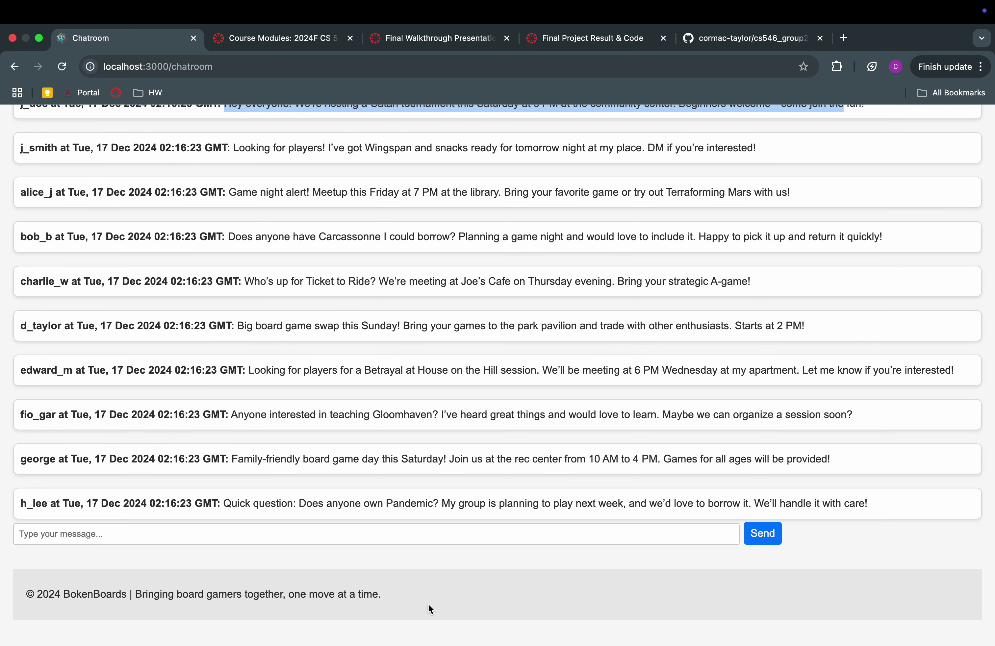
{"action": "left_click", "coordinate": [495, 530]}
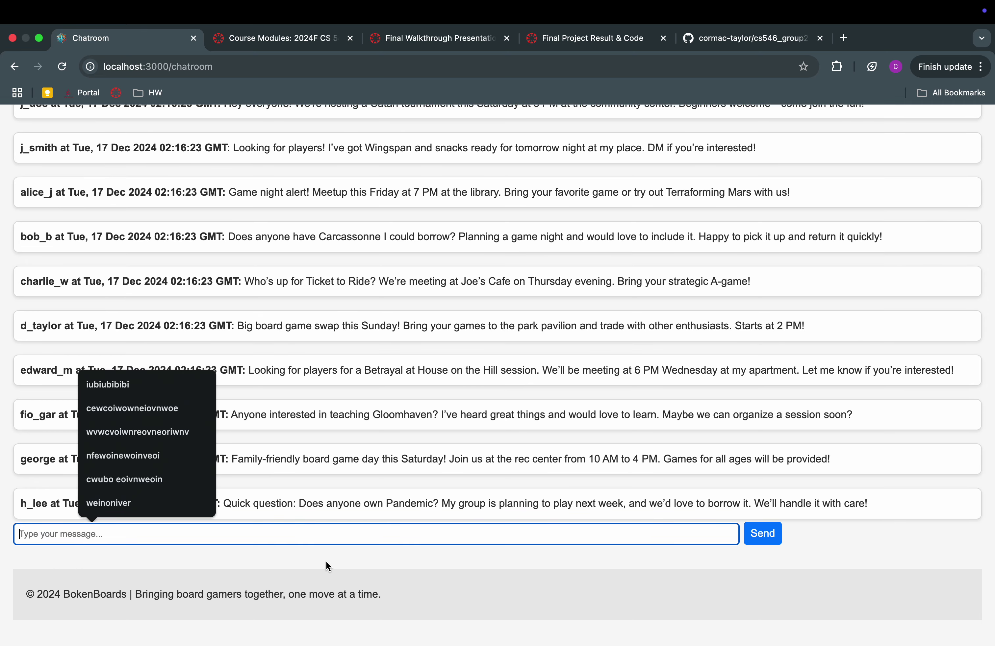
Post 'Hi I'm new here. Looking for a group to start gaming with!' and highlight it in the chat
{"action": "type", "text": "Hi"}
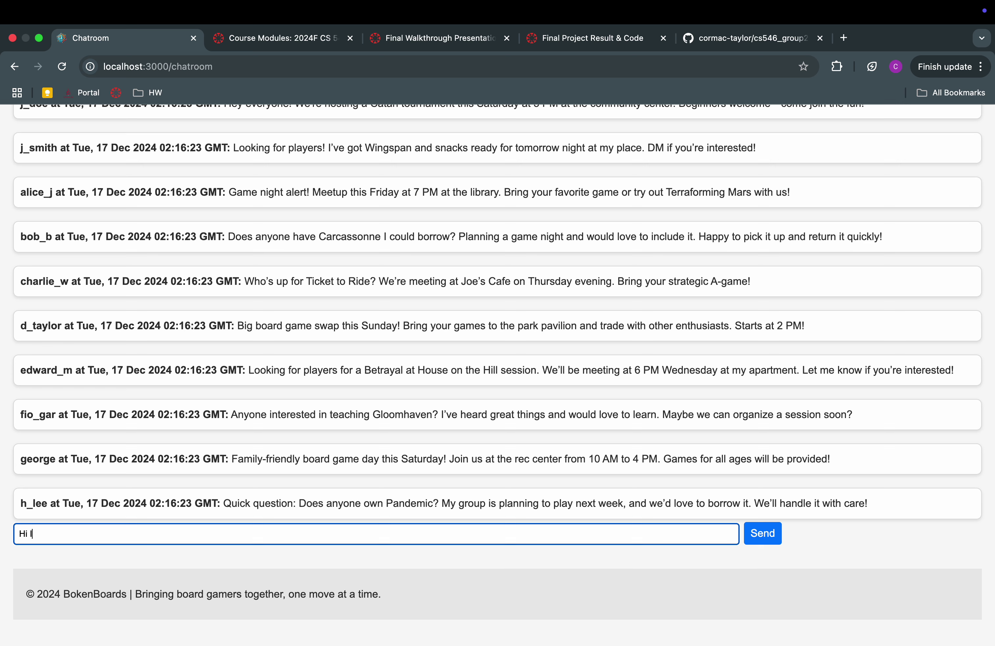
{"action": "type", "text": " I'm new here. Looking for a group to "}
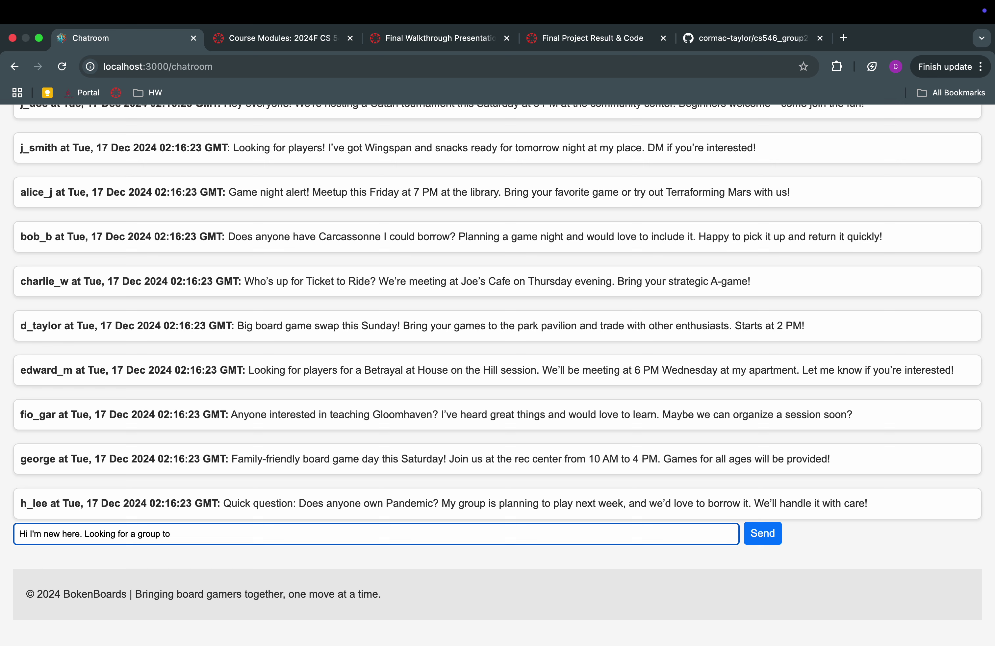
{"action": "type", "text": "start gaming with~!"}
{"action": "left_click", "coordinate": [762, 533]}
{"action": "scroll", "coordinate": [800, 553], "scroll_direction": "down", "scroll_amount": 2}
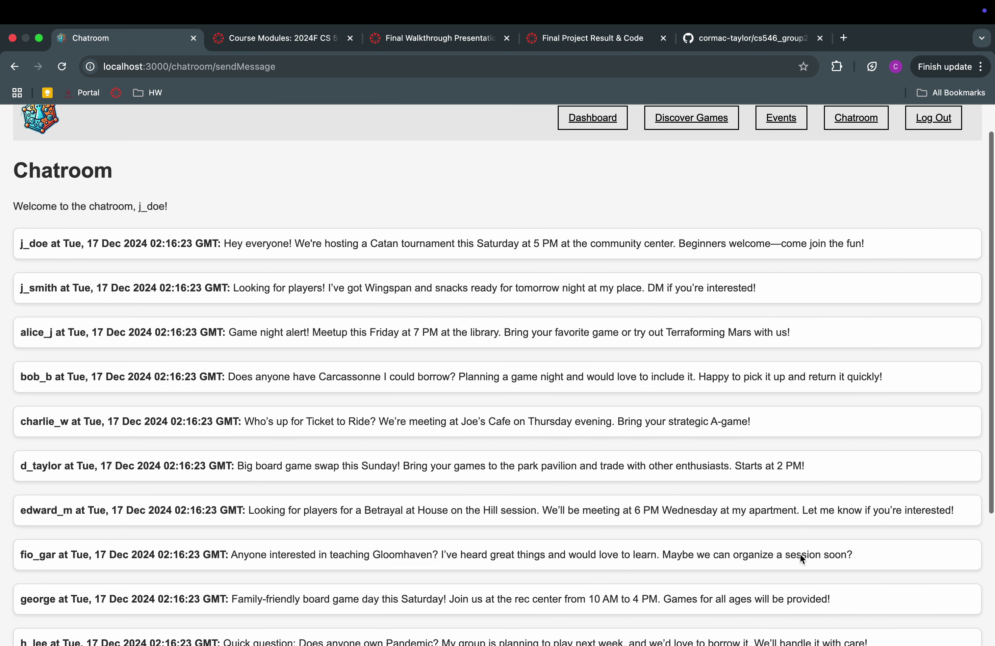
{"action": "scroll", "coordinate": [799, 553], "scroll_direction": "up", "scroll_amount": 1}
{"action": "left_click_drag", "start_coordinate": [22, 247], "coordinate": [789, 255]}
{"action": "scroll", "coordinate": [736, 383], "scroll_direction": "up", "scroll_amount": 1}
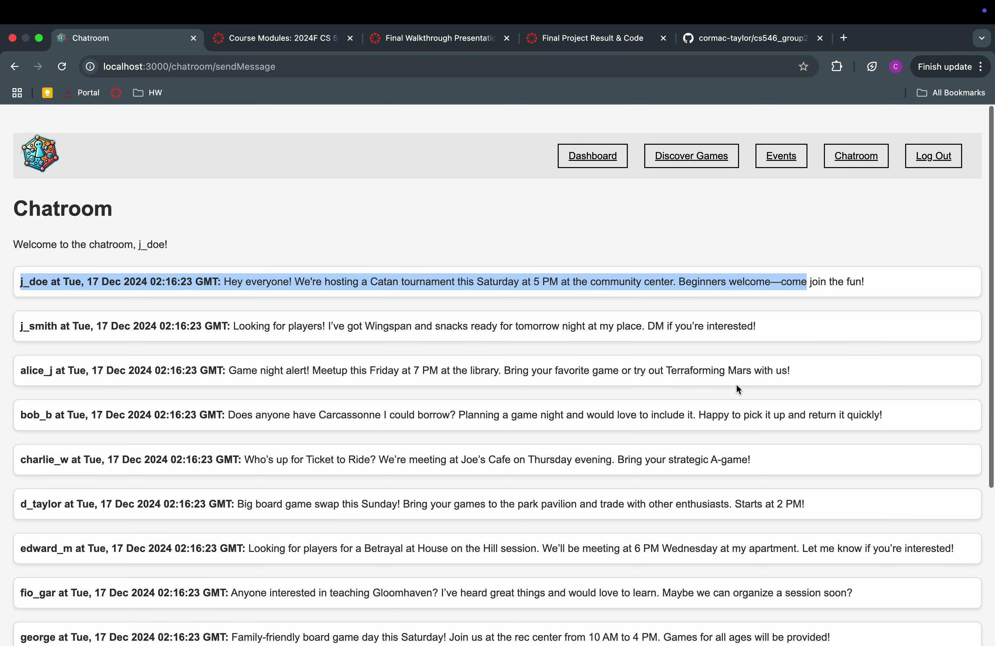
{"action": "scroll", "coordinate": [735, 389], "scroll_direction": "down", "scroll_amount": 5}
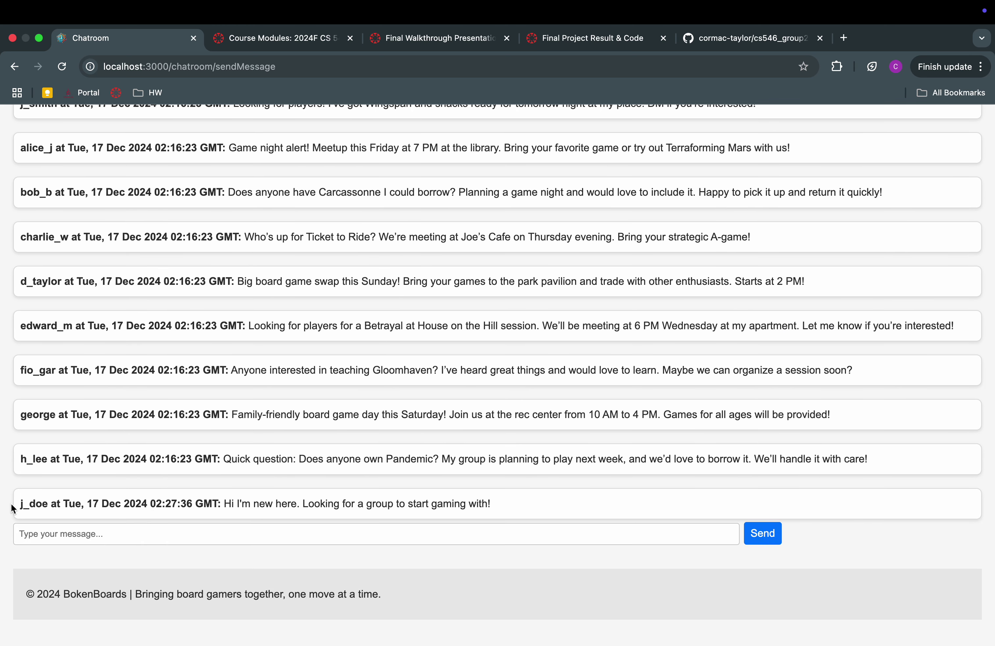
{"action": "left_click_drag", "start_coordinate": [13, 508], "coordinate": [468, 511]}
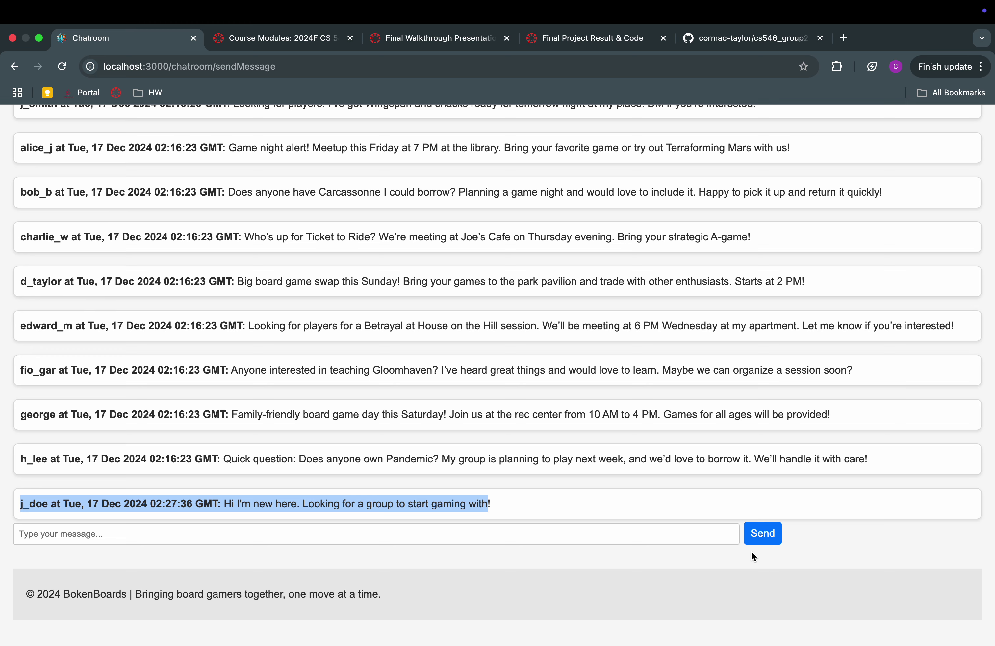
{"action": "scroll", "coordinate": [751, 552], "scroll_direction": "up", "scroll_amount": 5}
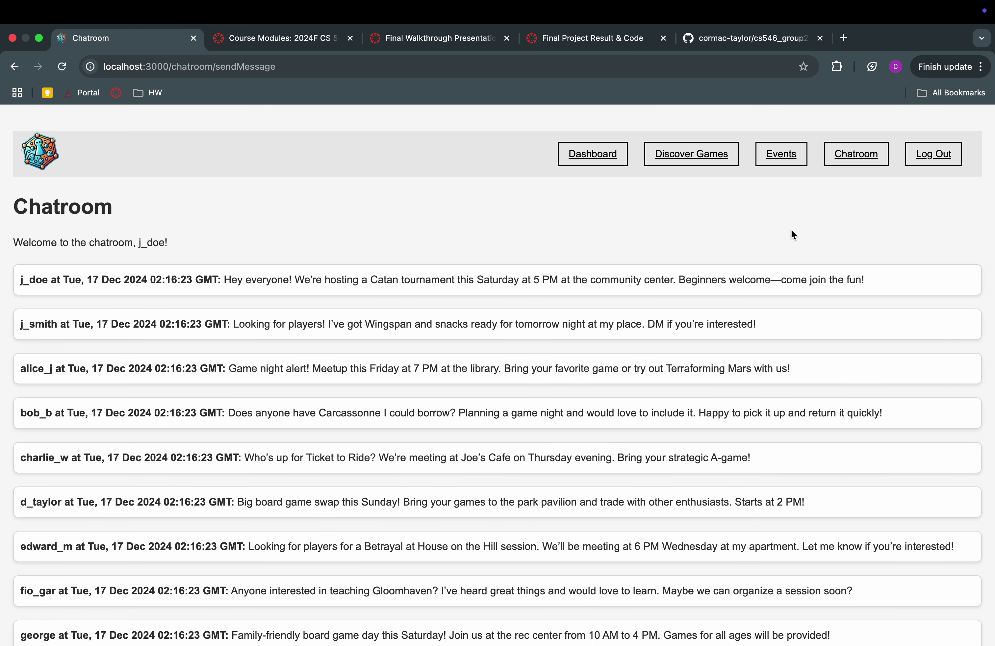
Open the December 2024 events calendar and open the Chess Tournament on December 19
{"action": "left_click", "coordinate": [781, 153]}
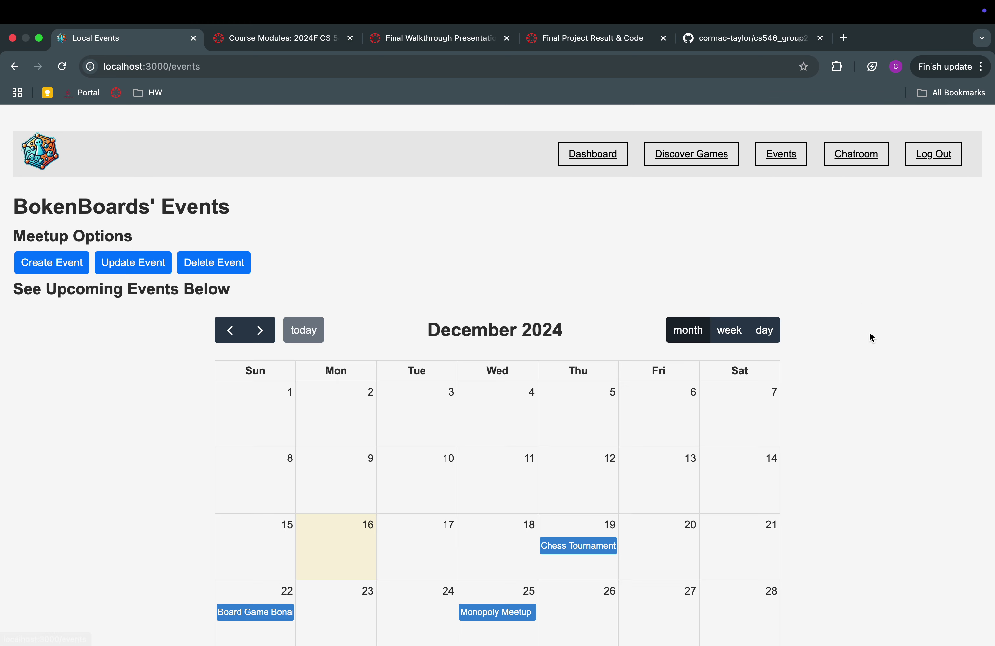
{"action": "scroll", "coordinate": [868, 332], "scroll_direction": "down", "scroll_amount": 2}
{"action": "scroll", "coordinate": [869, 332], "scroll_direction": "down", "scroll_amount": 3}
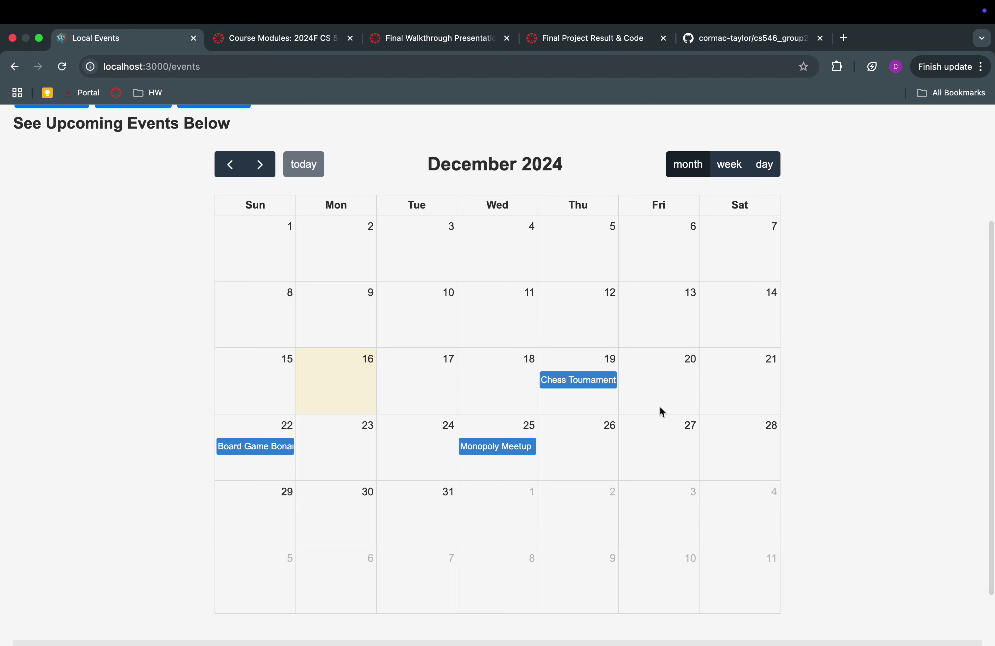
{"action": "scroll", "coordinate": [659, 409], "scroll_direction": "down", "scroll_amount": 1}
{"action": "scroll", "coordinate": [770, 224], "scroll_direction": "up", "scroll_amount": 3}
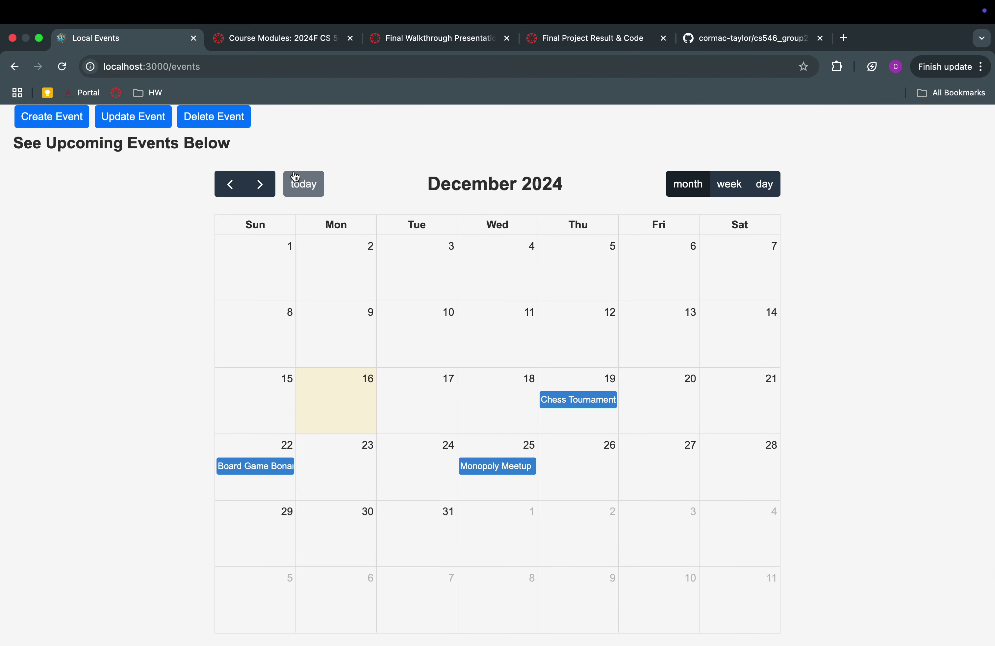
{"action": "left_click", "coordinate": [261, 185]}
{"action": "left_click", "coordinate": [237, 184]}
{"action": "left_click", "coordinate": [573, 403]}
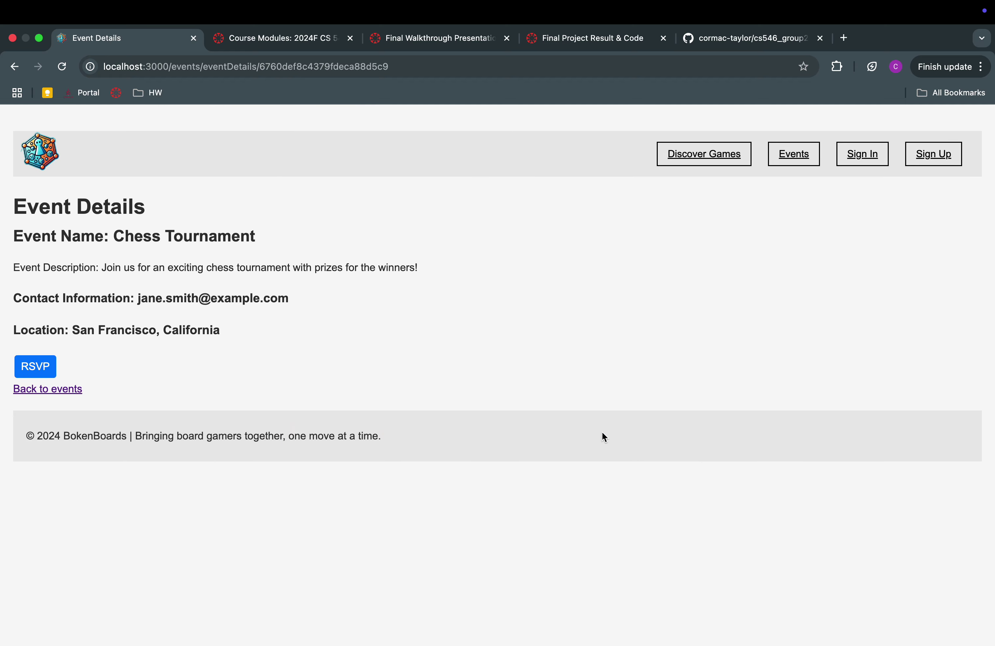
Review the Chess Tournament name, description, contact and location, then RSVP to it
{"action": "double_click", "coordinate": [113, 236]}
{"action": "left_click_drag", "start_coordinate": [113, 236], "coordinate": [221, 242]}
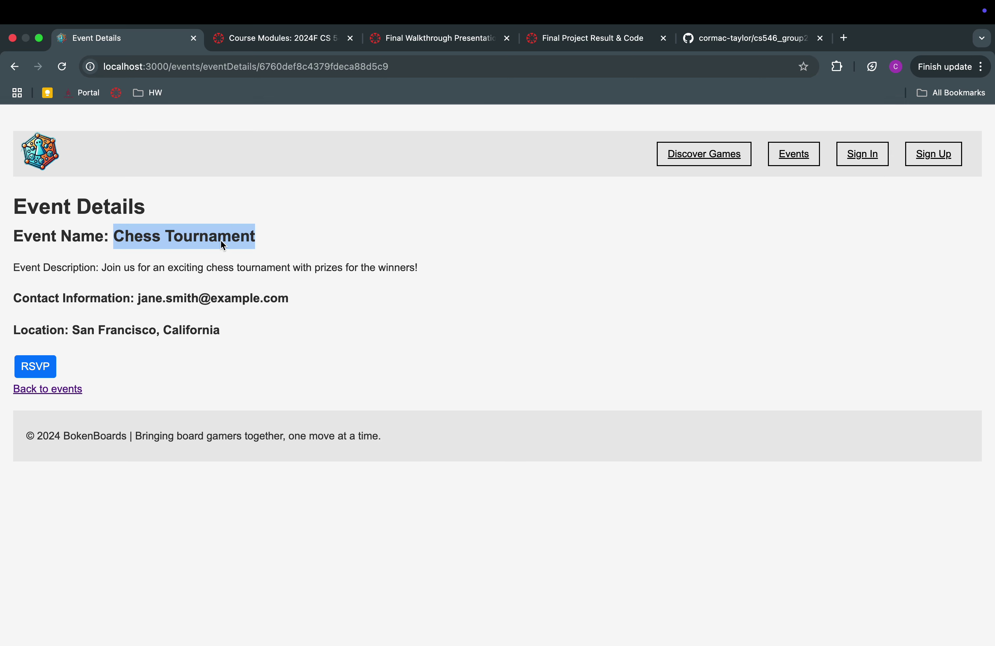
{"action": "triple_click", "coordinate": [108, 269]}
{"action": "left_click_drag", "start_coordinate": [125, 269], "coordinate": [420, 272]}
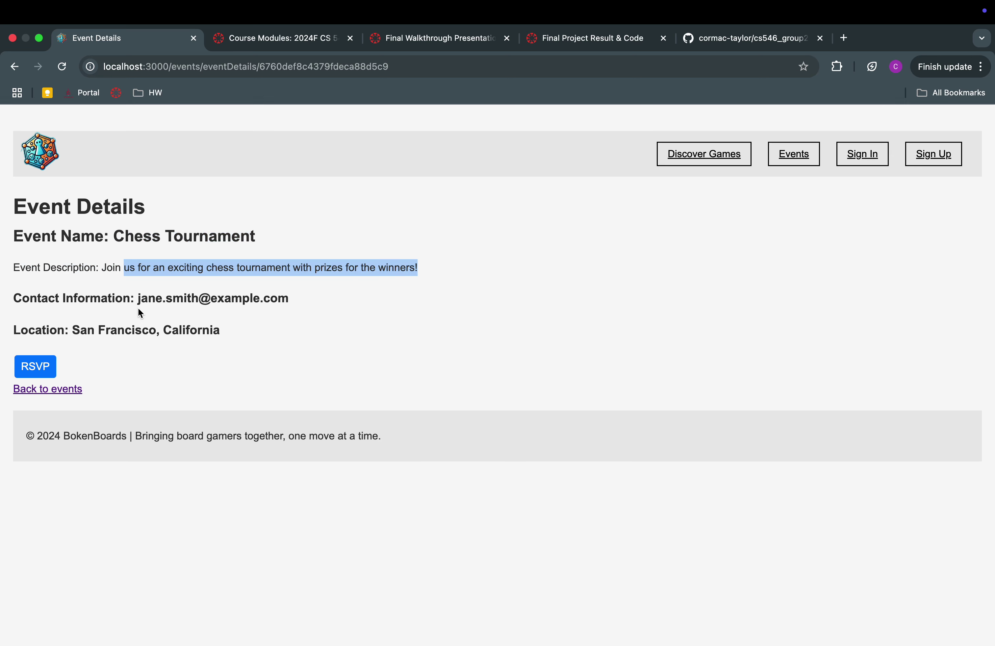
{"action": "left_click_drag", "start_coordinate": [138, 298], "coordinate": [339, 305]}
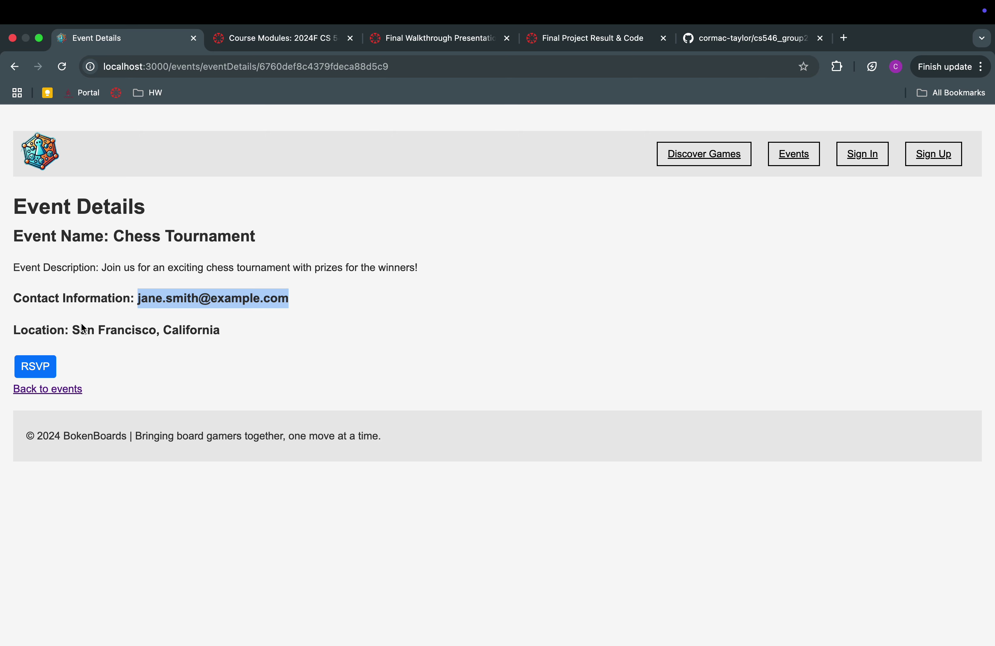
{"action": "left_click_drag", "start_coordinate": [73, 330], "coordinate": [236, 333]}
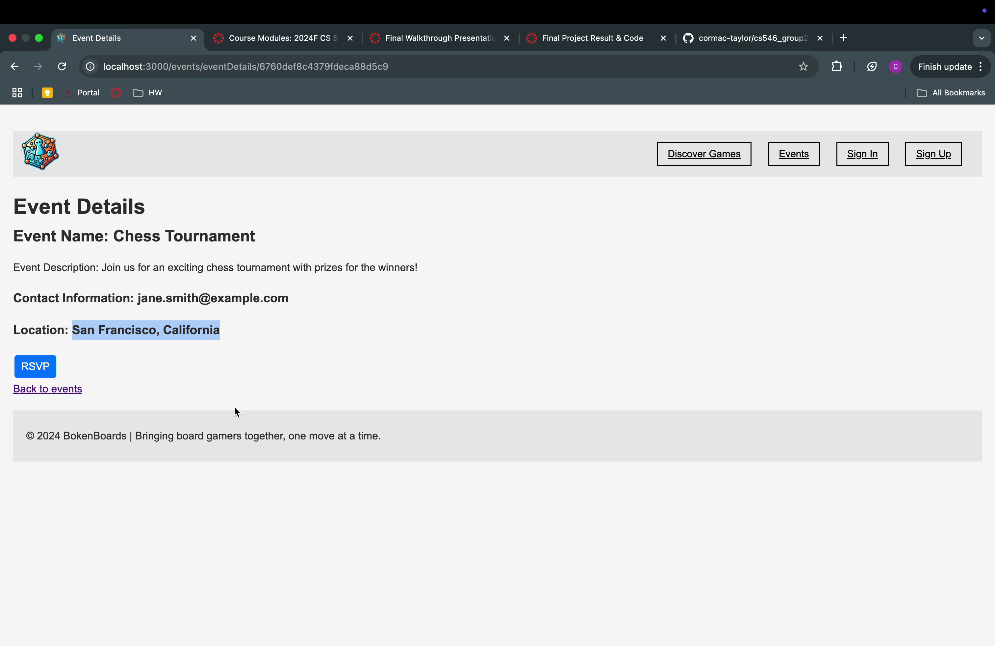
{"action": "left_click", "coordinate": [49, 370]}
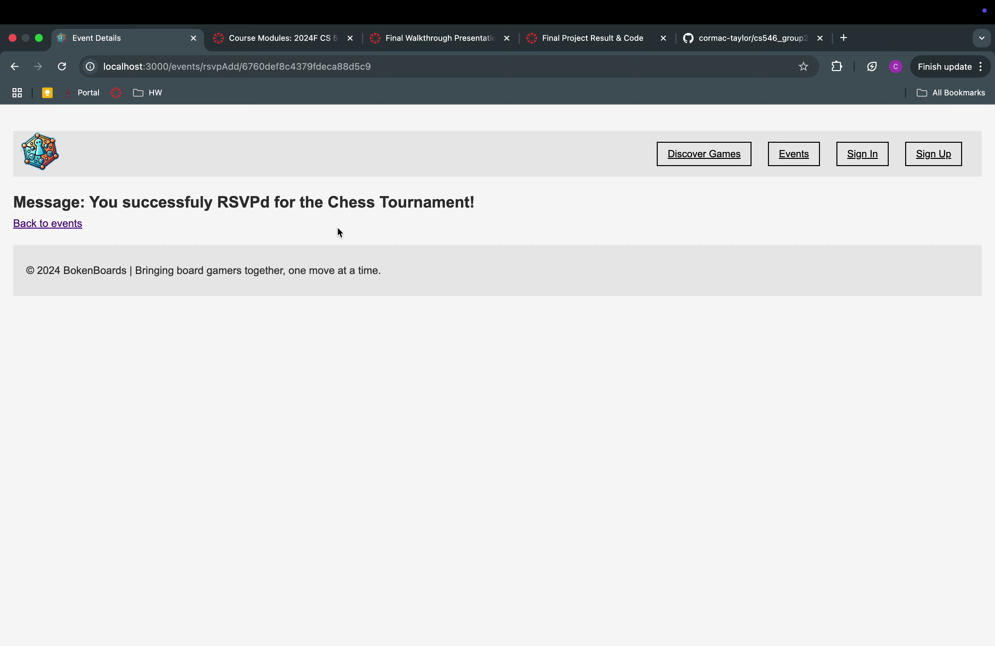
Return to the events calendar and bring up the Create an event form
{"action": "left_click", "coordinate": [65, 226]}
{"action": "scroll", "coordinate": [570, 438], "scroll_direction": "down", "scroll_amount": 6}
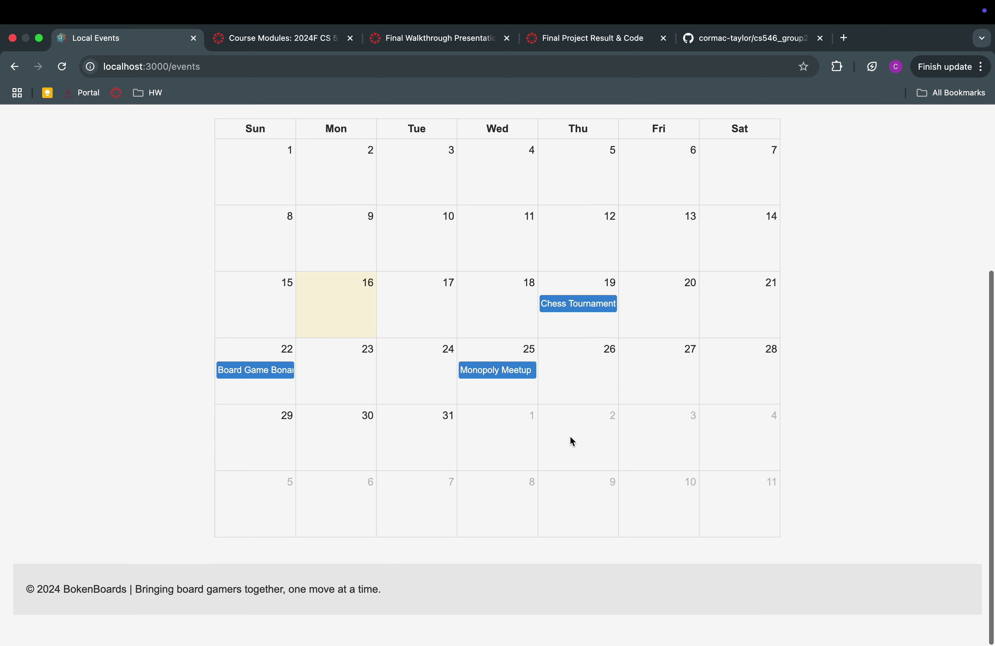
{"action": "scroll", "coordinate": [571, 440], "scroll_direction": "up", "scroll_amount": 6}
{"action": "left_click", "coordinate": [27, 257]}
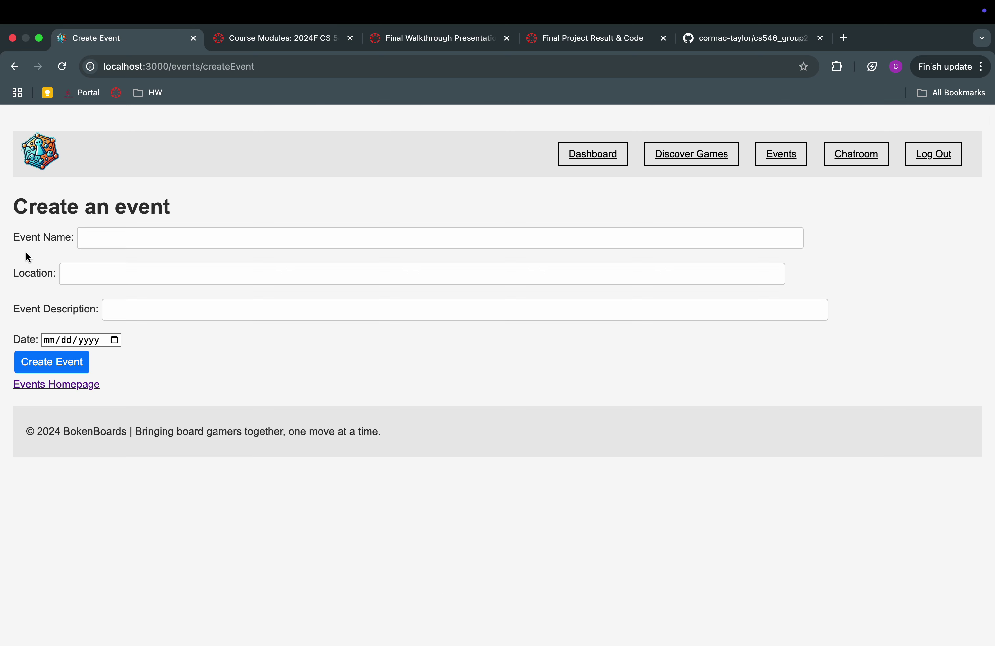
Name the event 'Sorry! Meet Up' and set its location to hoboken,nj
{"action": "left_click", "coordinate": [107, 240]}
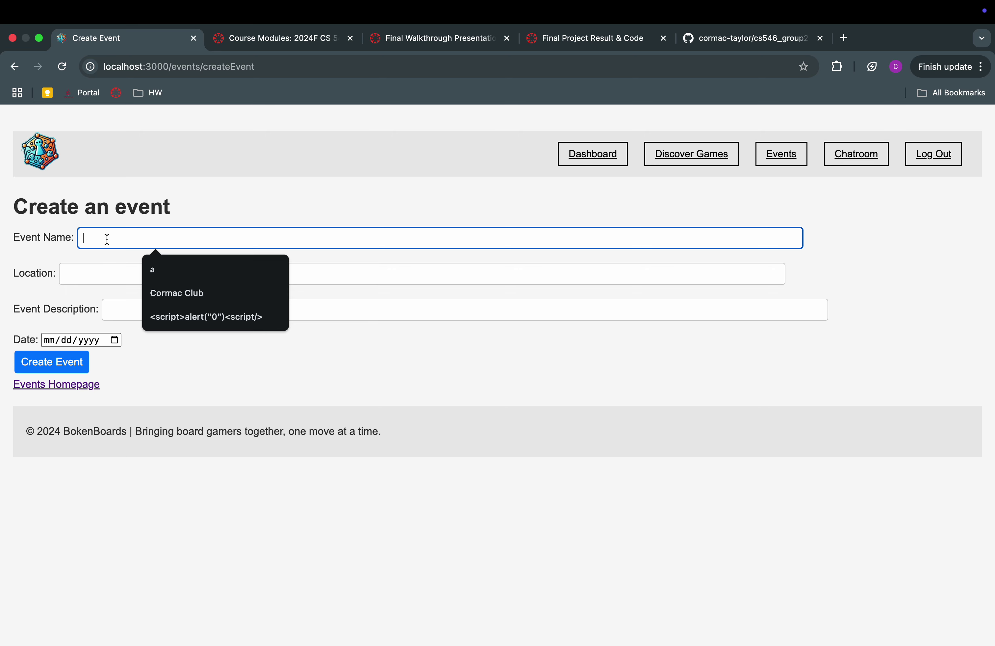
{"action": "type", "text": "Sorry"}
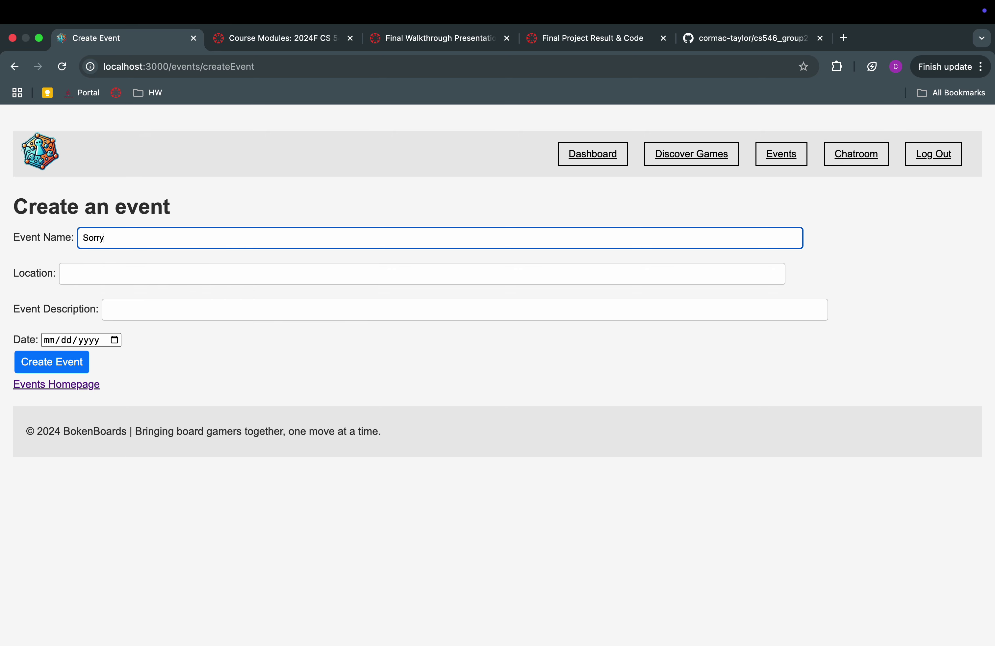
{"action": "type", "text": "! Meeting "}
{"action": "type", "text": "Up"}
{"action": "left_click", "coordinate": [117, 271]}
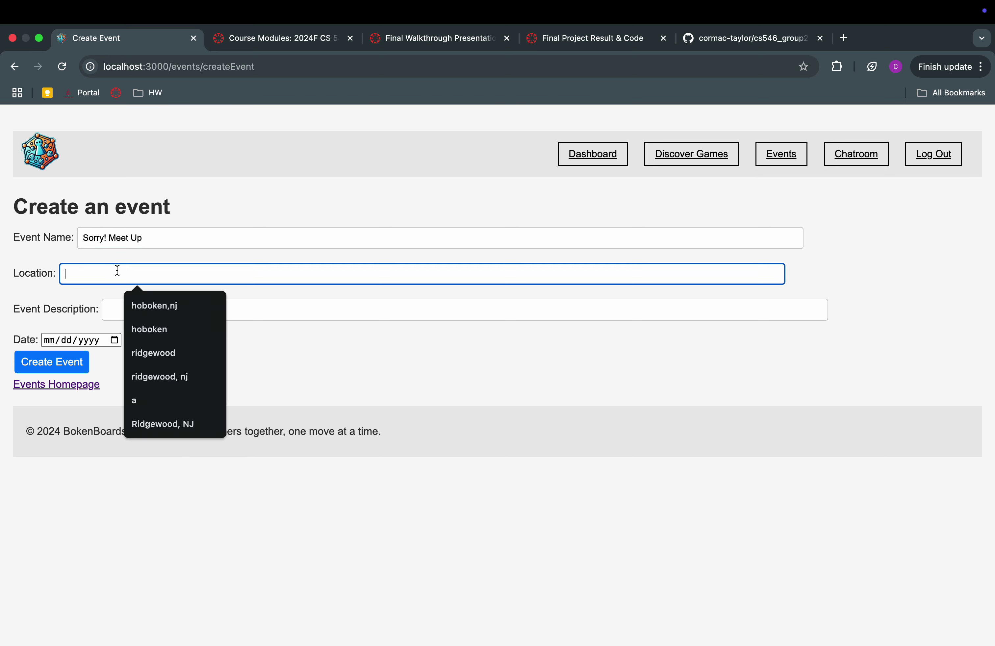
{"action": "left_click", "coordinate": [154, 309]}
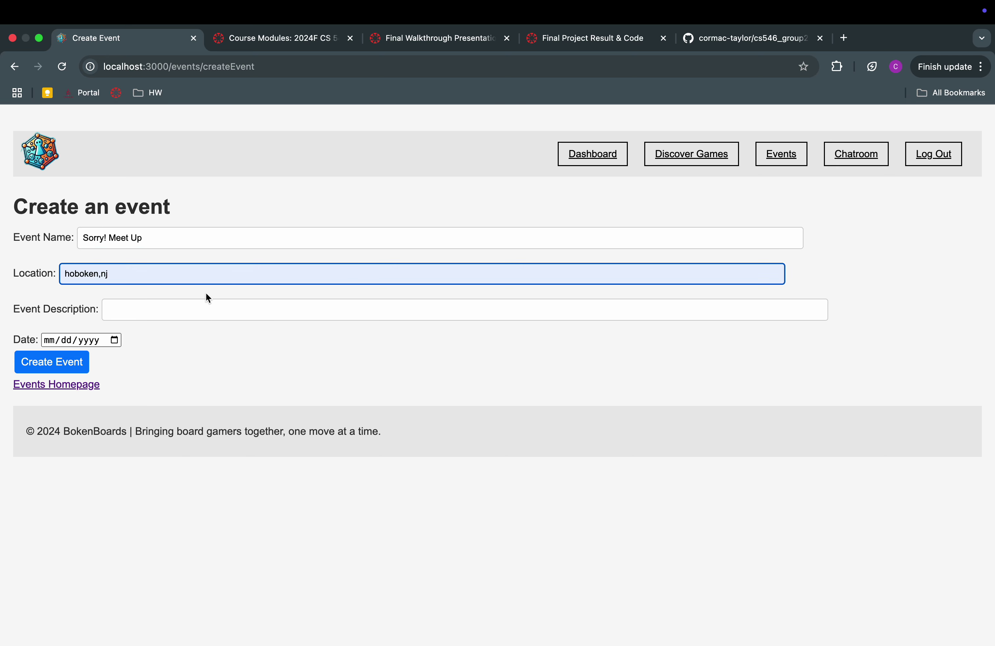
{"action": "left_click", "coordinate": [191, 311]}
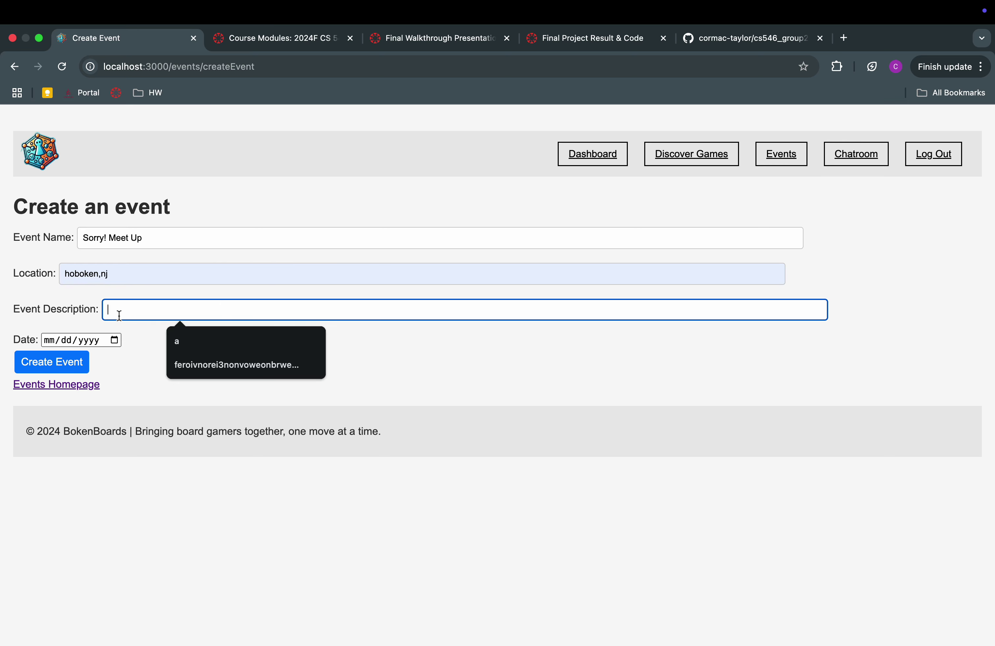
{"action": "left_click", "coordinate": [109, 310]}
Write a description about being new in town, meeting people and playing Sorry!
{"action": "type", "text": "I'm n"}
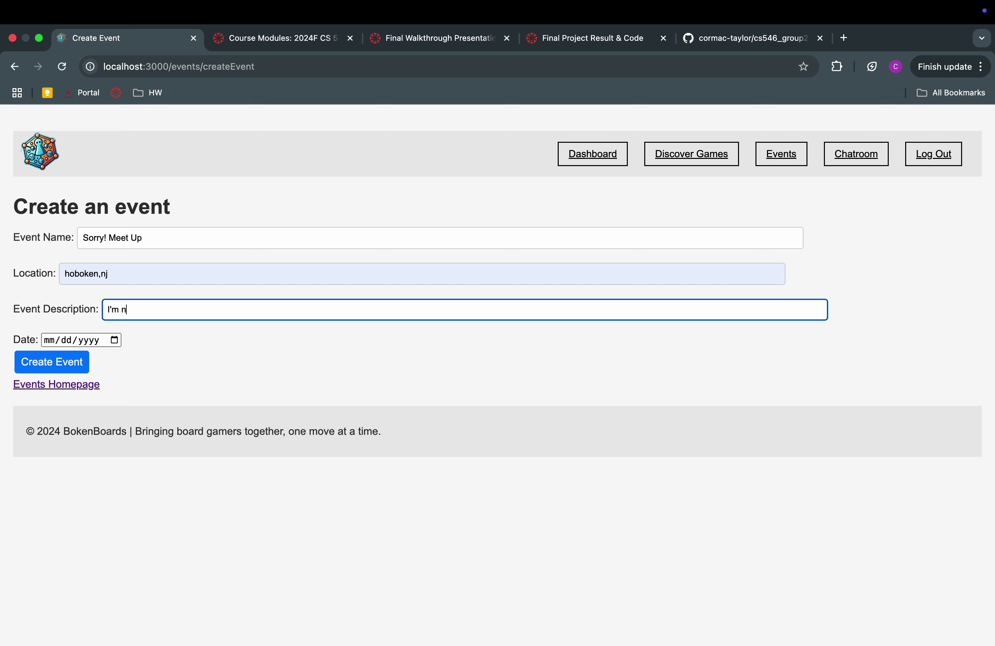
{"action": "type", "text": "o"}
{"action": "key", "text": "BackSpace"}
{"action": "type", "text": "ew in "}
{"action": "type", "text": "town and wan"}
{"action": "type", "text": "t to "}
{"action": "type", "text": "pl"}
{"action": "key", "text": "BackSpace"}
{"action": "key", "text": "BackSpace"}
{"action": "type", "text": "mee"}
{"action": "type", "text": "t people"}
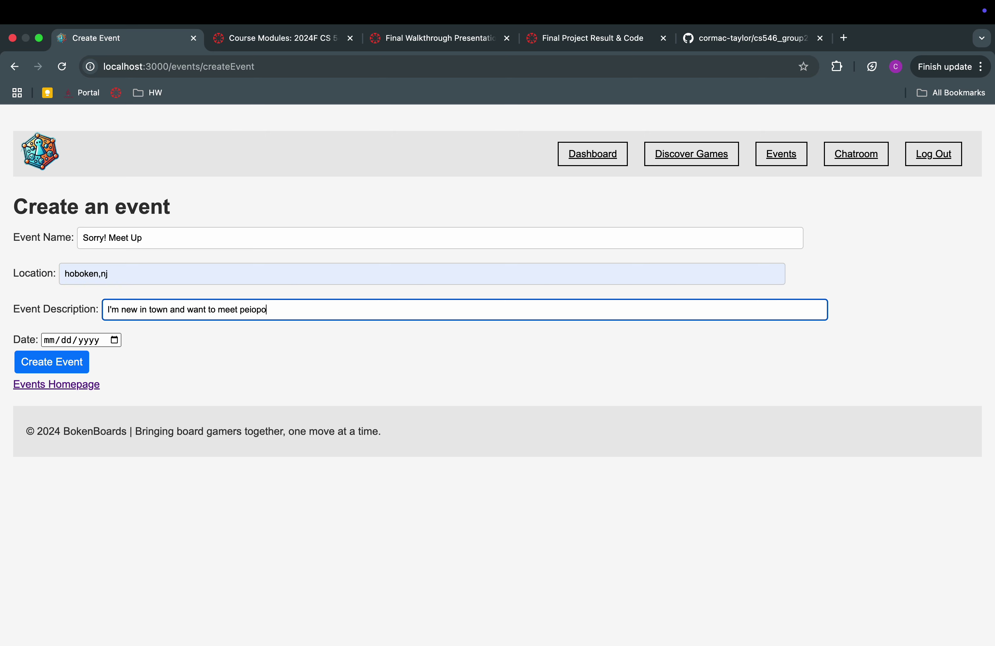
{"action": "key", "text": "BackSpace"}
{"action": "key", "text": "BackSpace"}
{"action": "key", "text": "BackSpace"}
{"action": "key", "text": "BackSpace"}
{"action": "type", "text": "eople and pl"}
{"action": "type", "text": "ay s"}
{"action": "type", "text": "Ss"}
{"action": "type", "text": "orr"}
Set the event date to 12/28/2024 and create the event
{"action": "left_click", "coordinate": [102, 340]}
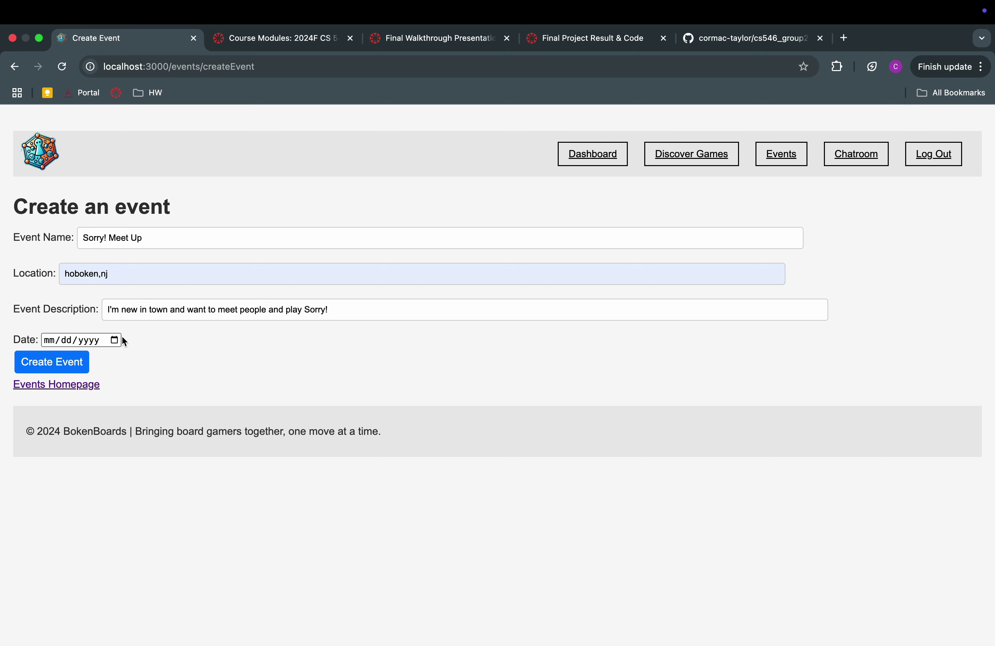
{"action": "left_click", "coordinate": [115, 340]}
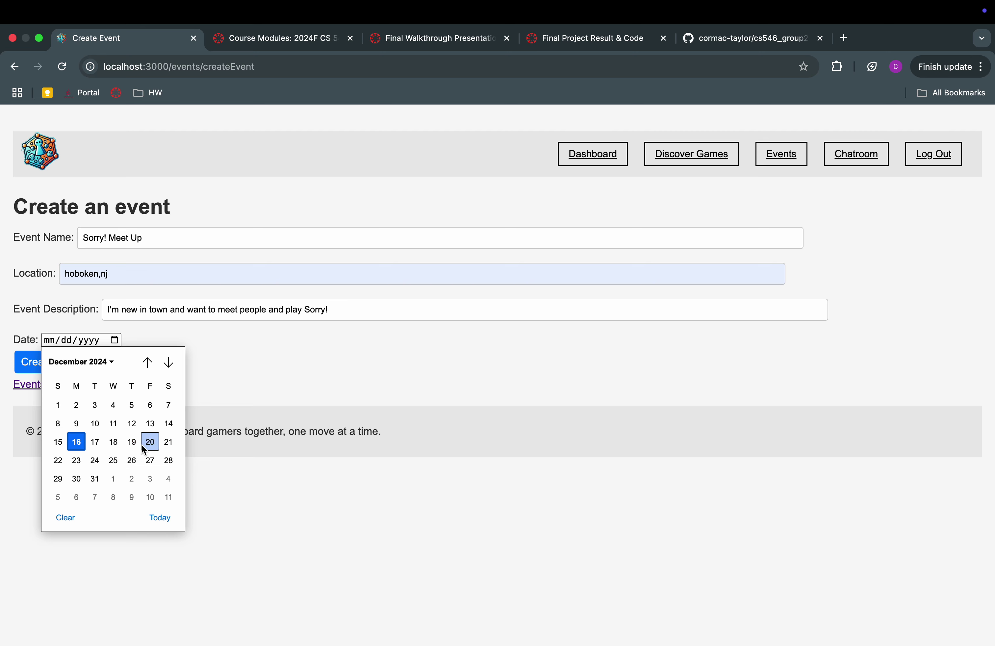
{"action": "left_click", "coordinate": [167, 460]}
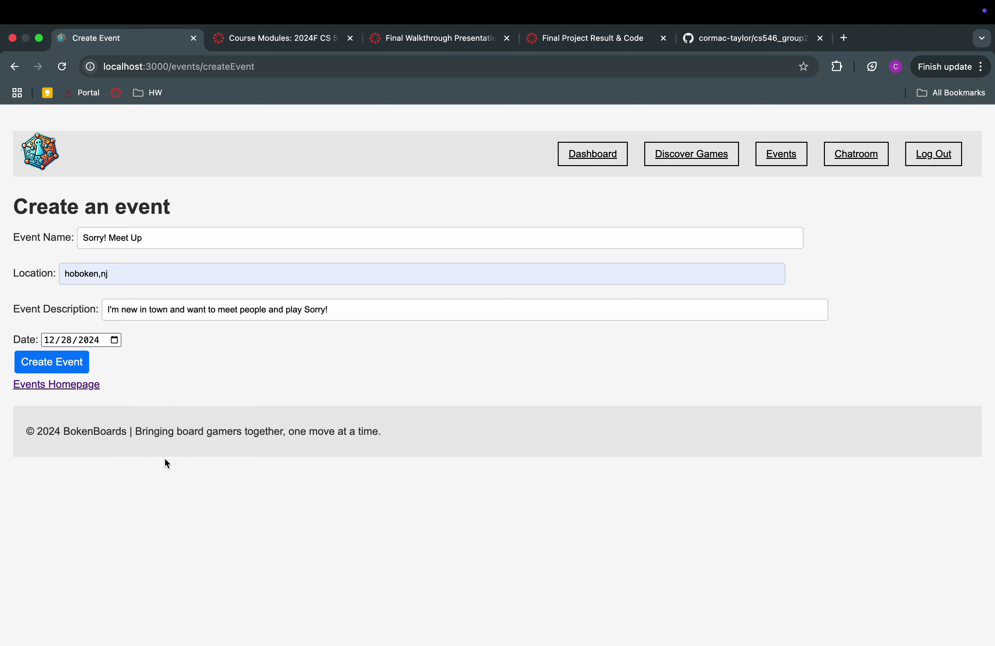
{"action": "left_click", "coordinate": [67, 364]}
Delete the Monopoly Meetup event and return to the December events calendar
{"action": "scroll", "coordinate": [545, 458], "scroll_direction": "down", "scroll_amount": 2}
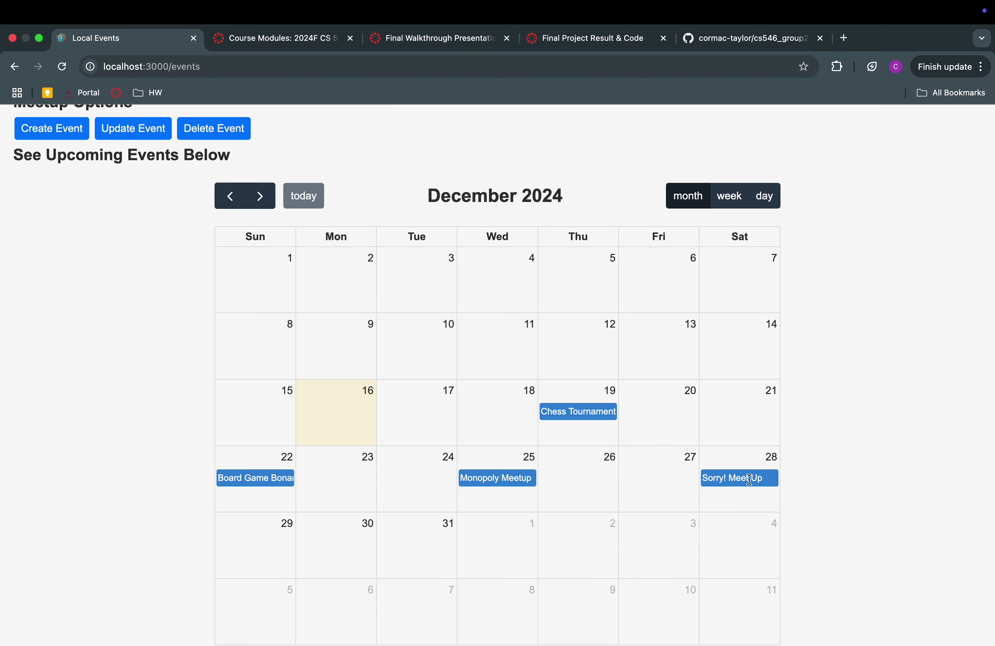
{"action": "scroll", "coordinate": [896, 474], "scroll_direction": "up", "scroll_amount": 3}
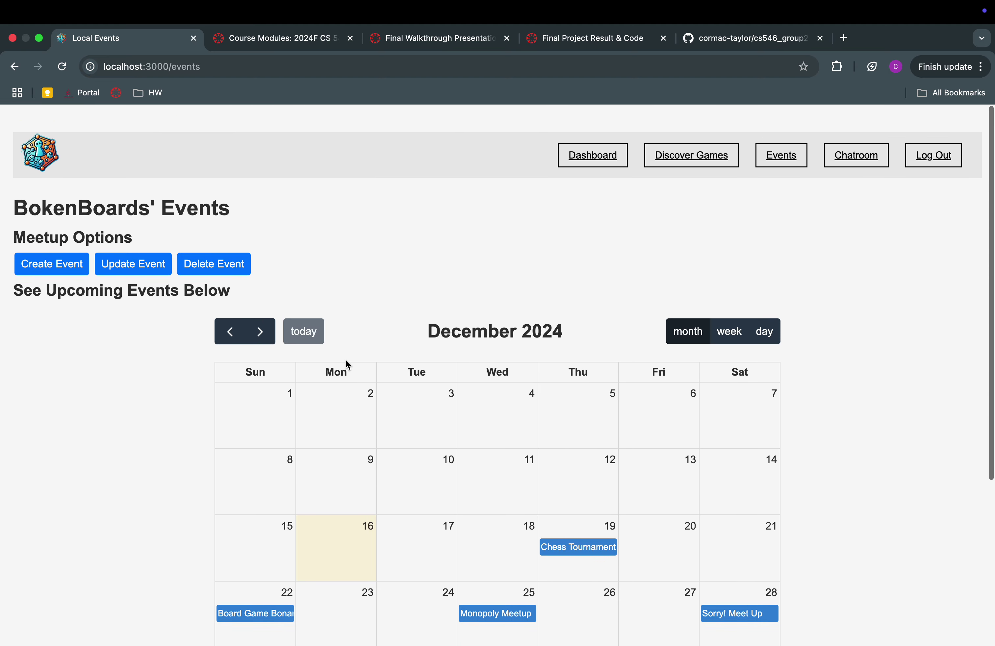
{"action": "left_click", "coordinate": [222, 257]}
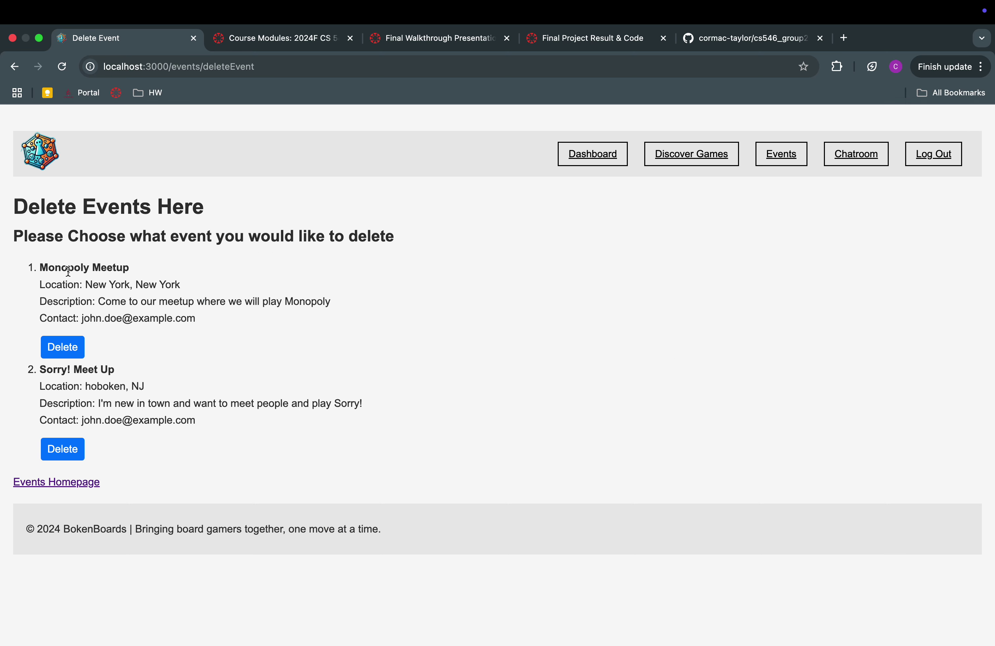
{"action": "left_click_drag", "start_coordinate": [40, 267], "coordinate": [161, 270]}
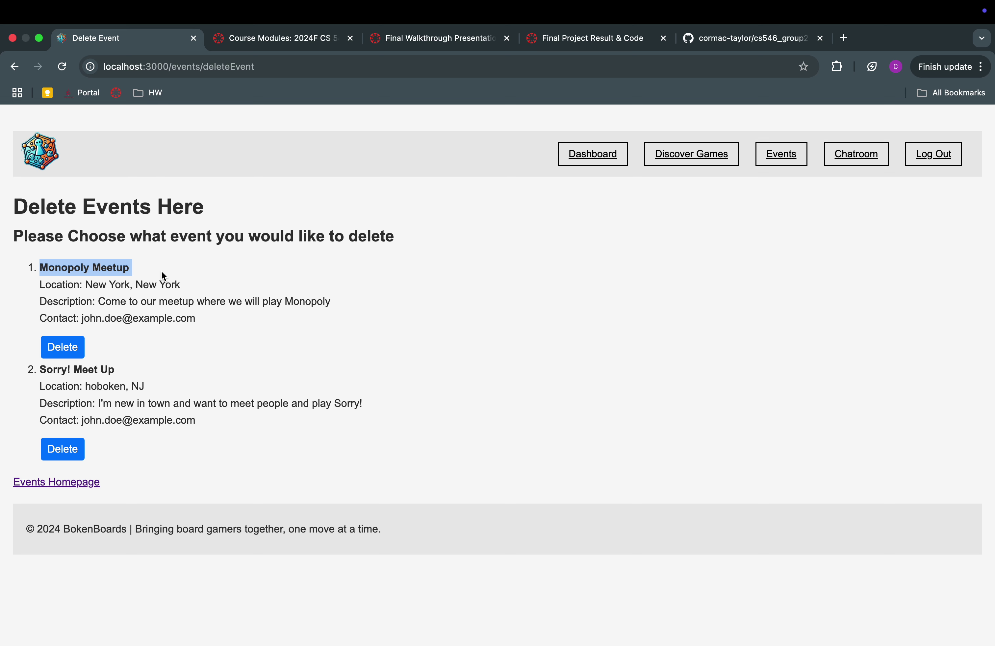
{"action": "left_click", "coordinate": [79, 353]}
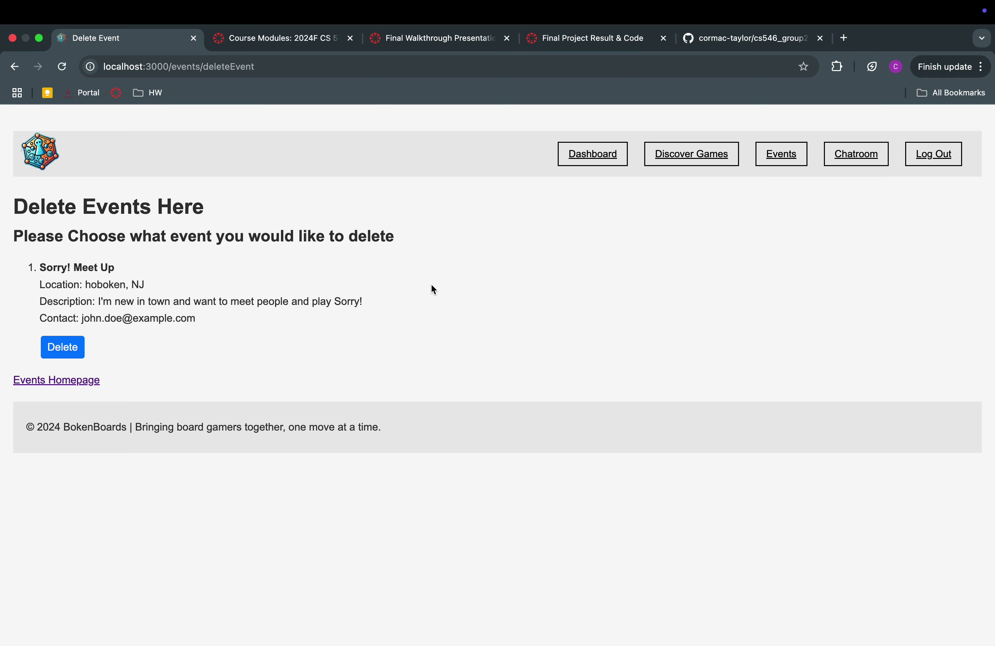
{"action": "left_click", "coordinate": [39, 381]}
{"action": "scroll", "coordinate": [514, 390], "scroll_direction": "down", "scroll_amount": 4}
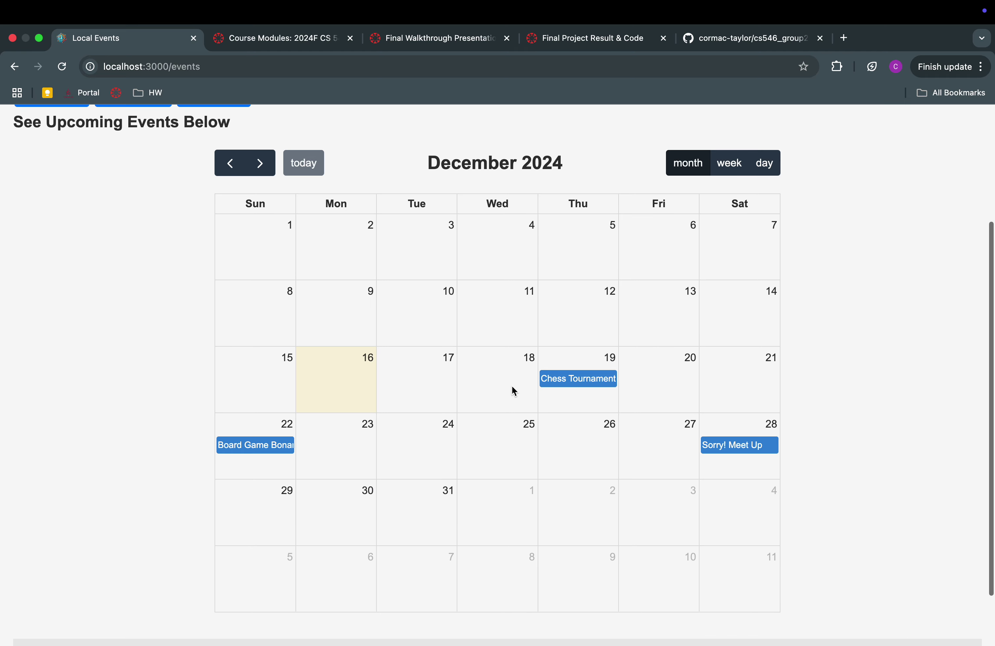
{"action": "scroll", "coordinate": [474, 492], "scroll_direction": "up", "scroll_amount": 4}
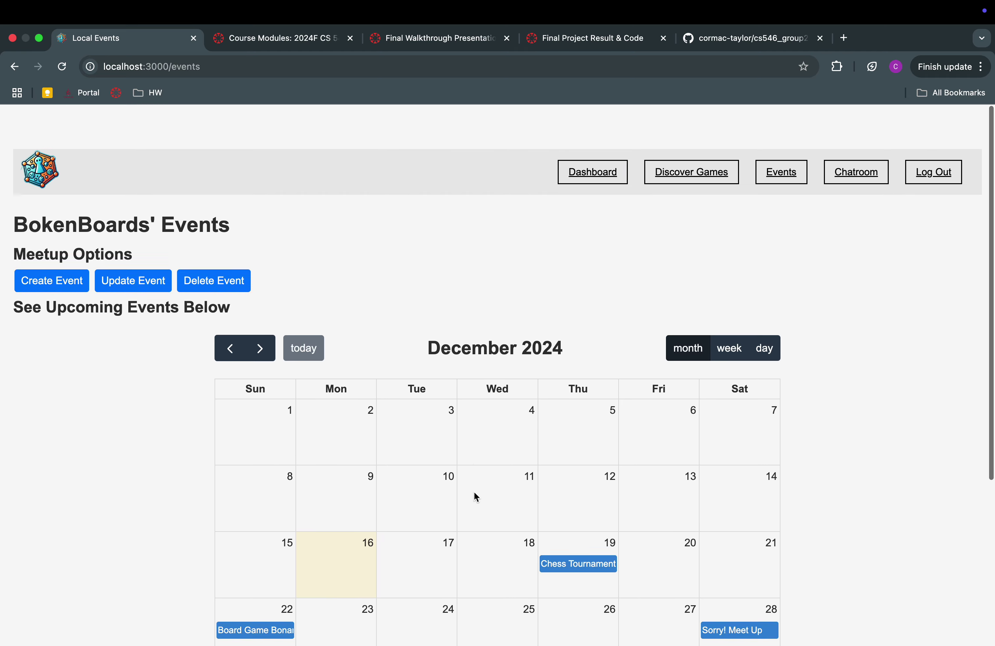